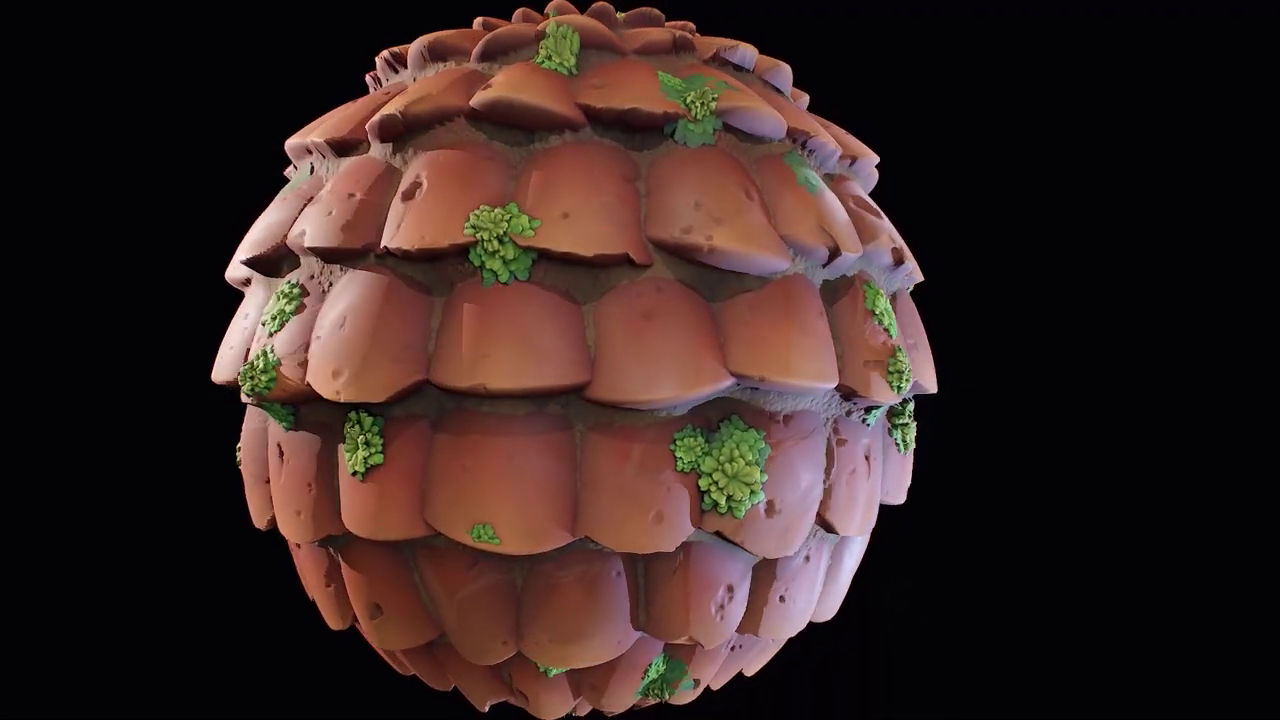
Create a new Substance graph with the default settings.
key(ctrl+n)
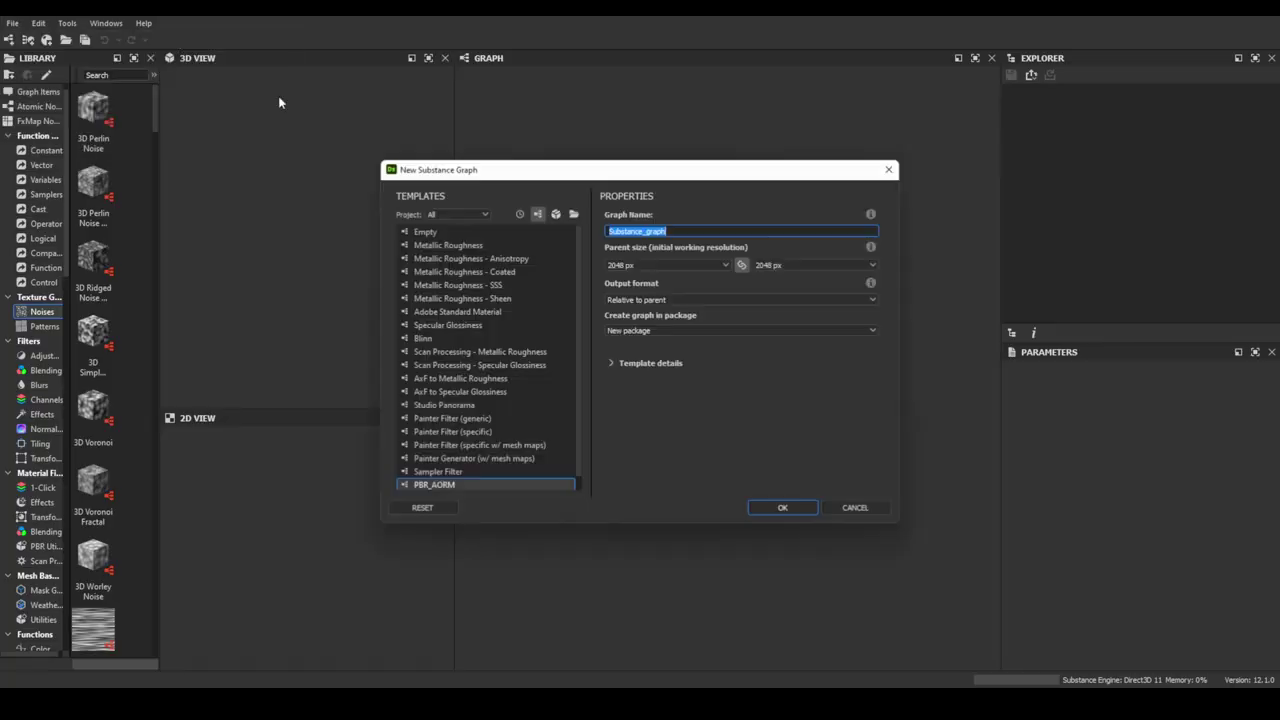
click(781, 506)
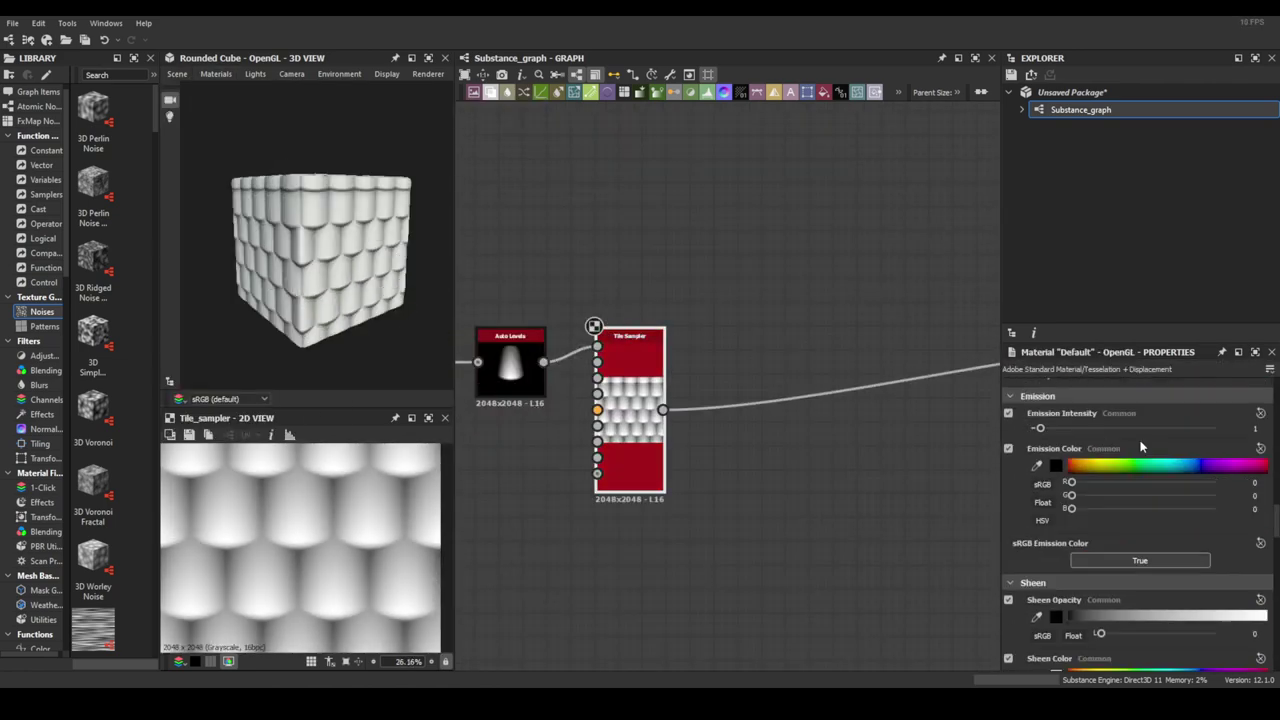
Raise preview tessellation to 16 and add slight random position offset and rotation to the tiles.
drag(1187, 527, 1214, 527)
alt+drag(330, 250, 418, 274)
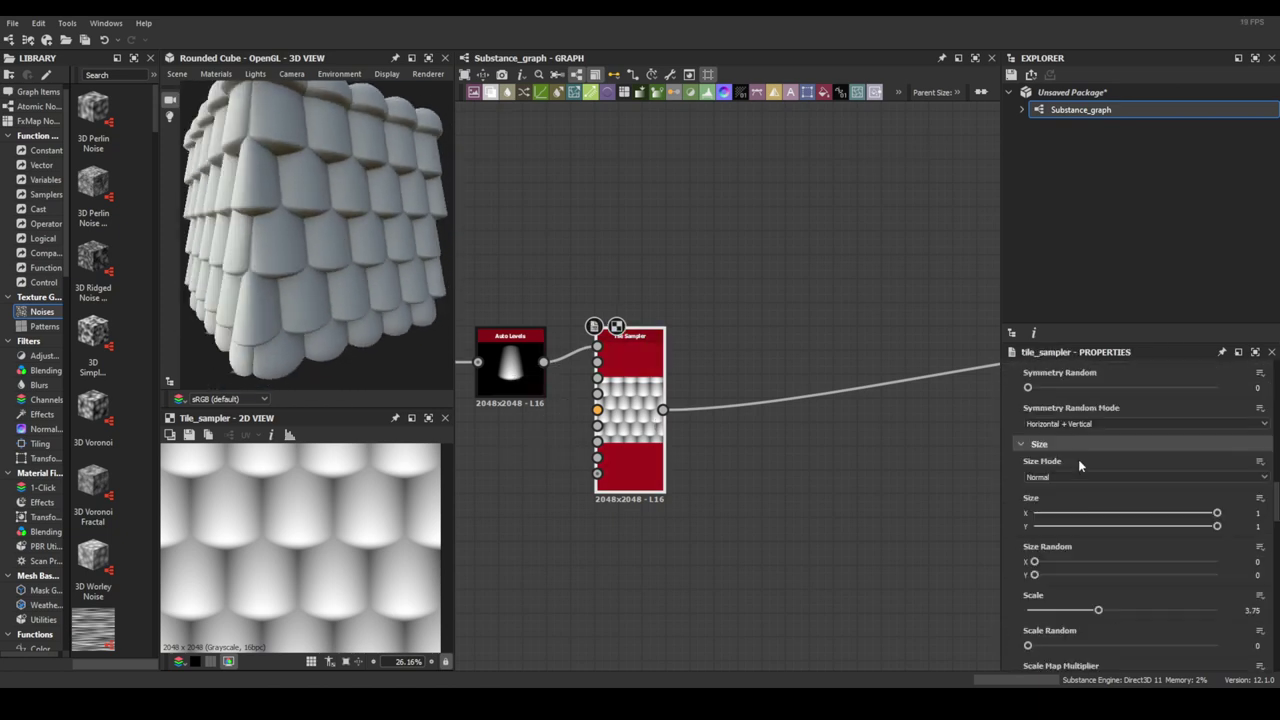
scroll(1078, 459, down, 5)
drag(1252, 484, 1262, 484)
text(0.05)
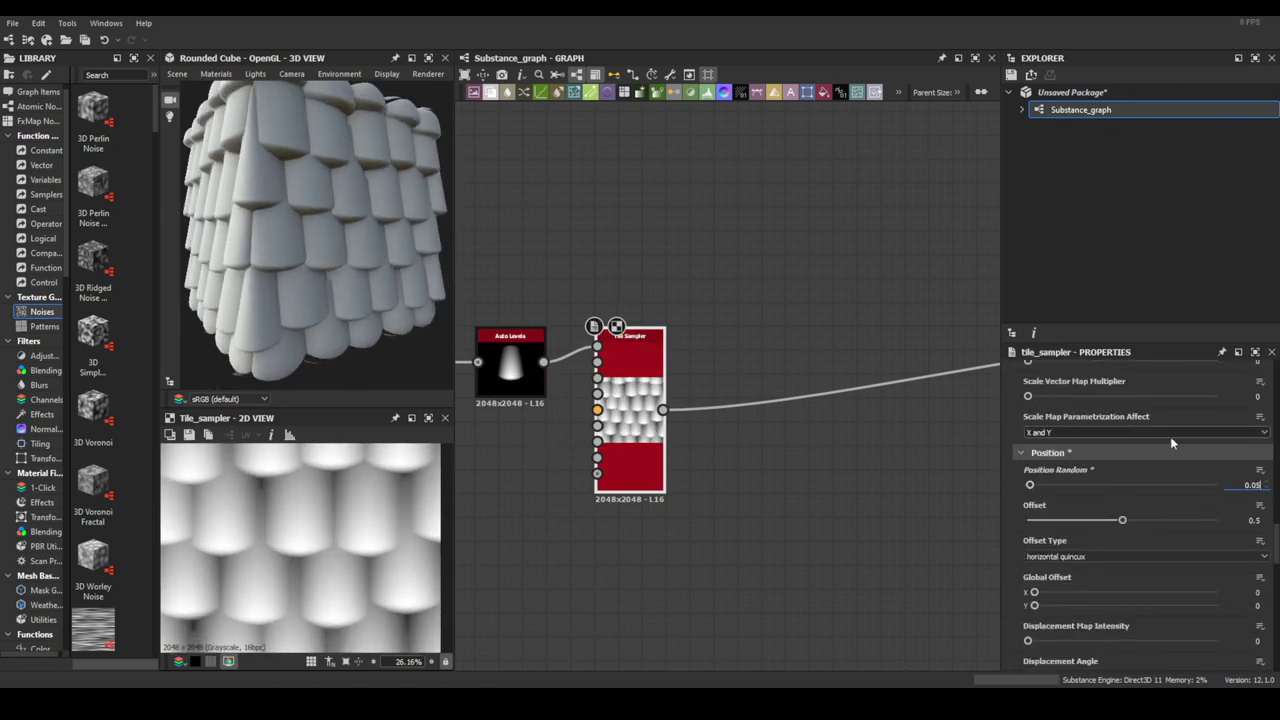
key(Return)
scroll(1170, 436, down, 5)
alt+drag(300, 230, 314, 243)
scroll(697, 435, down, 5)
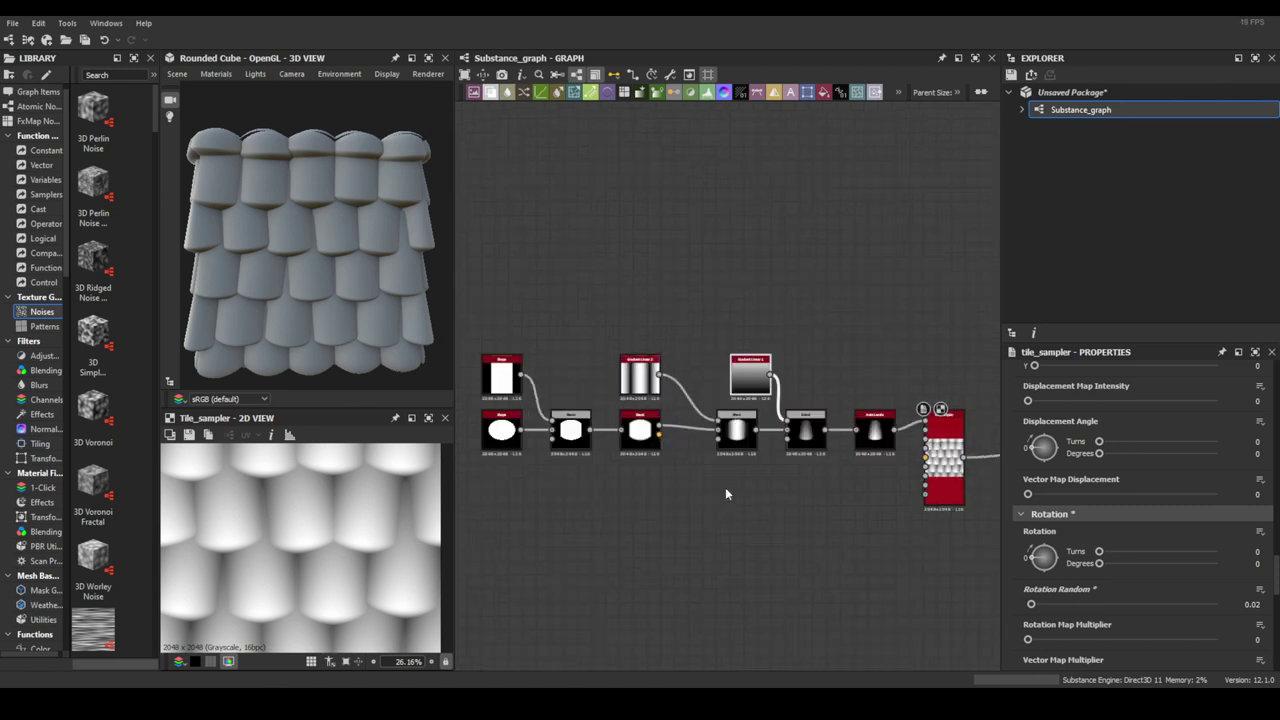
Reshape the tile gradient with the Curve and Levels nodes and set tile Size Y to 0.7.
double_click(500, 445)
key(f)
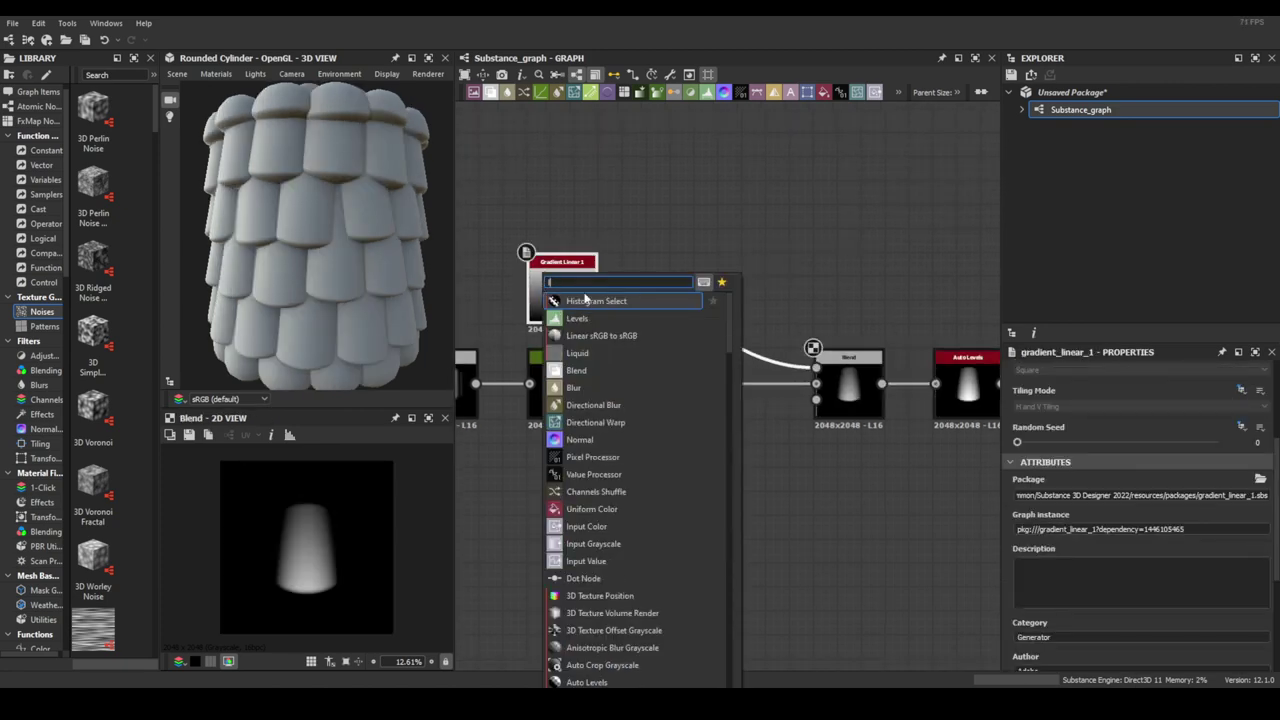
drag(1205, 533, 1131, 535)
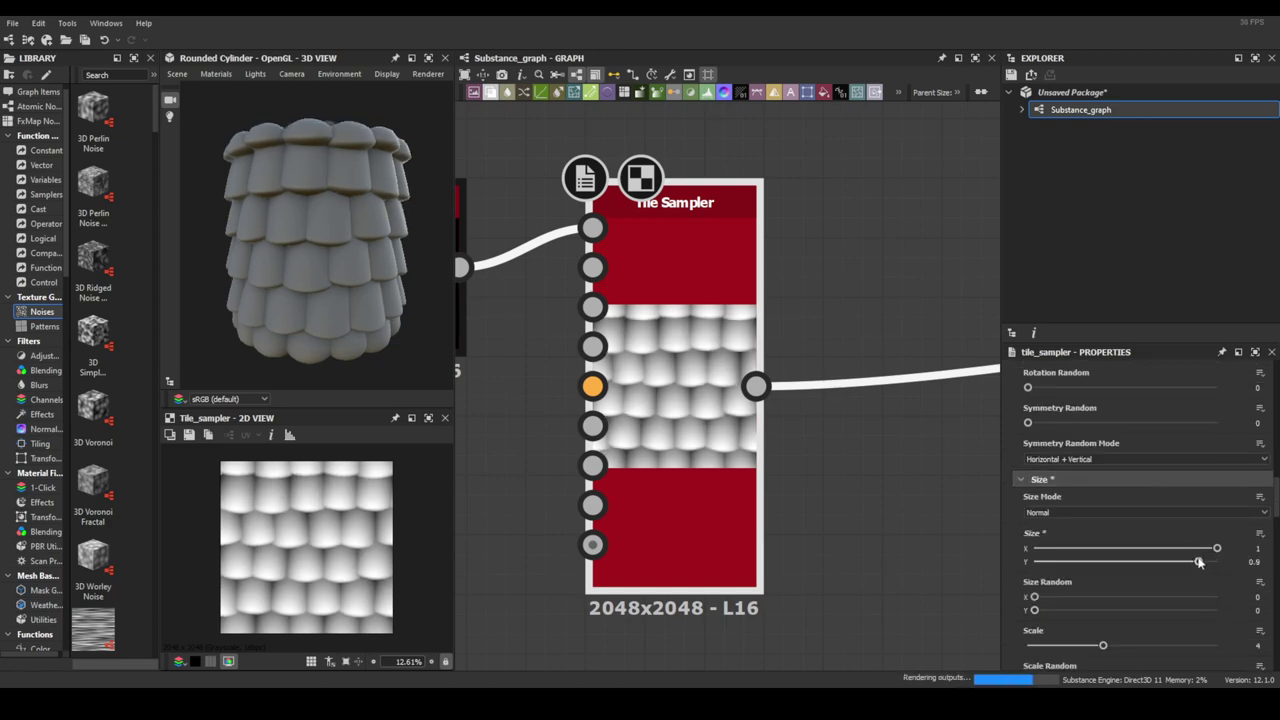
drag(1199, 562, 1161, 562)
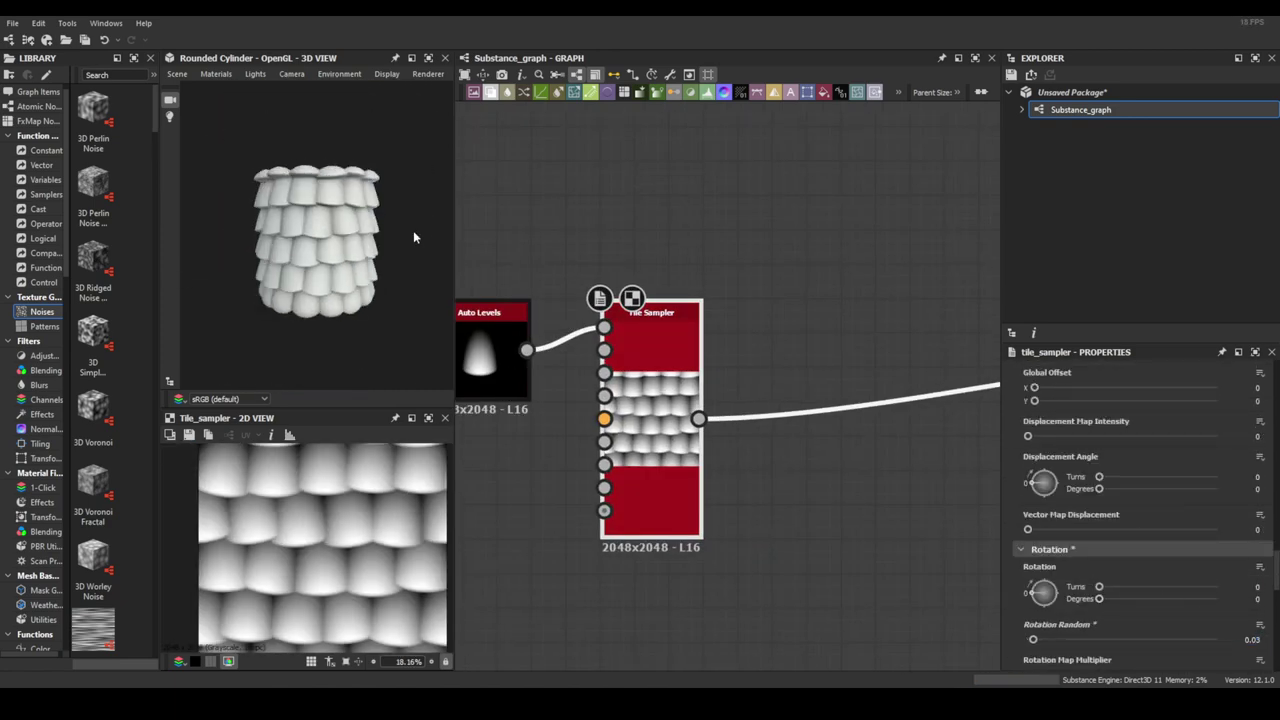
scroll(781, 416, down, 5)
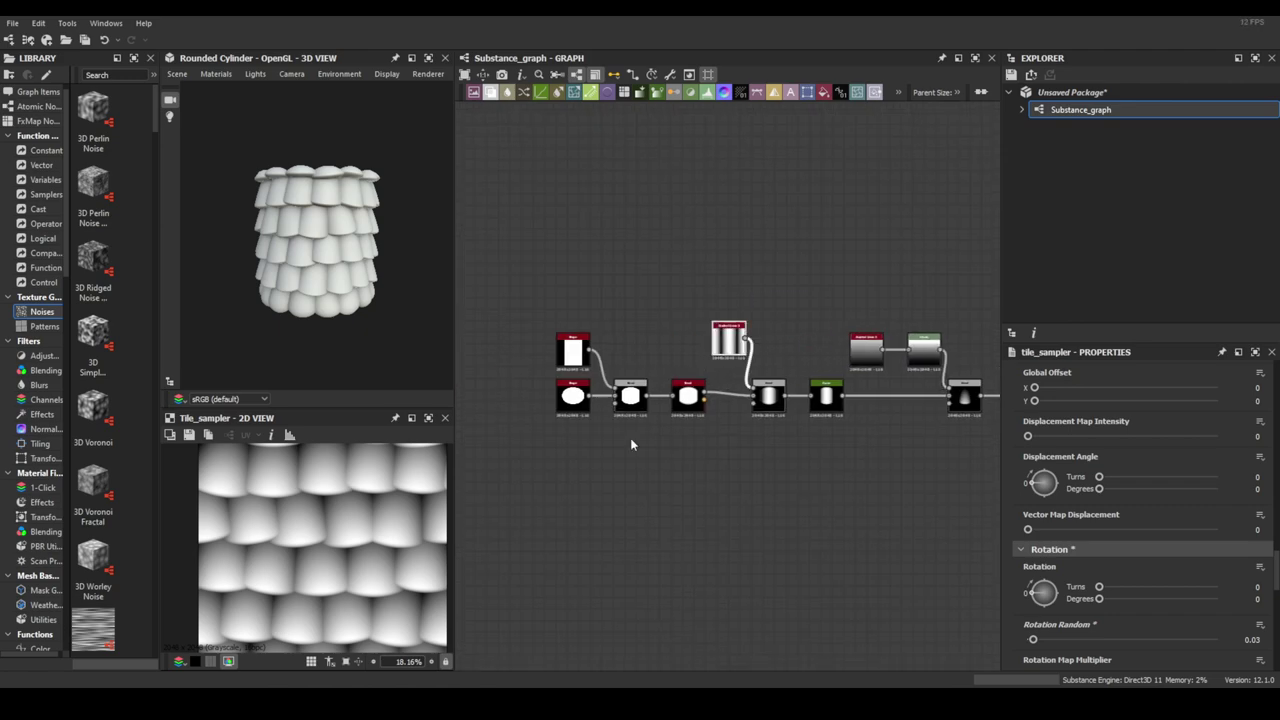
scroll(630, 443, up, 5)
Add a Crystal 2 noise, make a stretched paraboloid blob shape, and add Levels after the blend.
drag(93, 330, 545, 470)
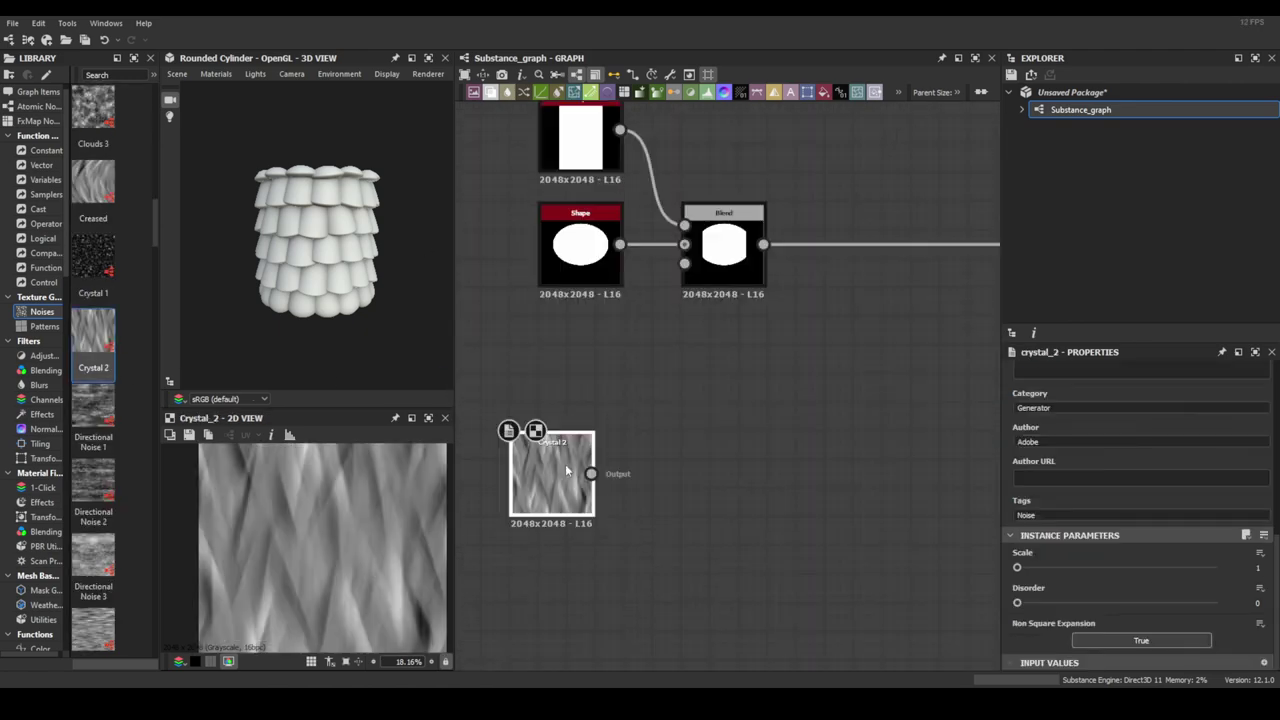
click(1049, 487)
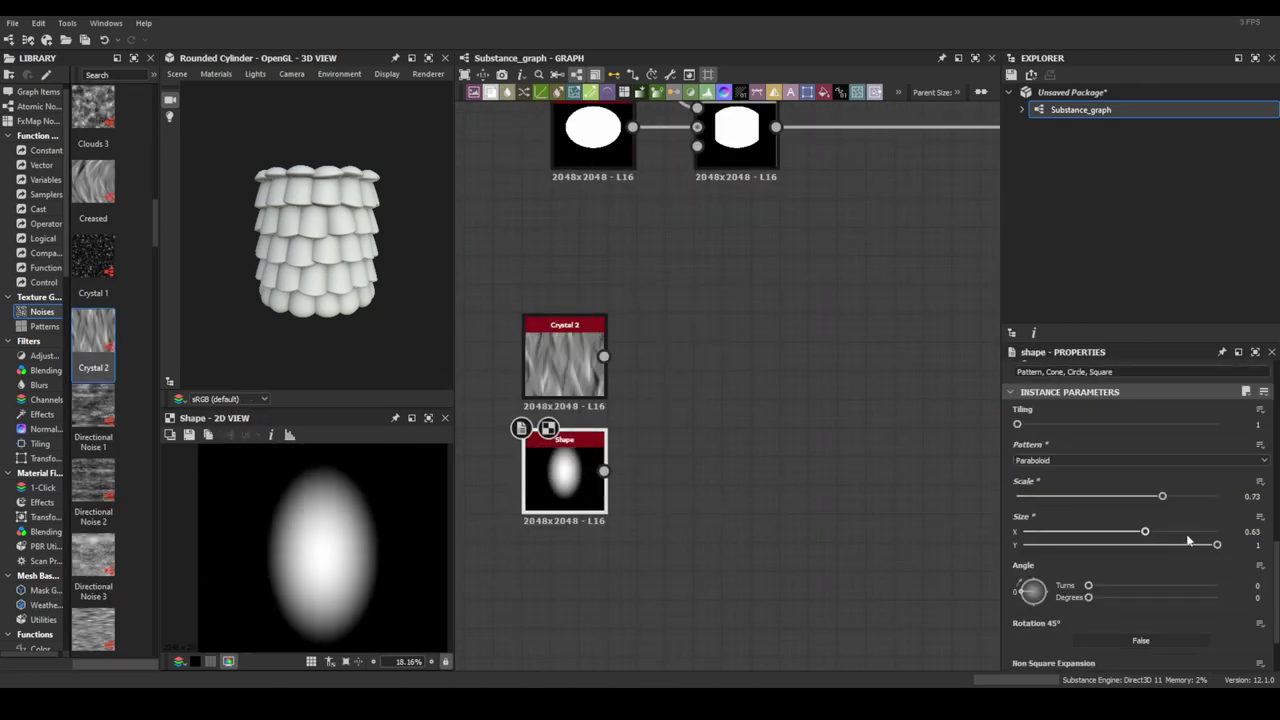
key(ctrl+l)
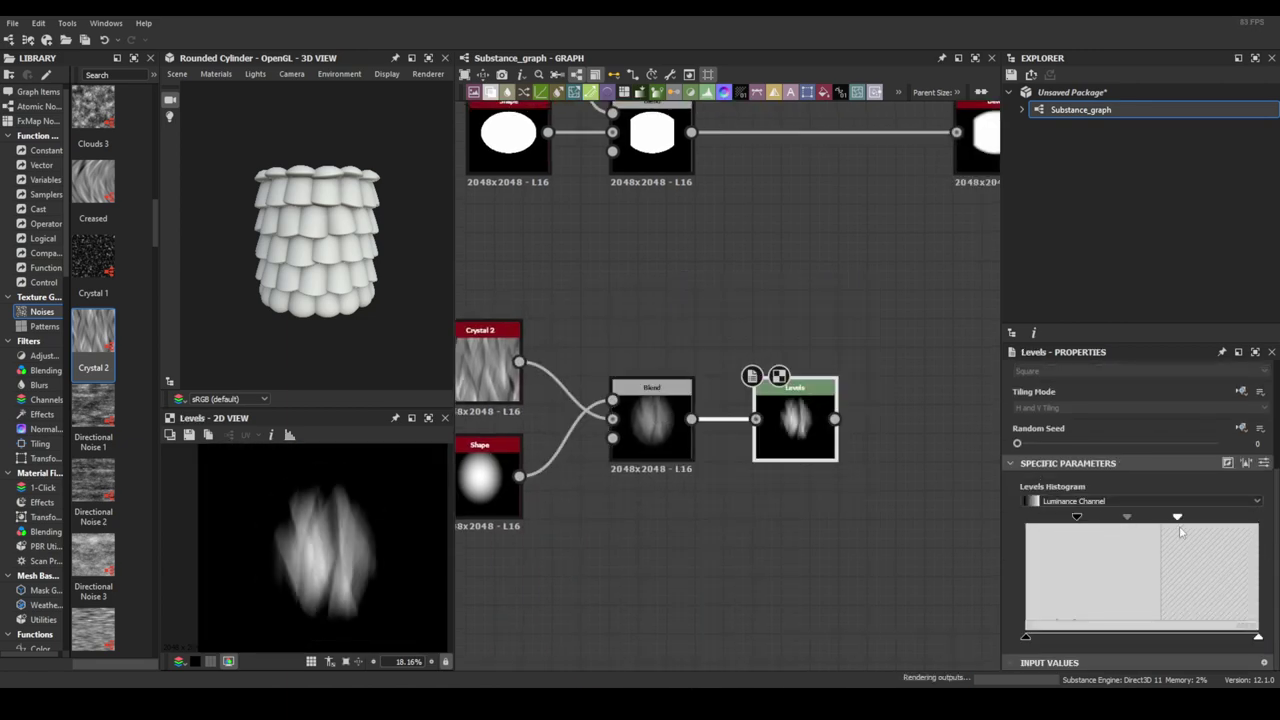
Scatter the blob with a Tile Sampler using Pattern Input and X Amount 16.
click(1145, 646)
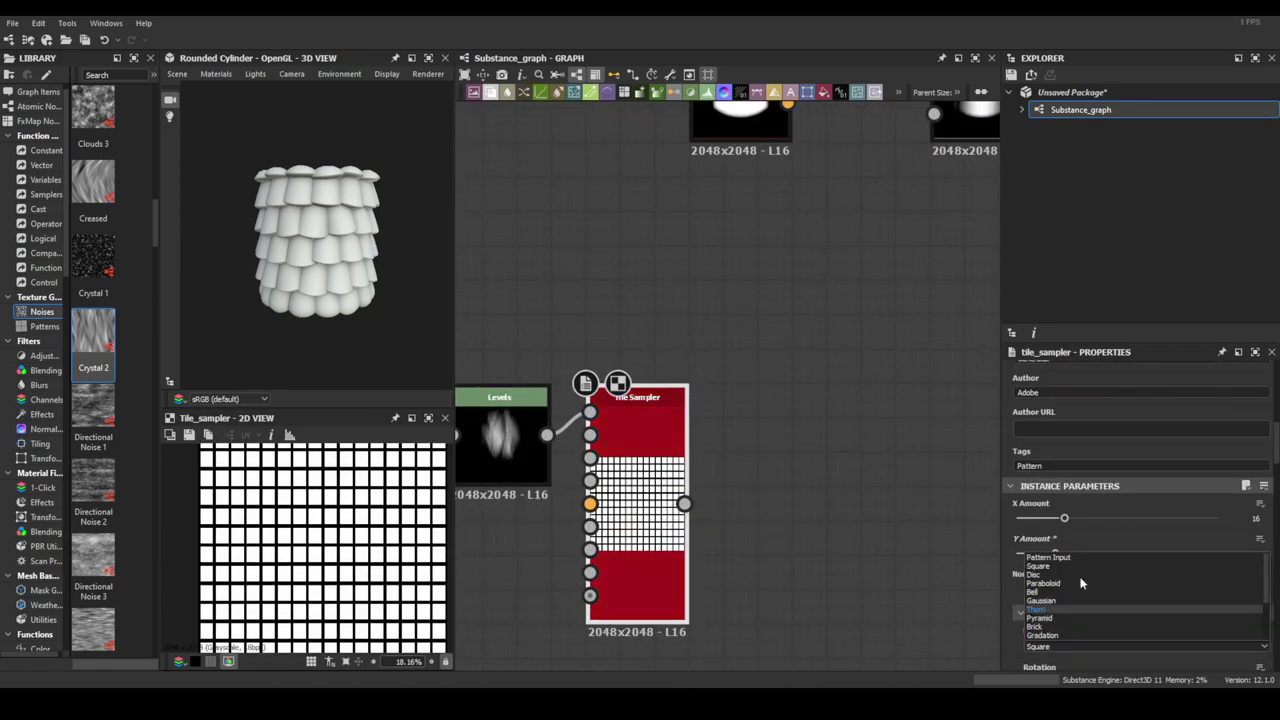
click(1080, 583)
scroll(1140, 520, down, 5)
drag(1027, 403, 1172, 403)
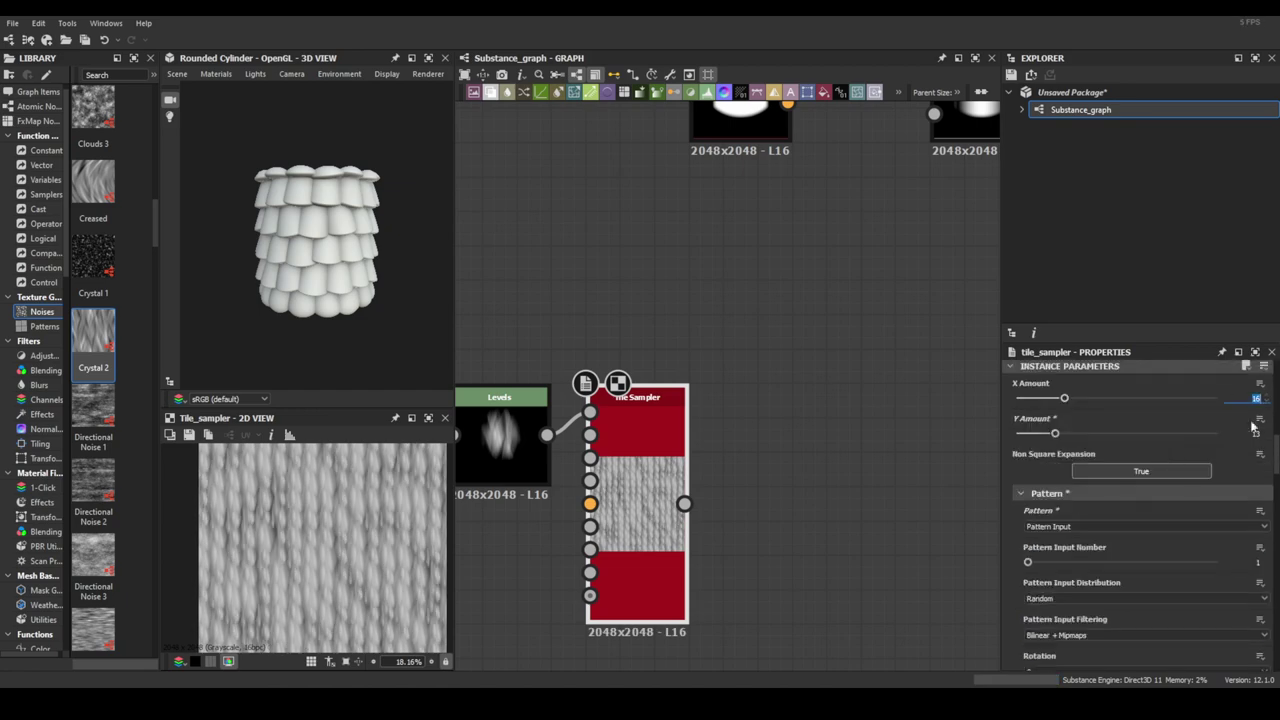
key(Return)
scroll(1130, 485, down, 5)
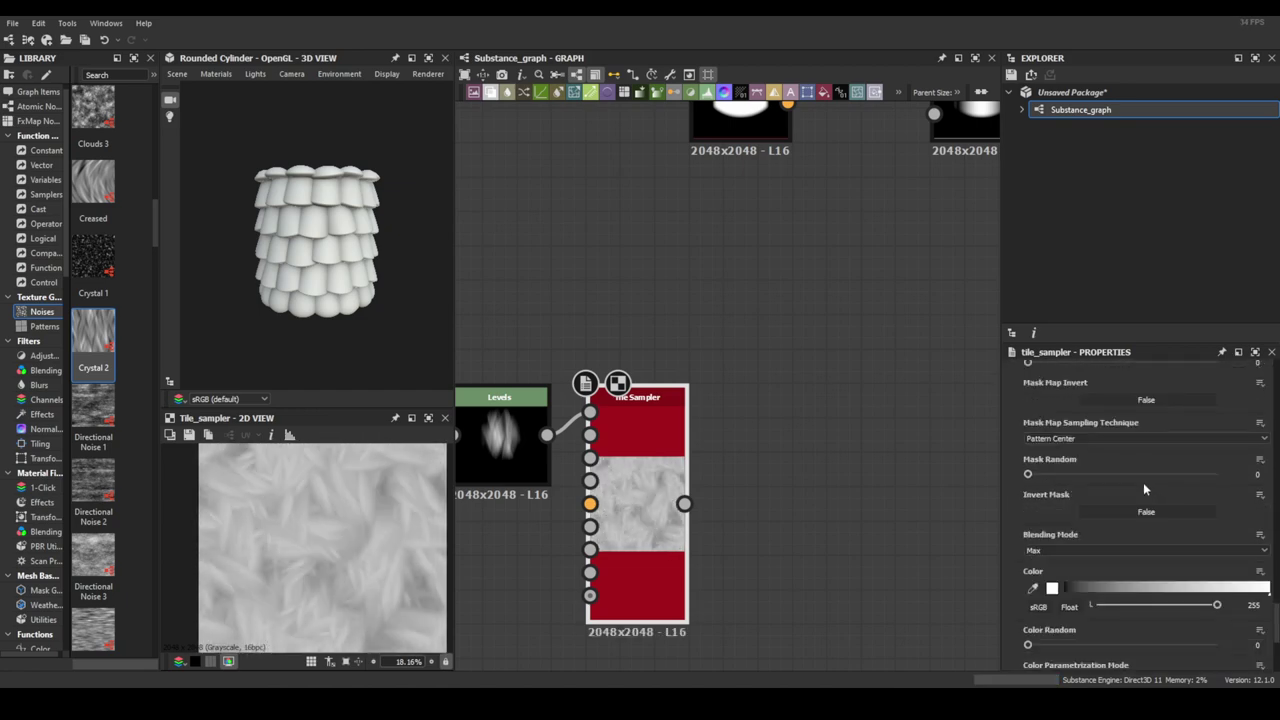
Add randomness to the scattered blobs, reduce their scale, and adjust their size variation.
scroll(1145, 488, down, 4)
drag(1027, 484, 1262, 482)
drag(1121, 486, 1097, 486)
drag(1159, 521, 1061, 521)
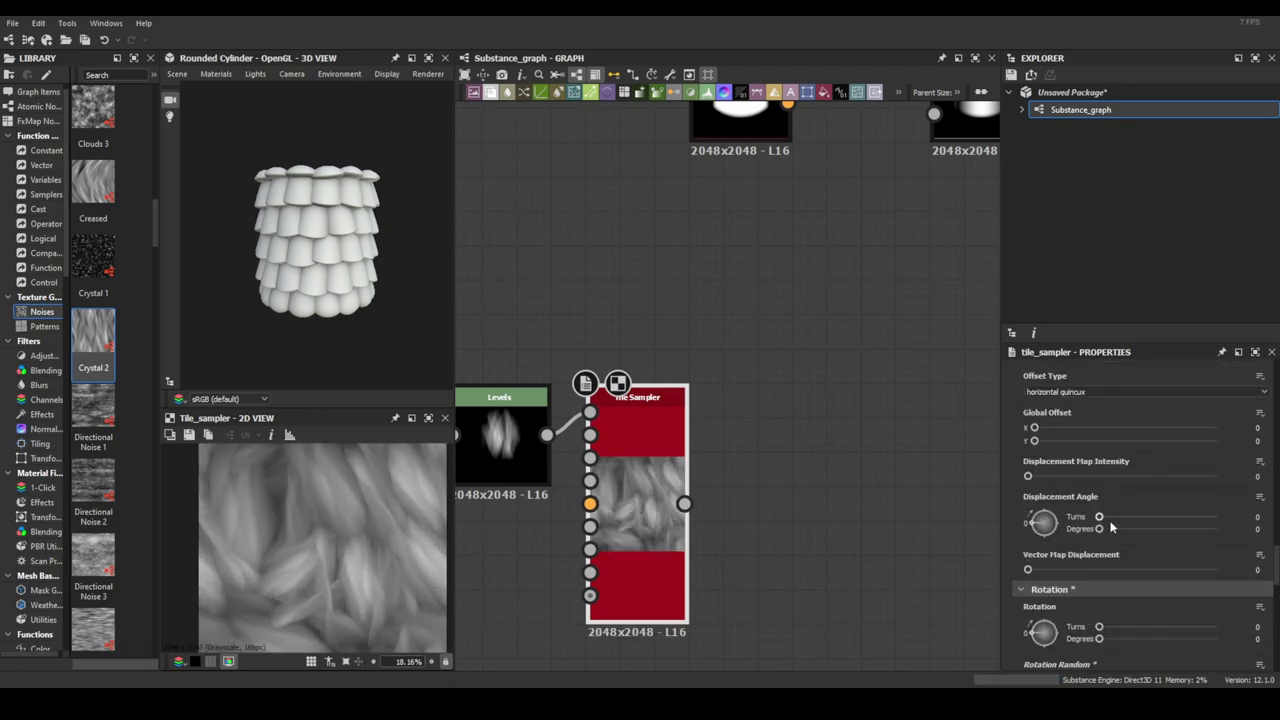
scroll(1121, 473, up, 4)
scroll(770, 478, down, 5)
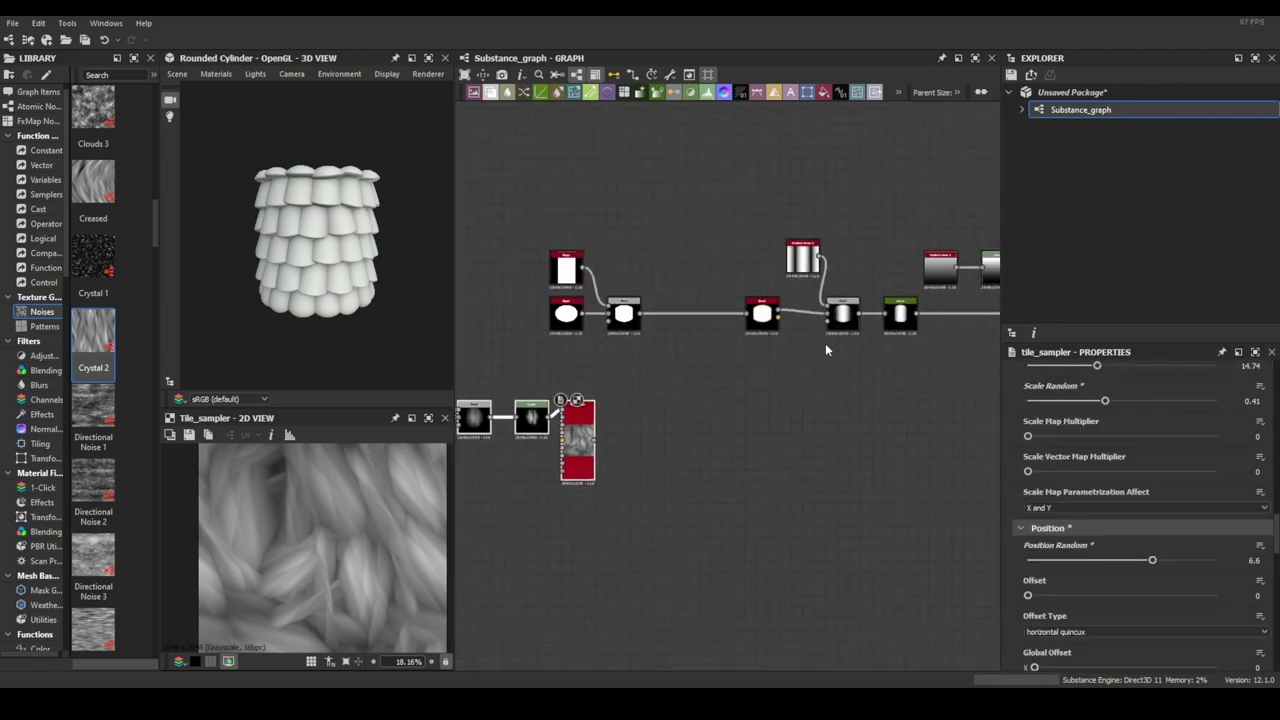
scroll(888, 283, up, 3)
Connect the Slope Blur Grayscale into the tile shape and set its mode to Min.
mouse_move(679, 323)
mouse_down()
mouse_move(703, 497)
mouse_move(796, 447)
mouse_up()
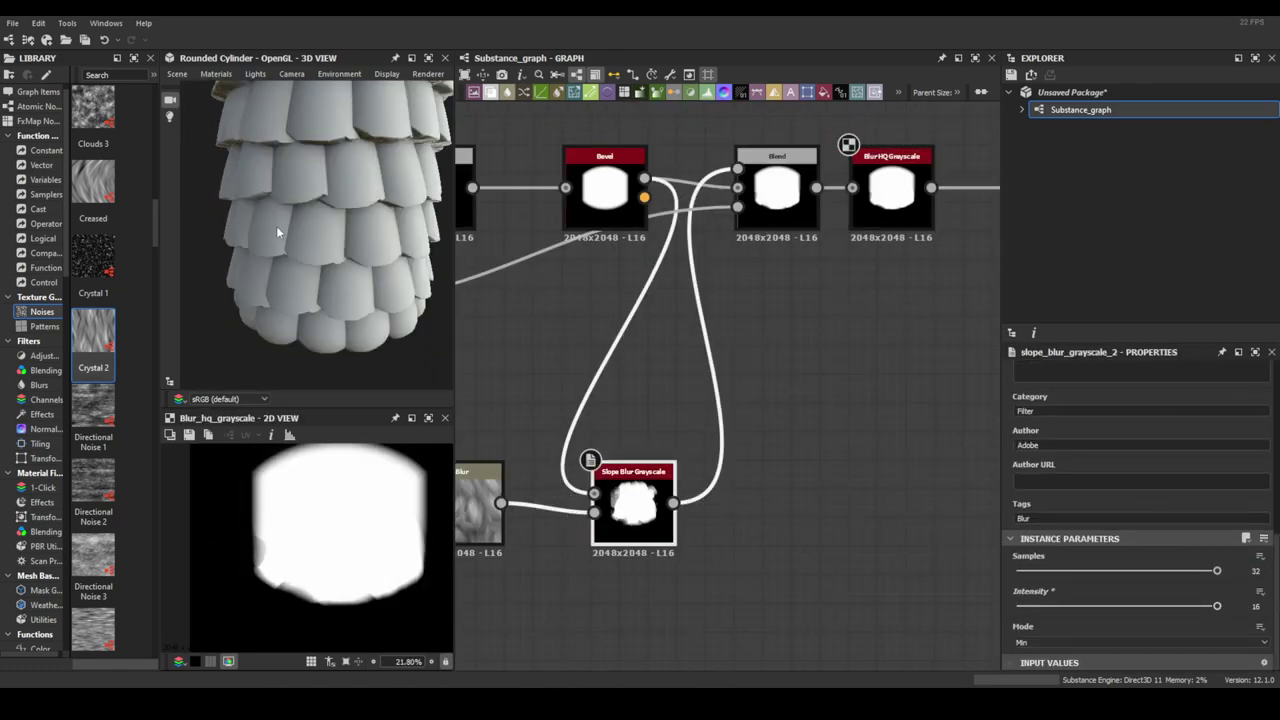
click(1030, 642)
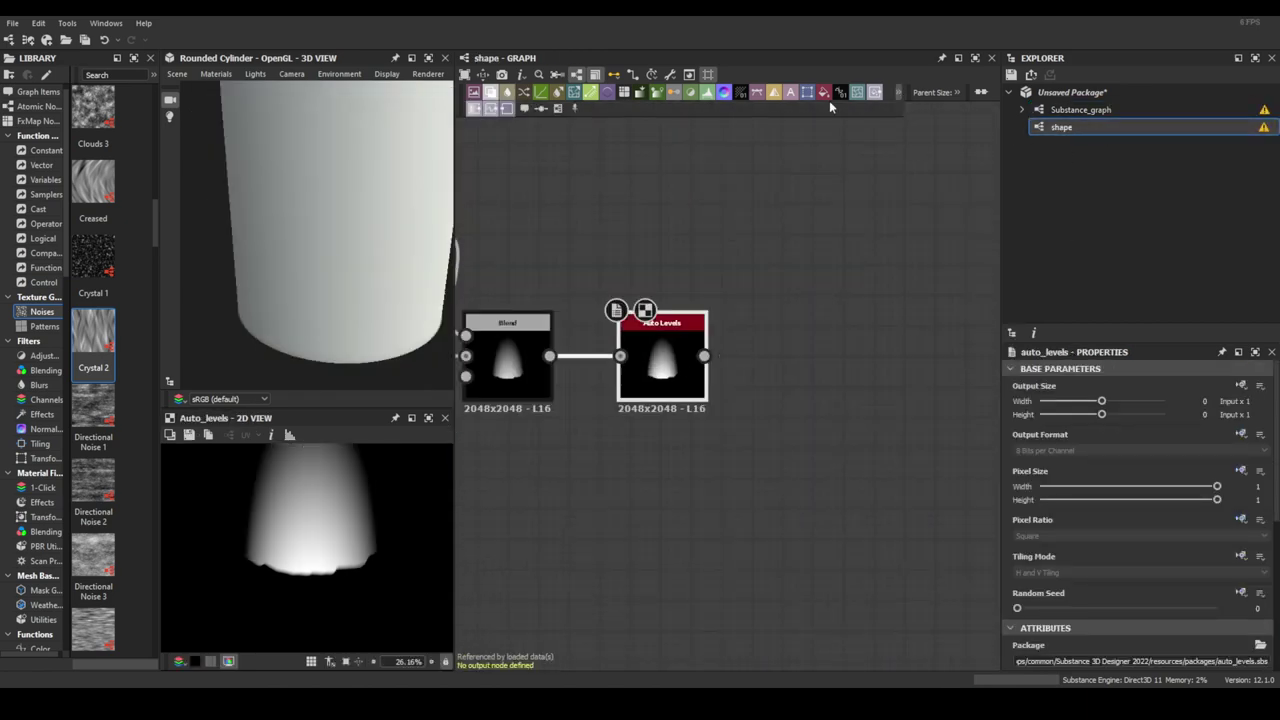
Add an Output node to the shape graph and preview the scattered noise Tile Sampler.
click(826, 95)
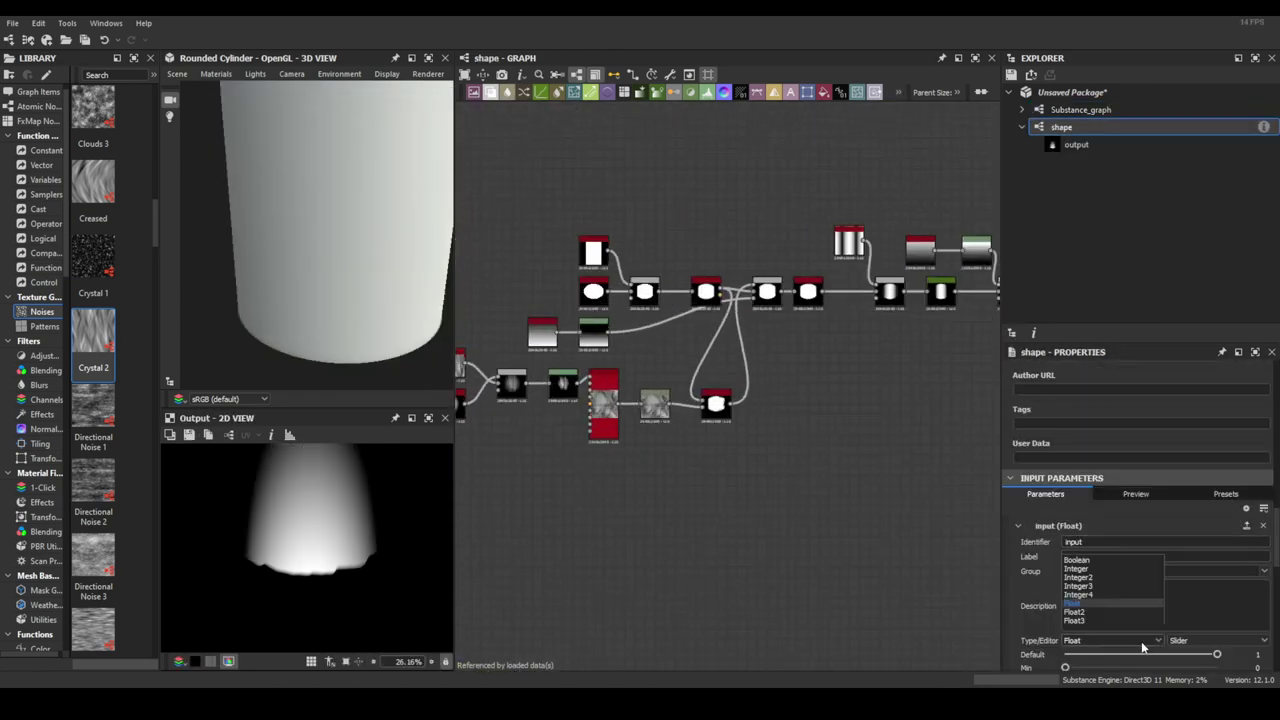
scroll(644, 421, up, 3)
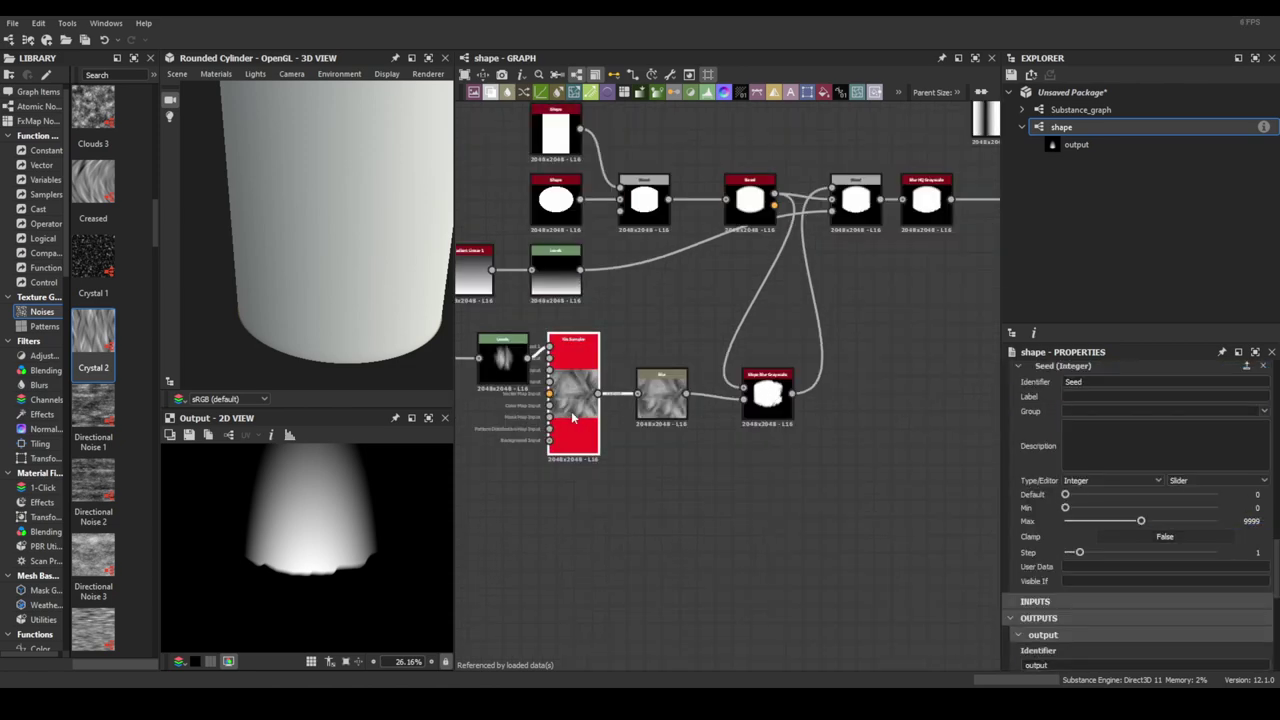
double_click(573, 395)
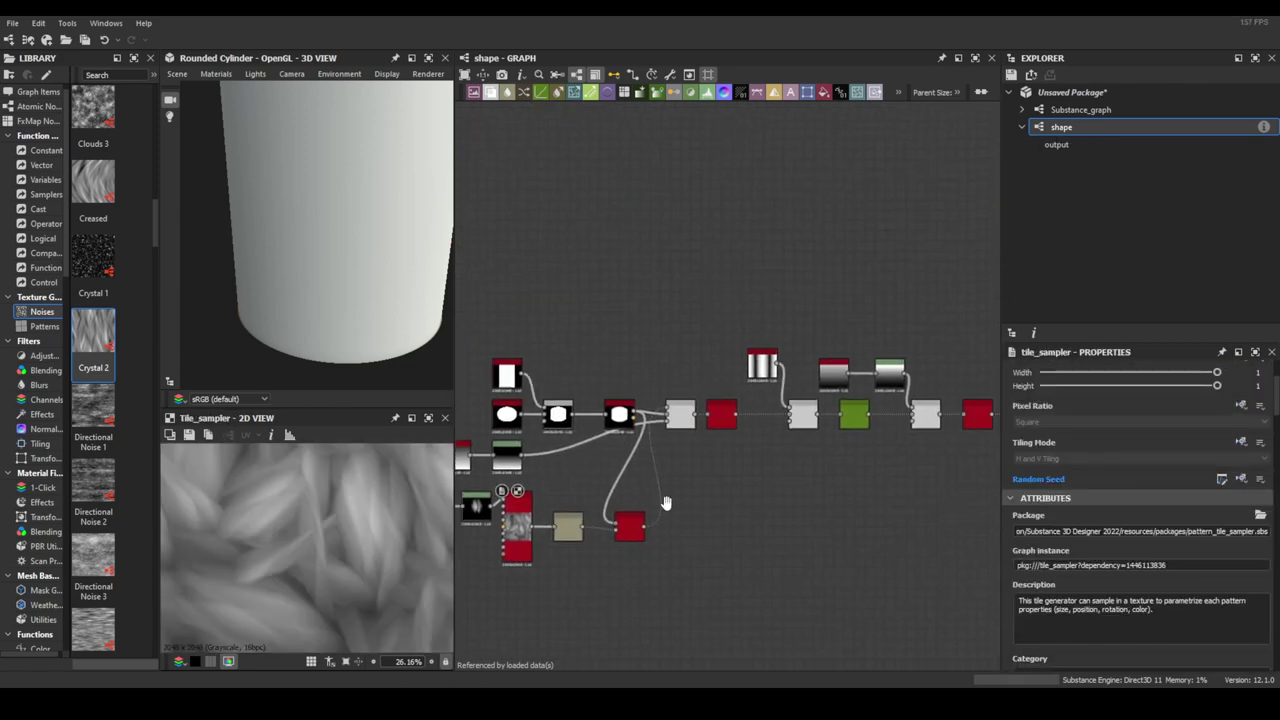
Select the Safe Transform node and open its tiling options.
scroll(666, 502, up, 5)
click(731, 440)
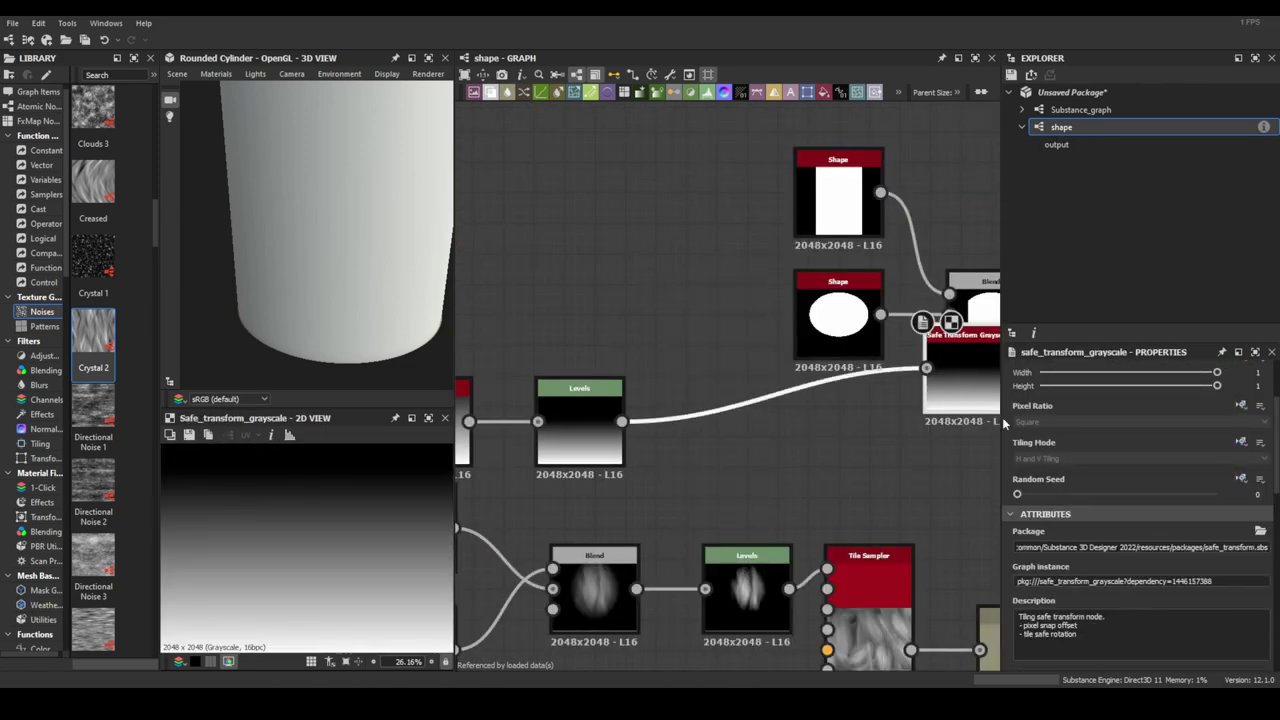
scroll(1123, 538, down, 5)
click(1030, 458)
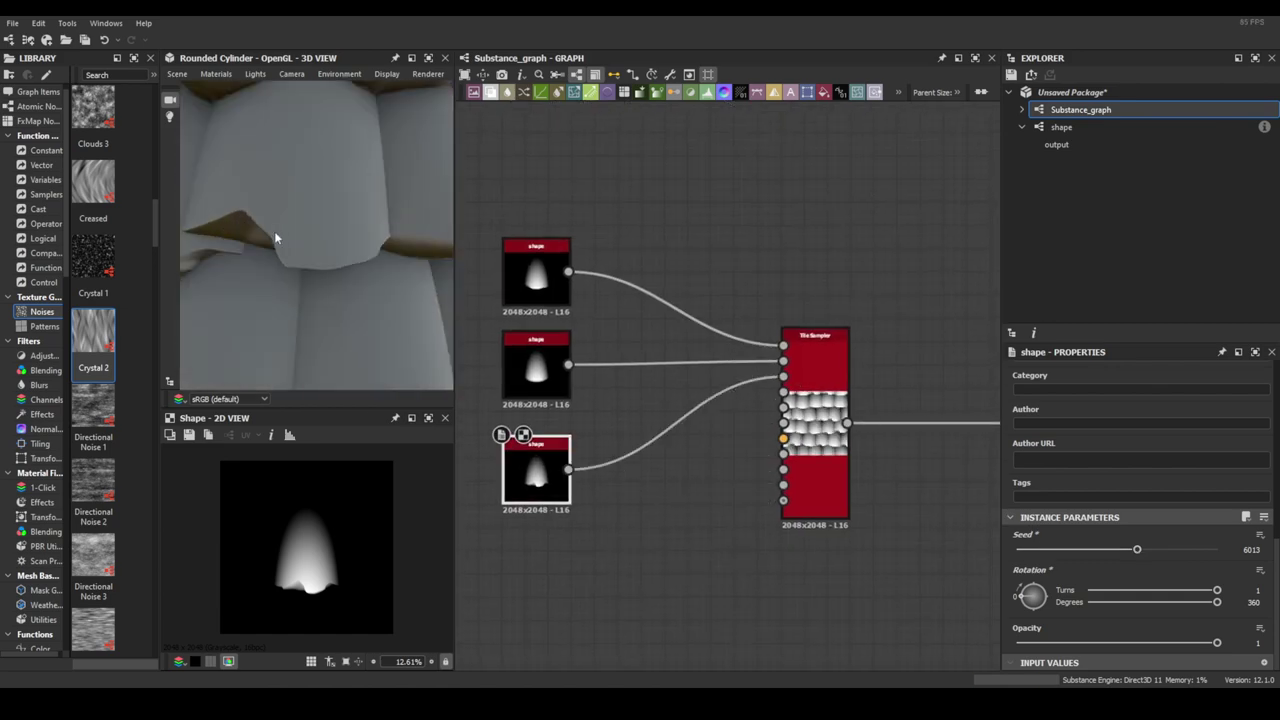
Insert a Warp after the Tile Sampler, then open the shape graph for editing.
key(Return)
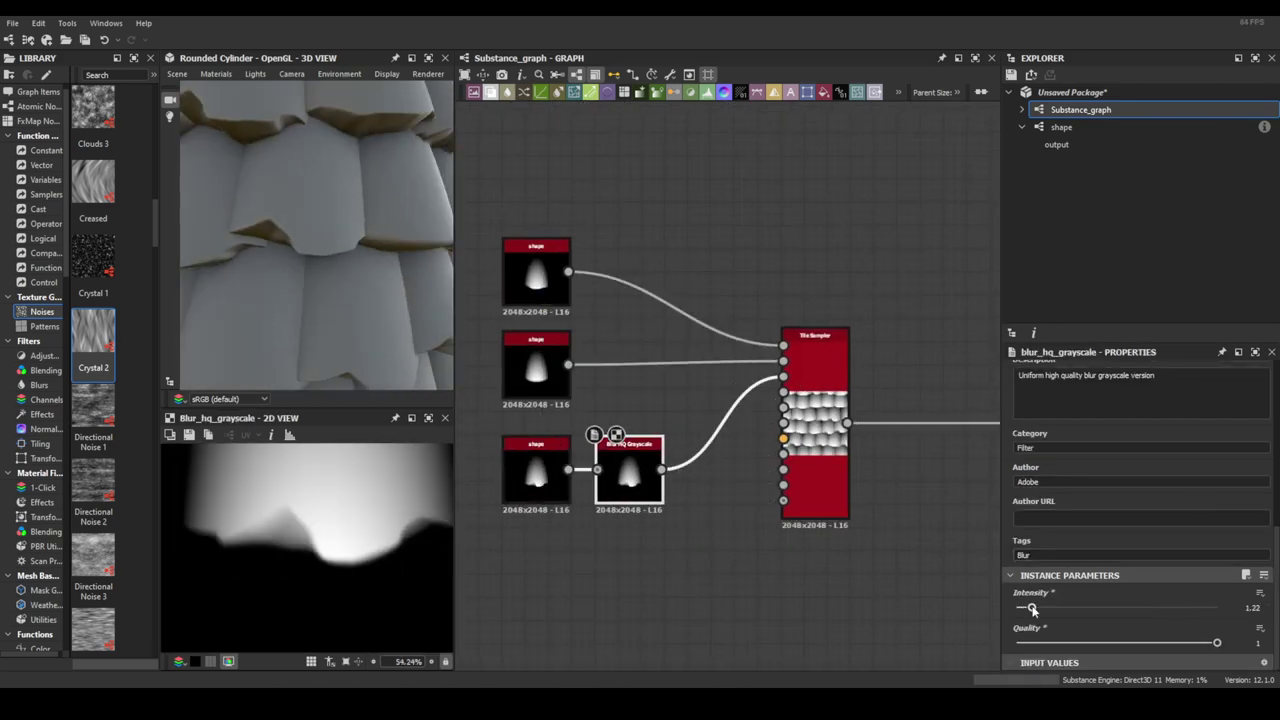
key(ctrl+z)
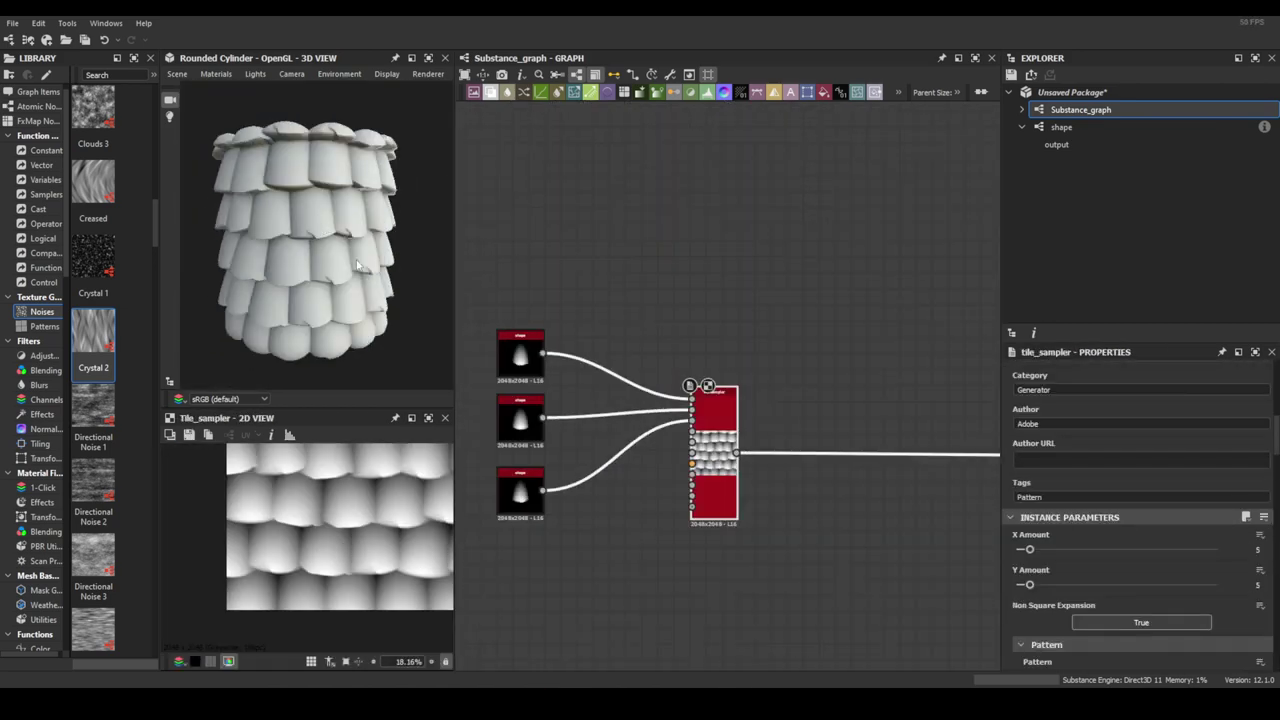
scroll(580, 391, up, 2)
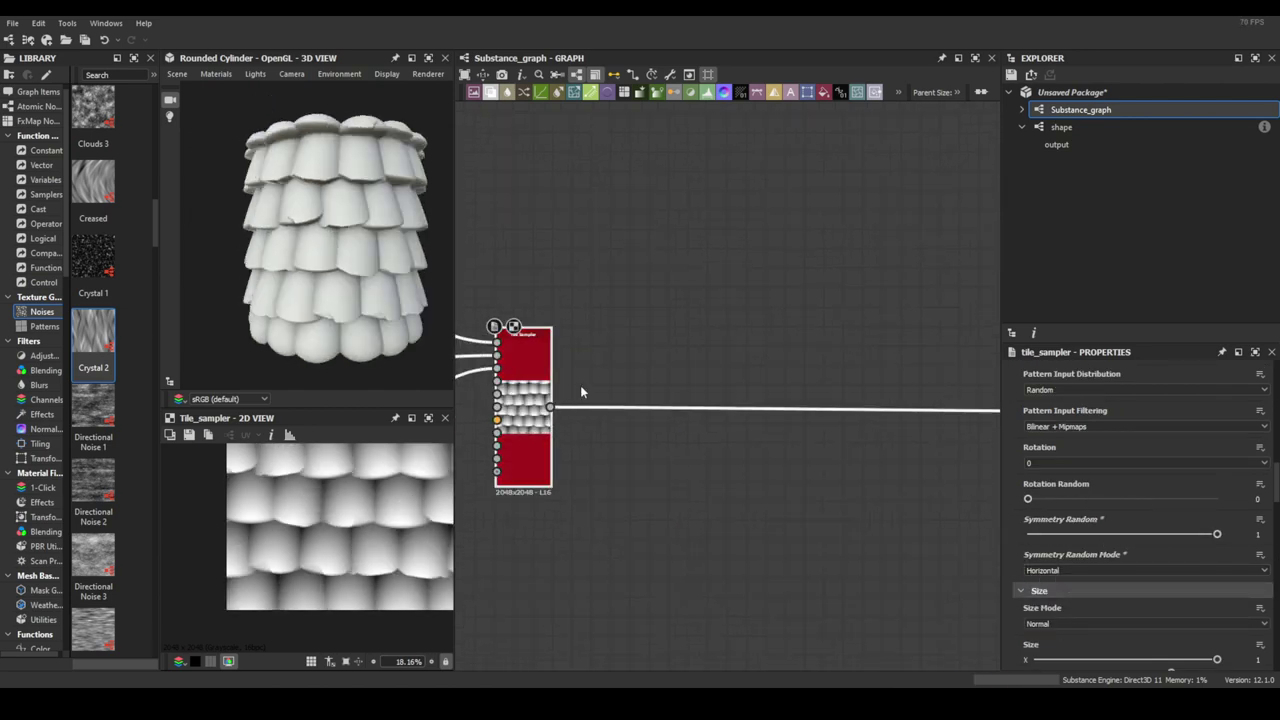
key(space)
click(766, 398)
double_click(1061, 127)
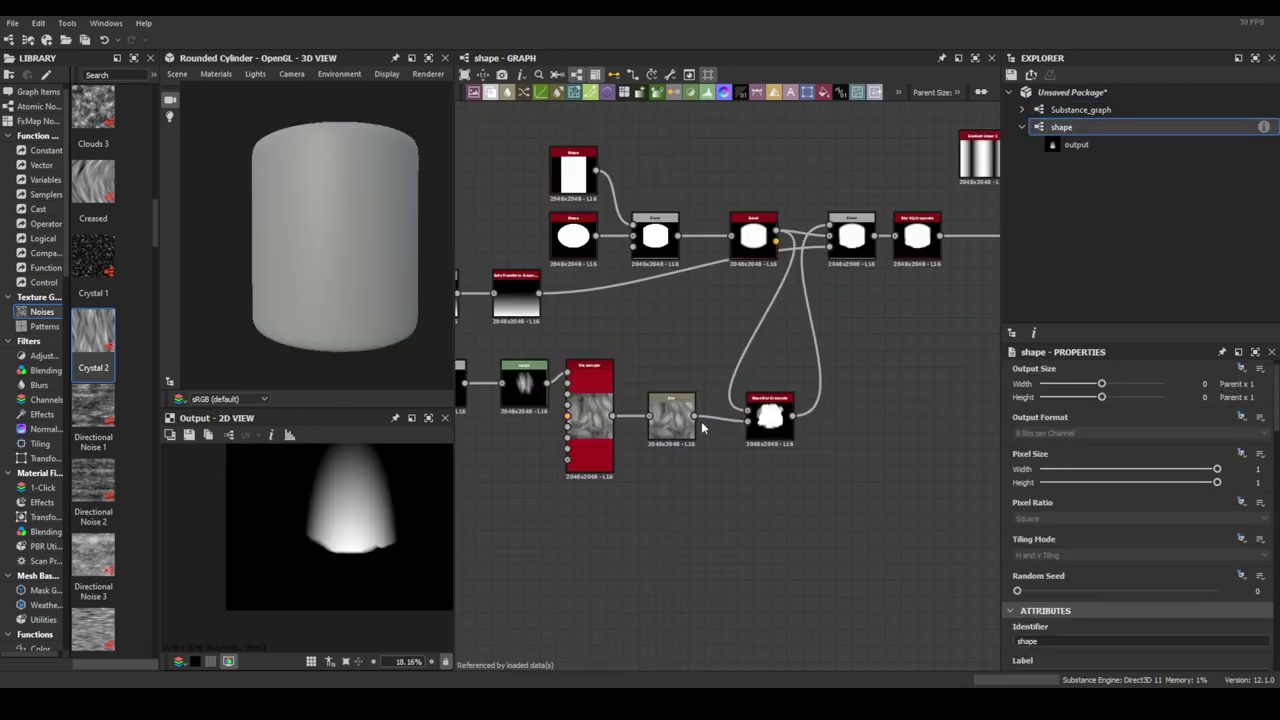
scroll(701, 421, up, 2)
Scroll through the brush graph while exposing the Tile Sampler parameters.
scroll(509, 412, up, 2)
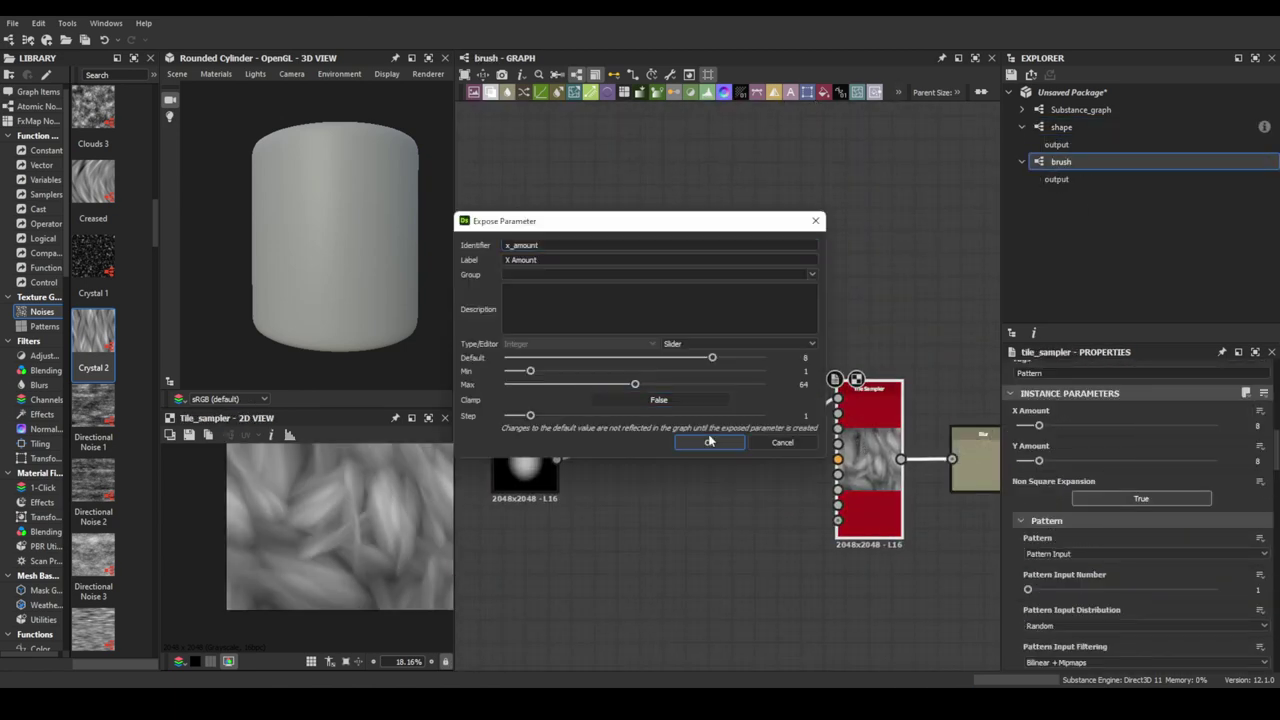
scroll(1140, 505, down, 5)
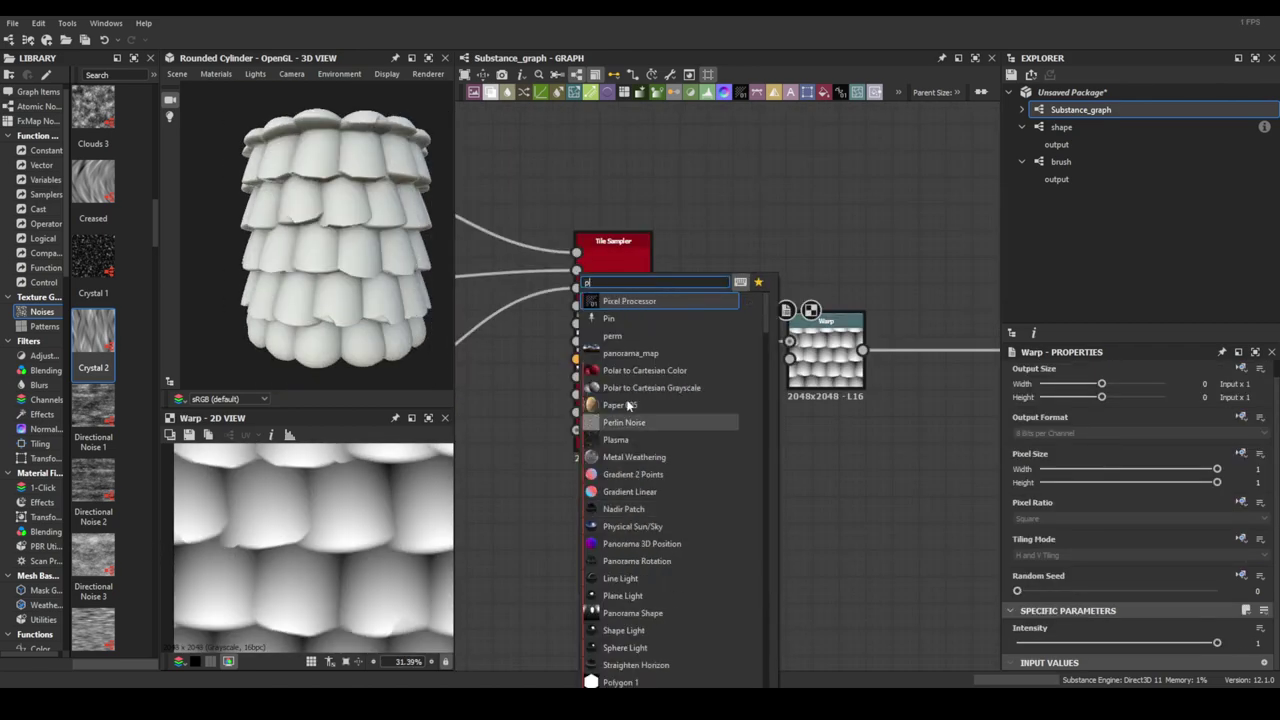
Lower the Perlin noise scale driving the Warp to 7.
drag(1040, 569, 1036, 569)
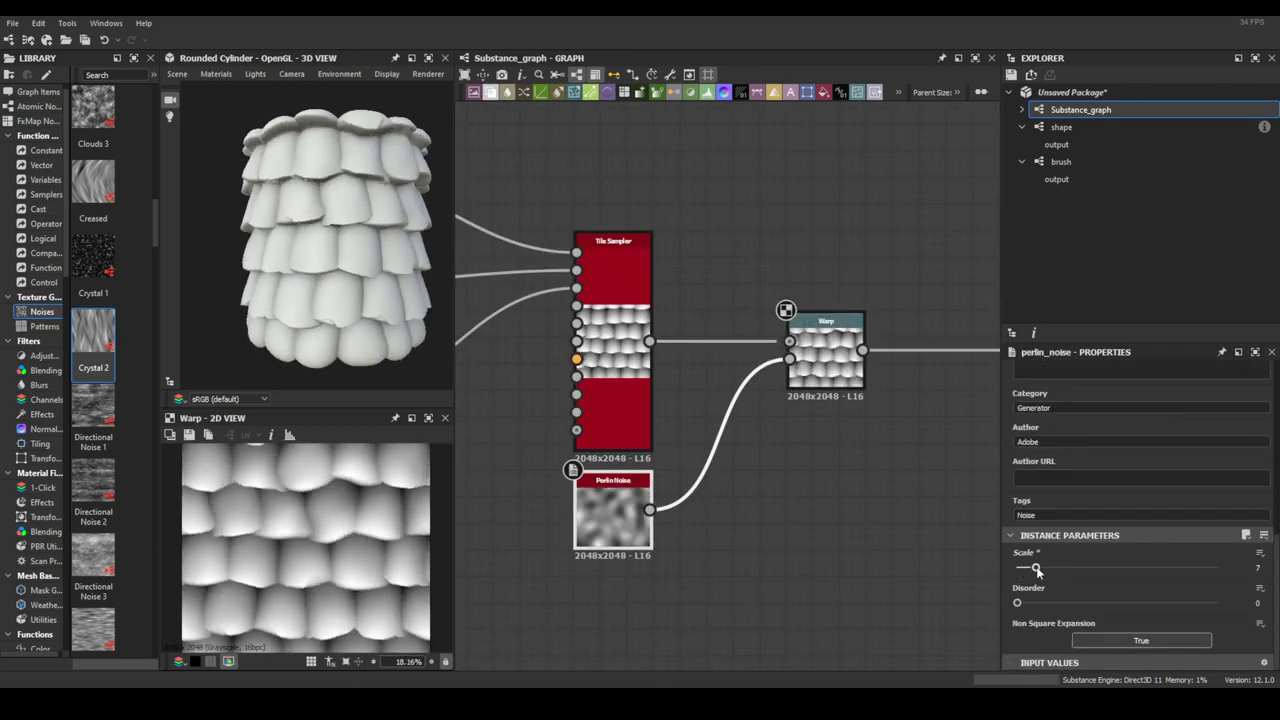
click(825, 350)
click(613, 270)
middle_drag(850, 300, 560, 380)
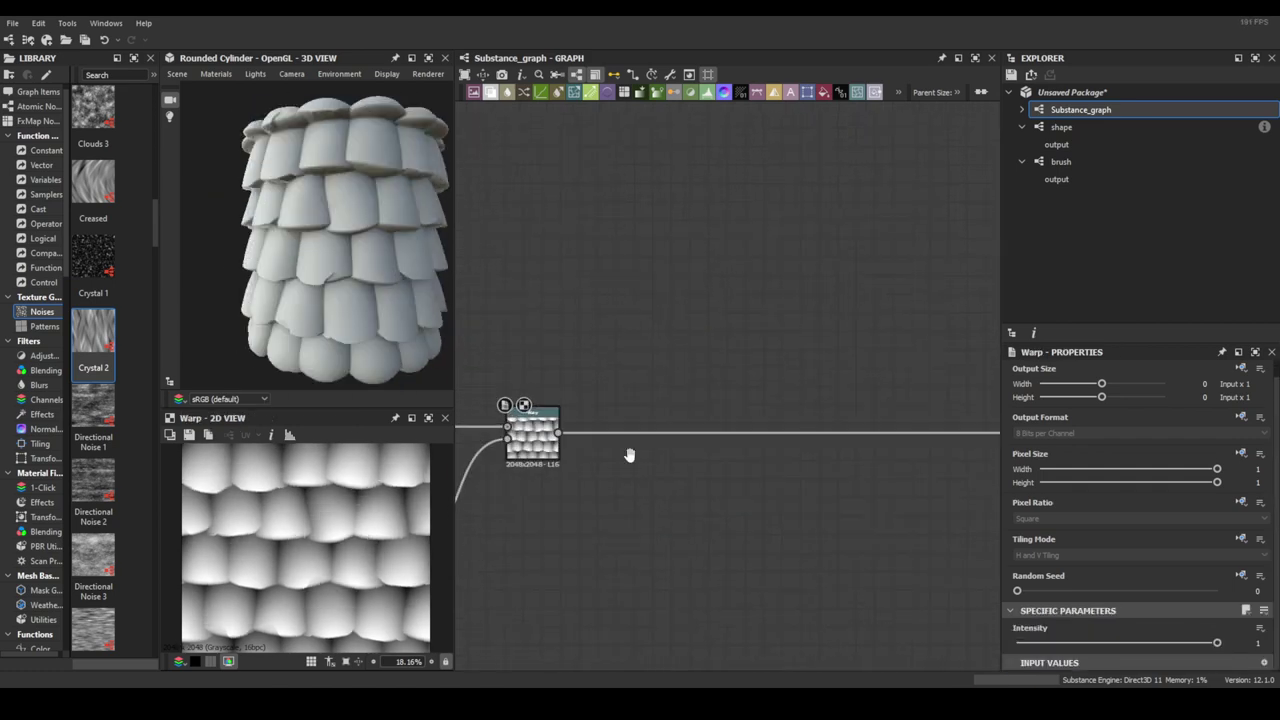
Add a Plasma into a Histogram Scan isolating sparse spots, and choose the Slope Blur mode.
key(space)
text(pl)
key(Return)
key(space)
text(hist)
key(Return)
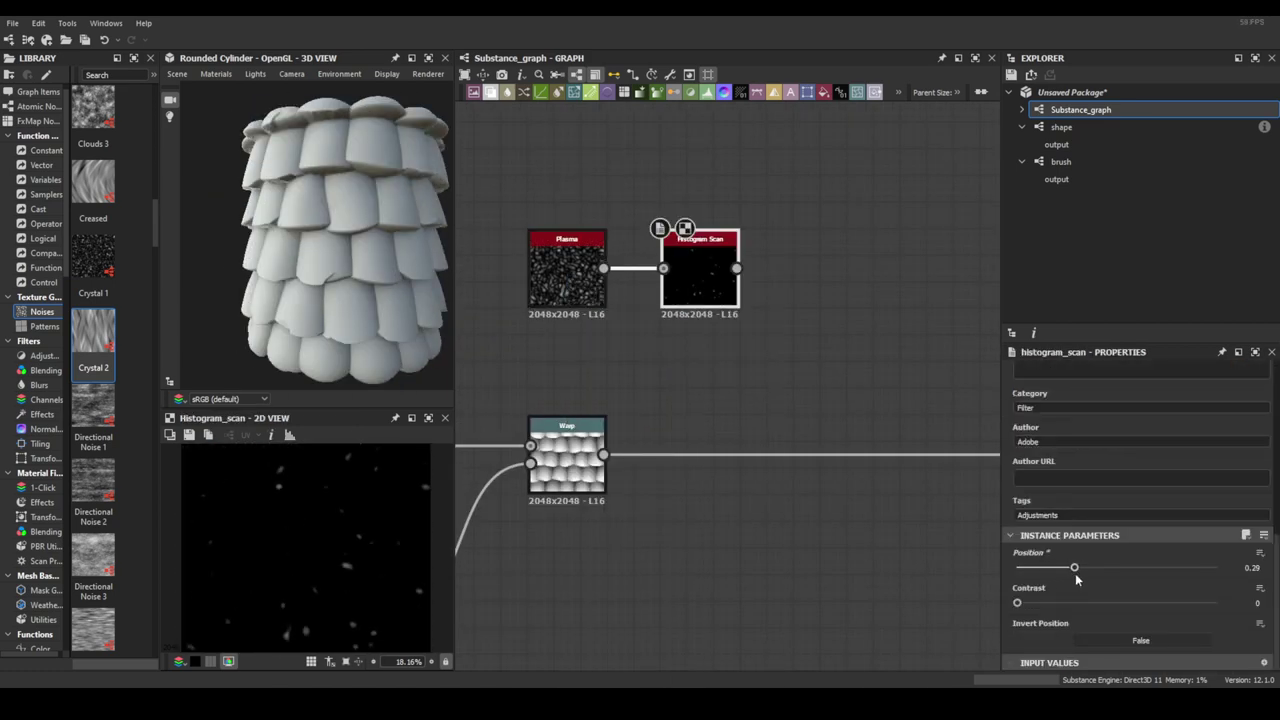
drag(1075, 573, 1088, 570)
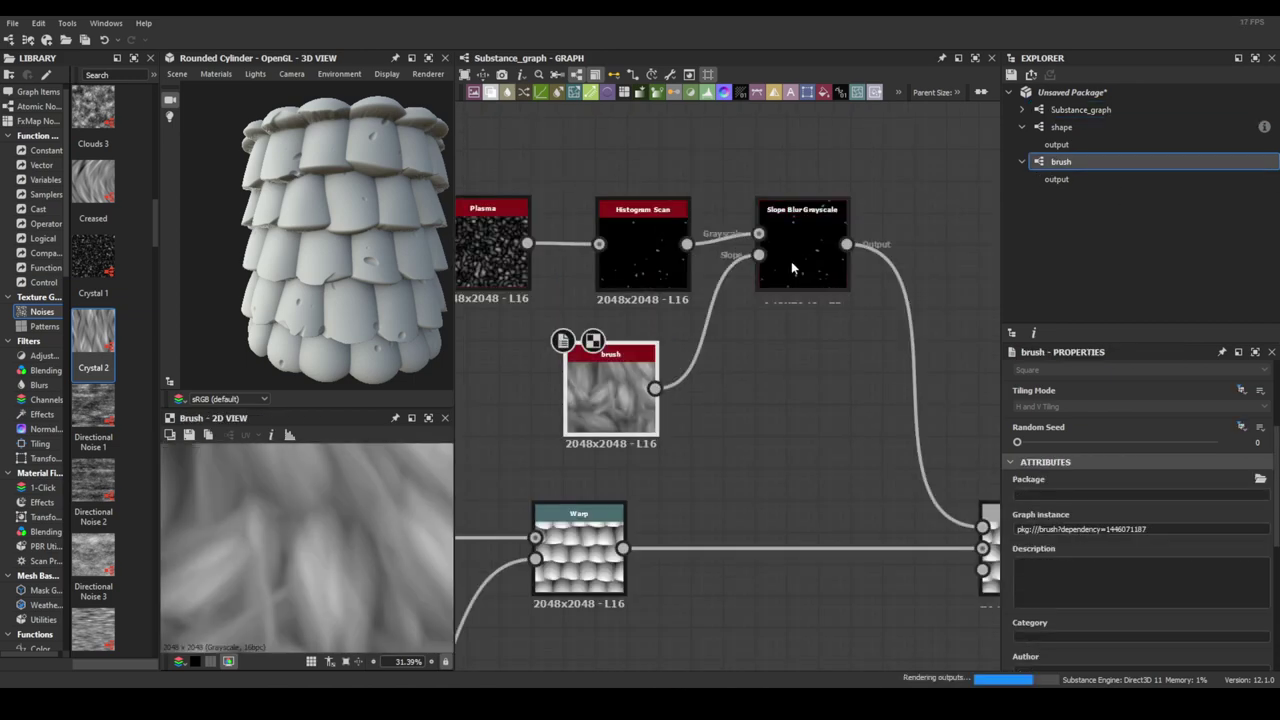
click(1030, 642)
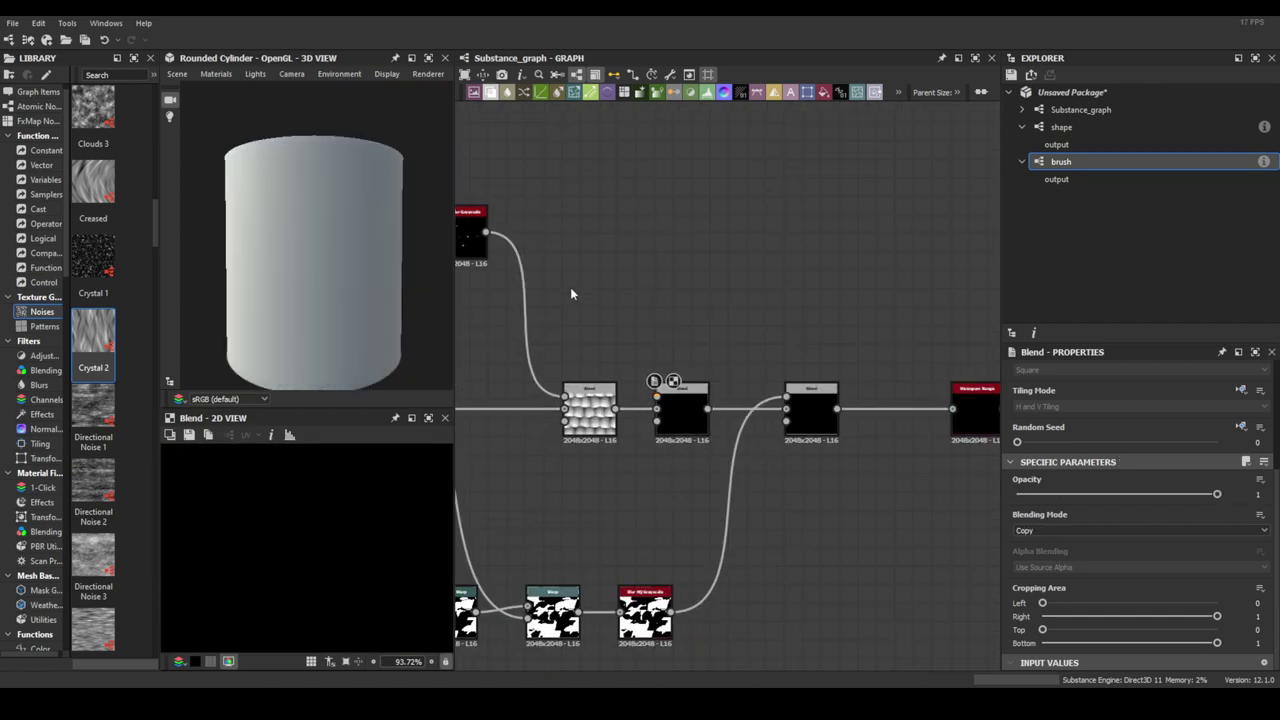
Add a Dirt 2 noise feeding a Blur HQ Grayscale and a Non Uniform Blur.
key(space)
text(dirt)
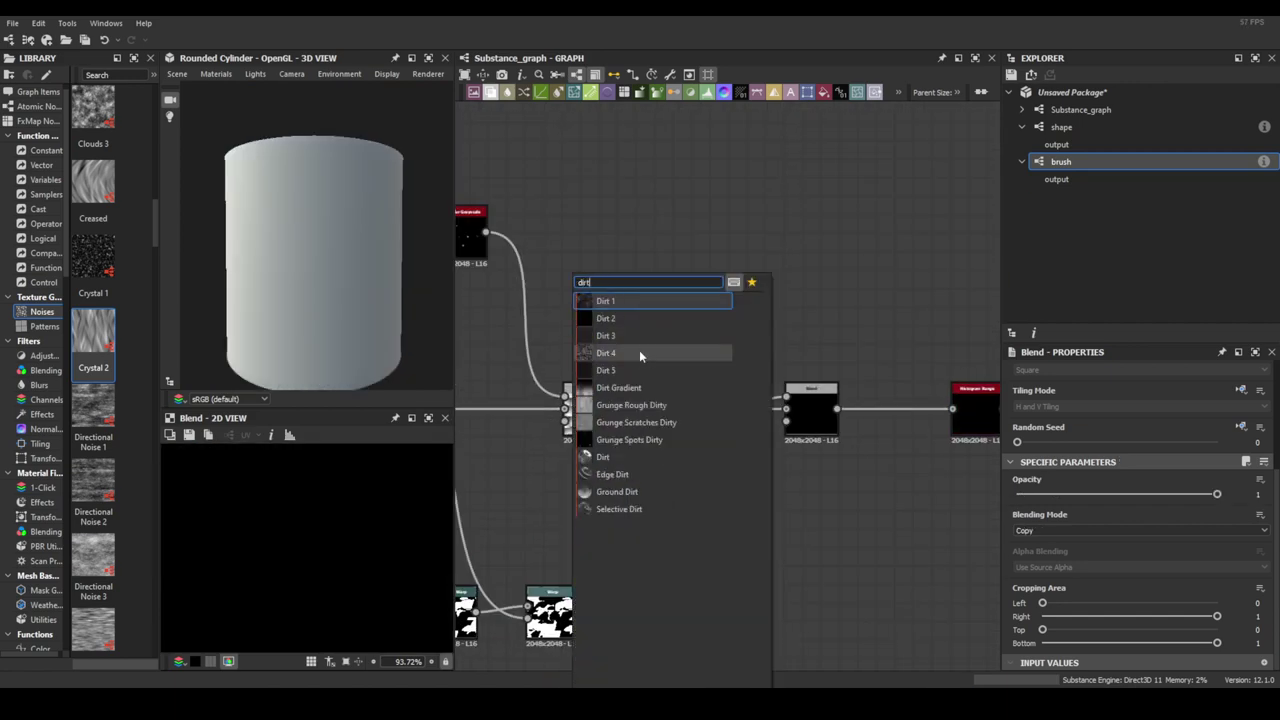
click(639, 350)
scroll(612, 325, up, 2)
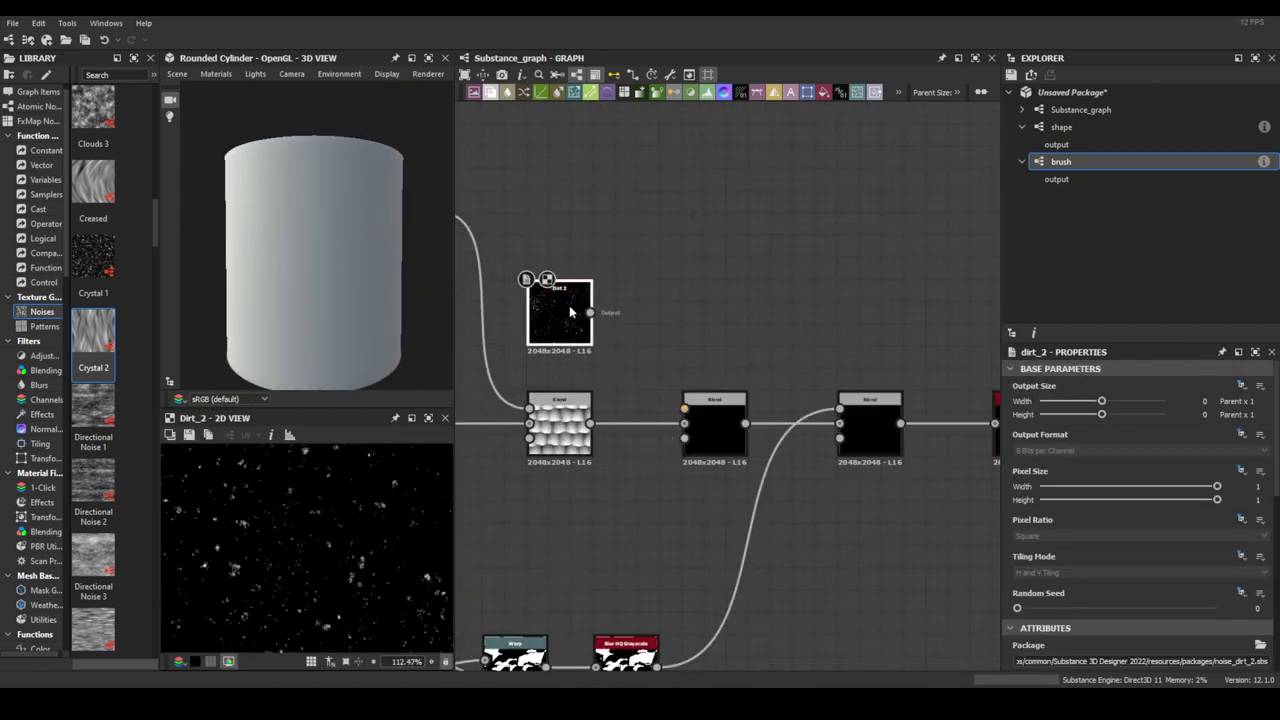
key(space)
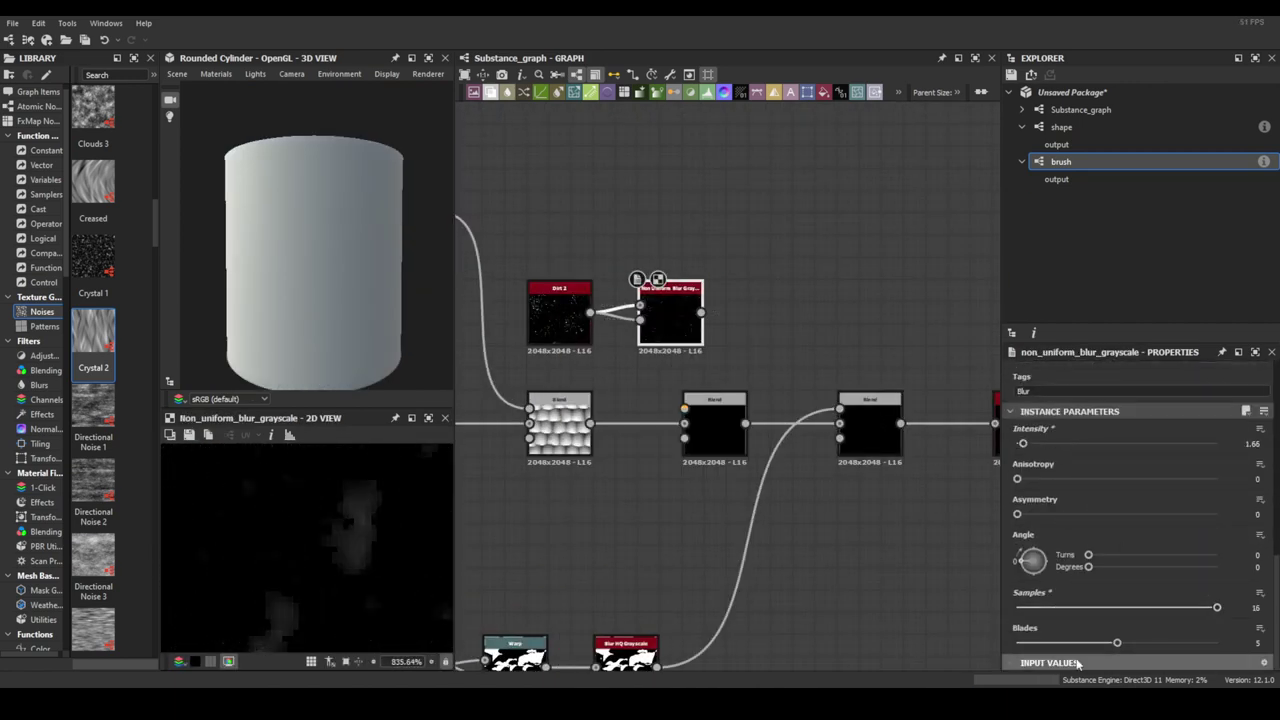
drag(753, 338, 743, 477)
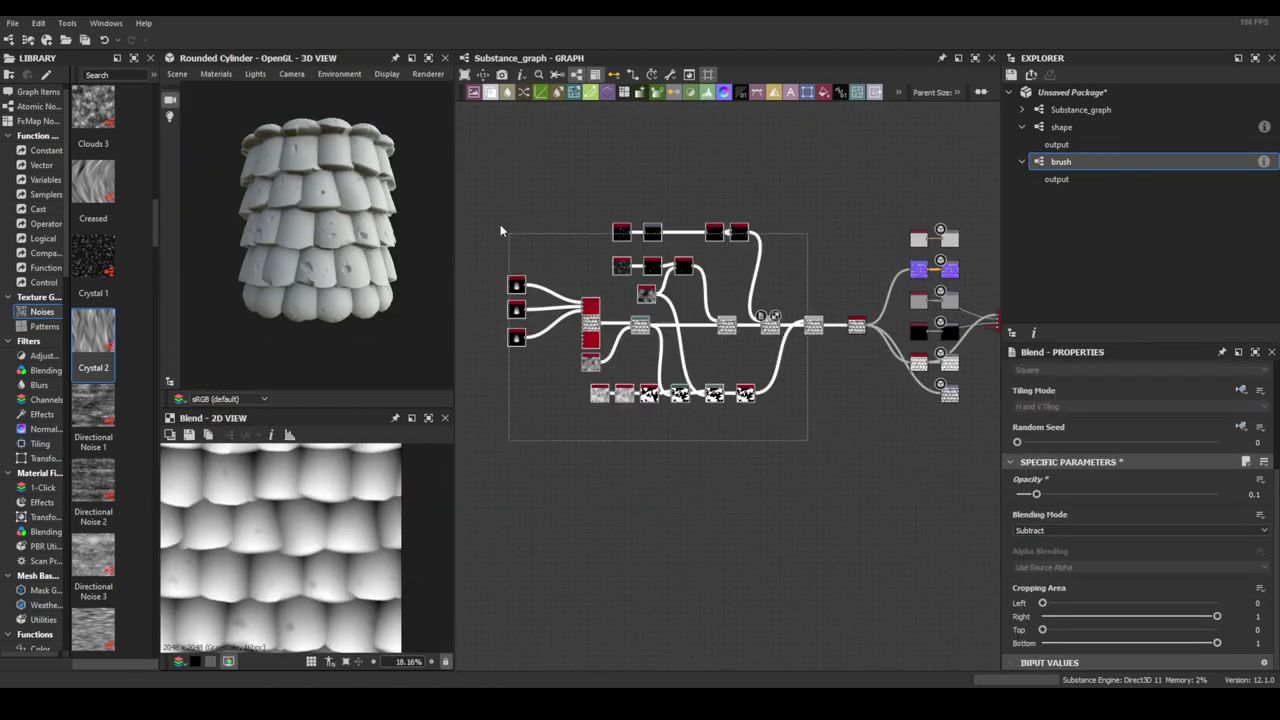
scroll(720, 245, up, 2)
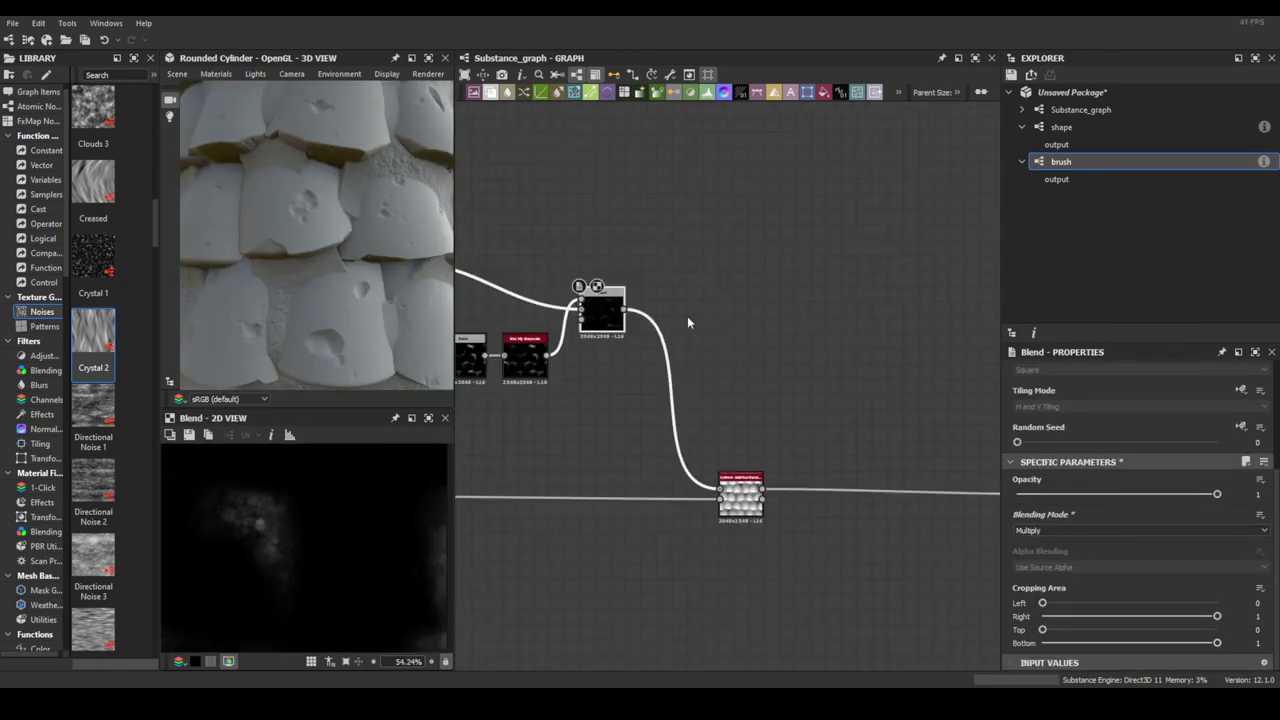
Set the Uniform Additive Blending intensity to 0.15 and lower the Blend opacity to 0.95.
click(740, 493)
drag(1117, 410, 1065, 410)
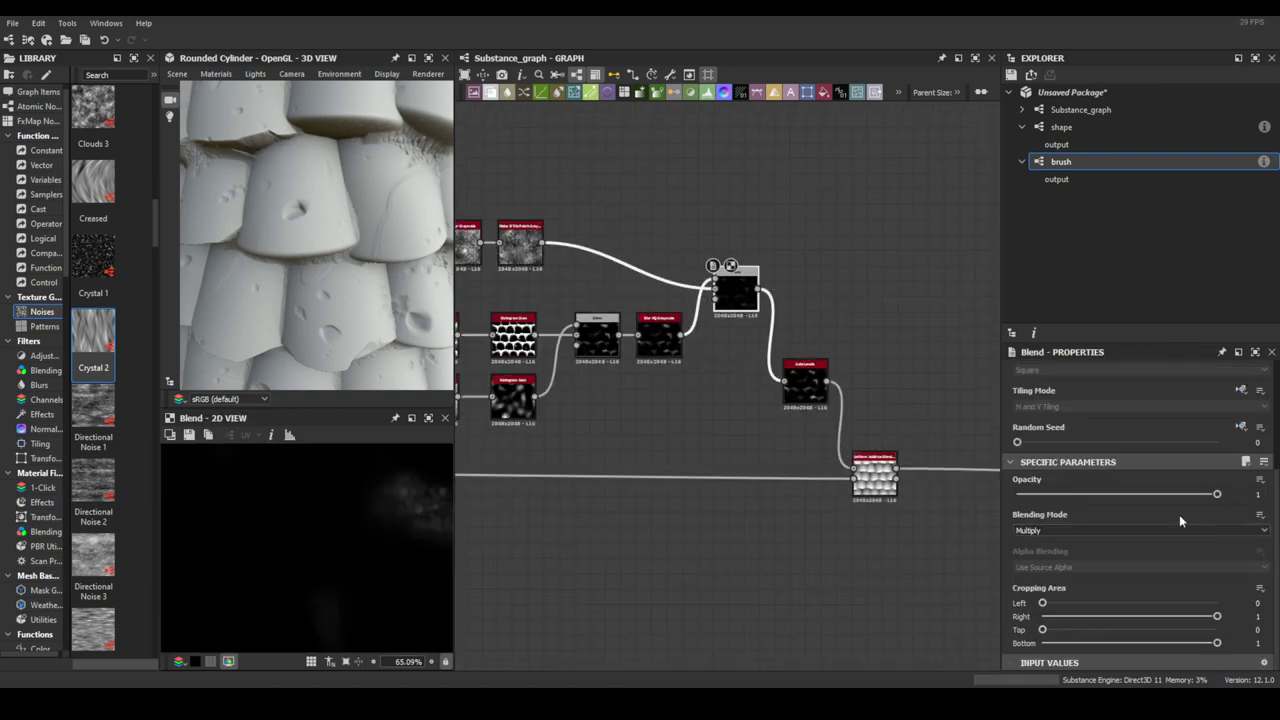
drag(1216, 494, 1207, 497)
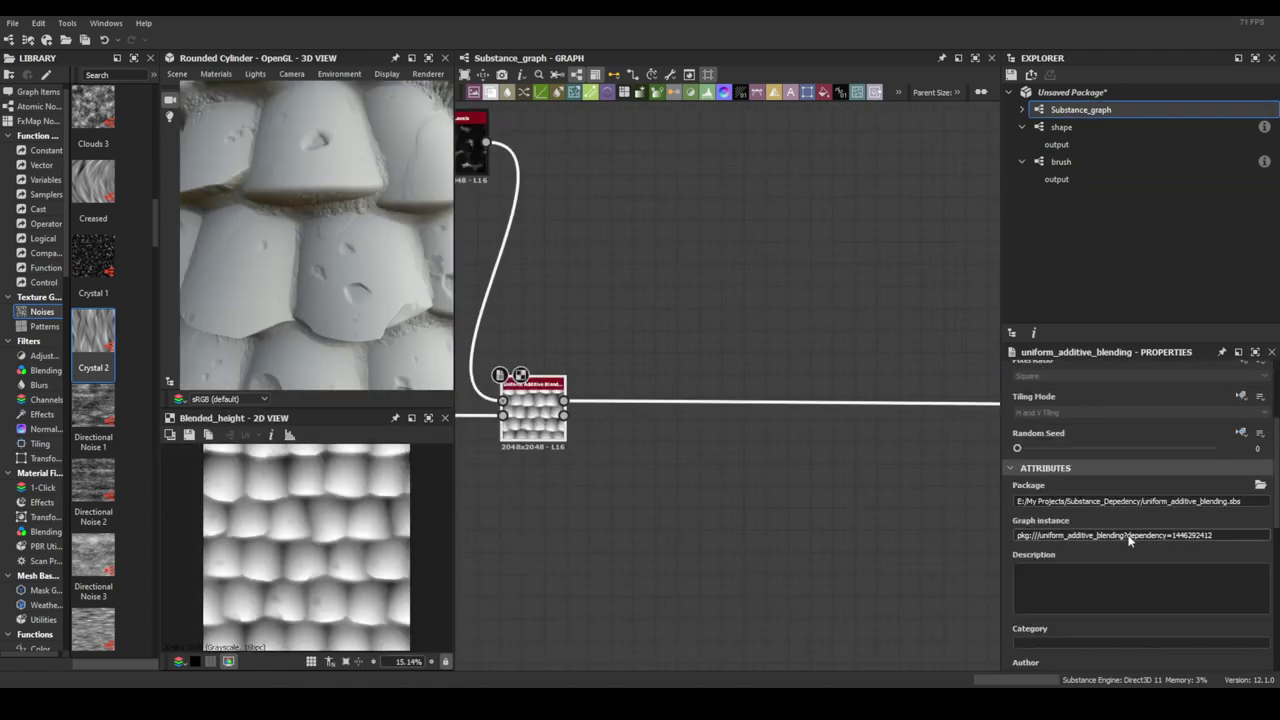
text(0.15)
key(Return)
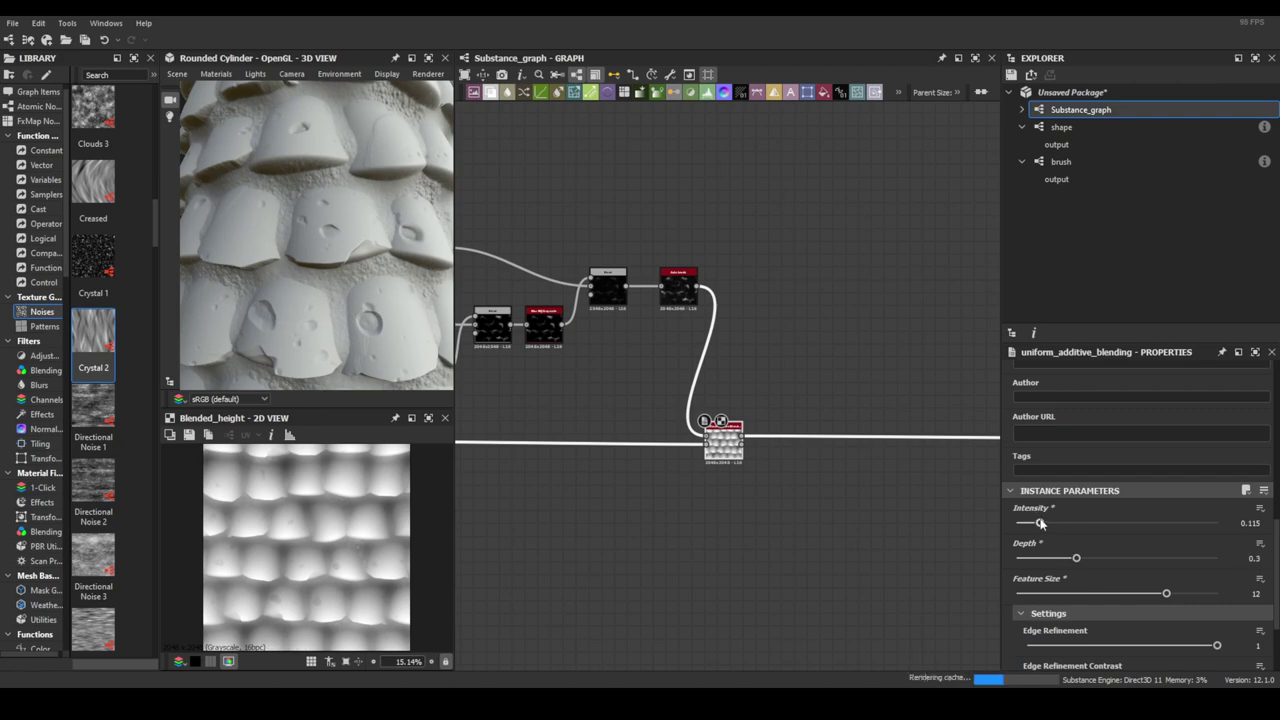
Reduce the Uniform Additive Blending depth to 0.77 for shallower grout.
click(730, 448)
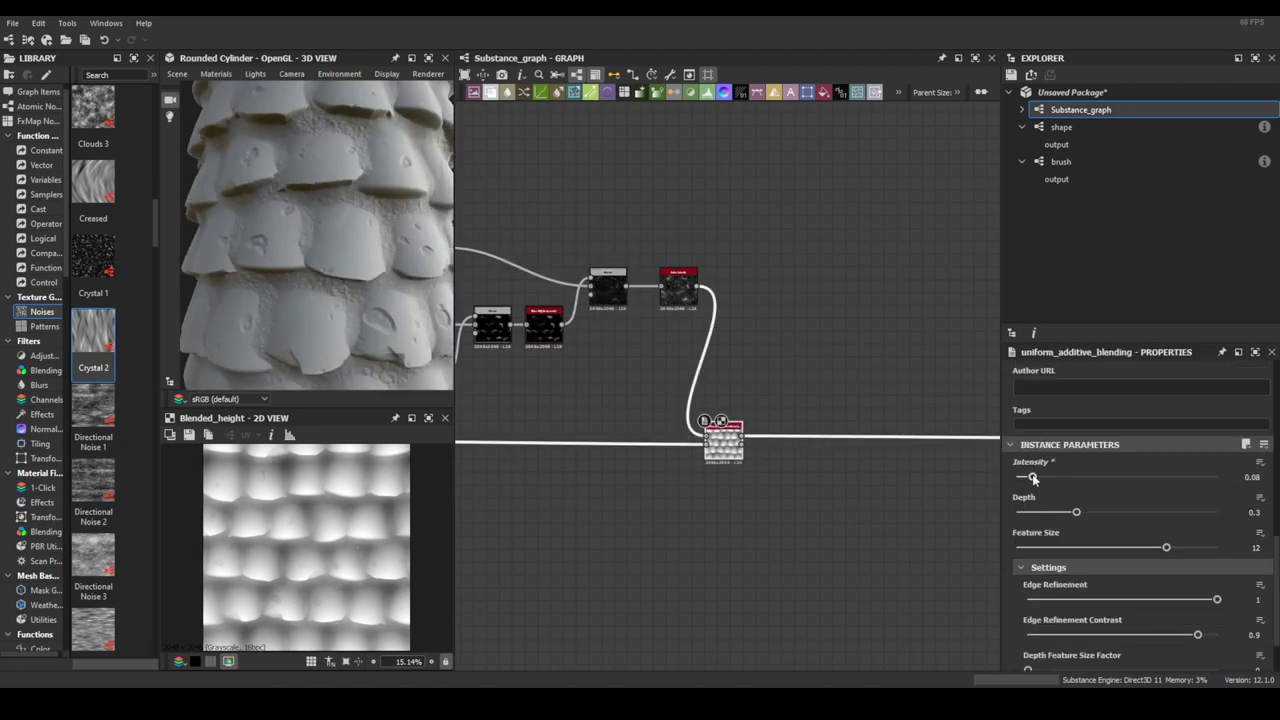
drag(1217, 512, 1172, 512)
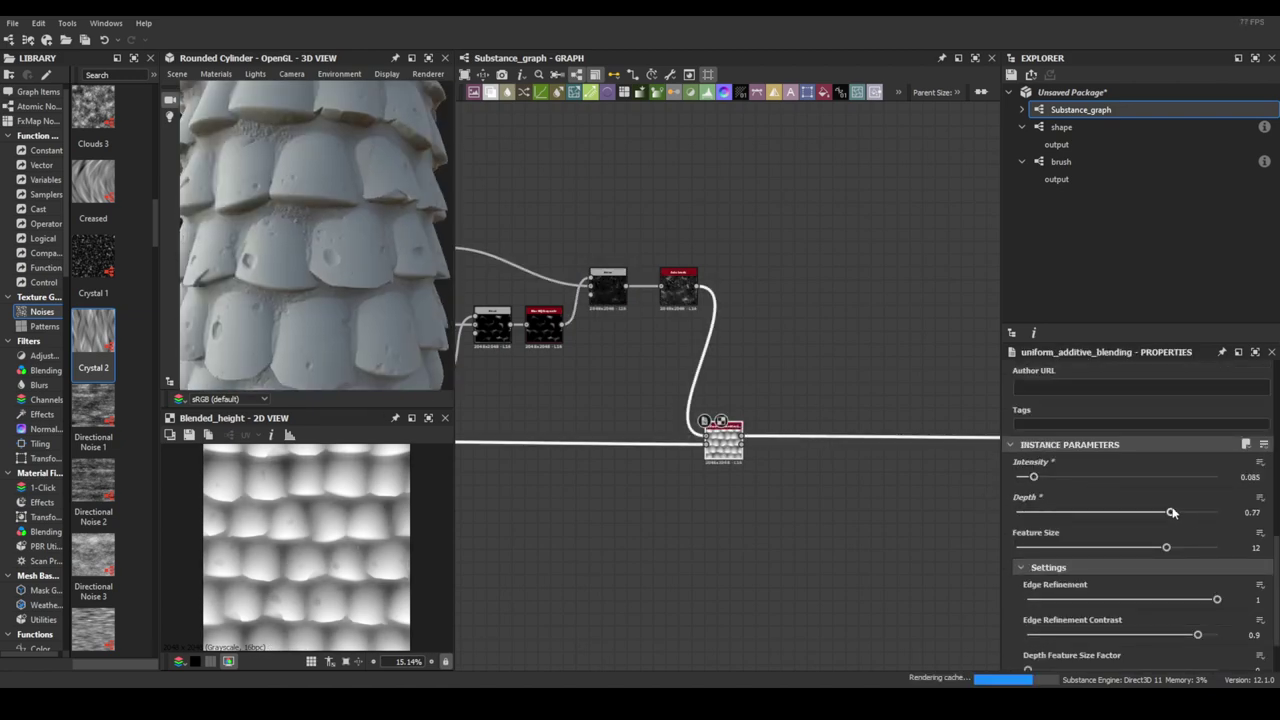
key(space)
Chain a Shape through Transformation 2D into Mirror Grayscale, offset by -0.05.
click(637, 383)
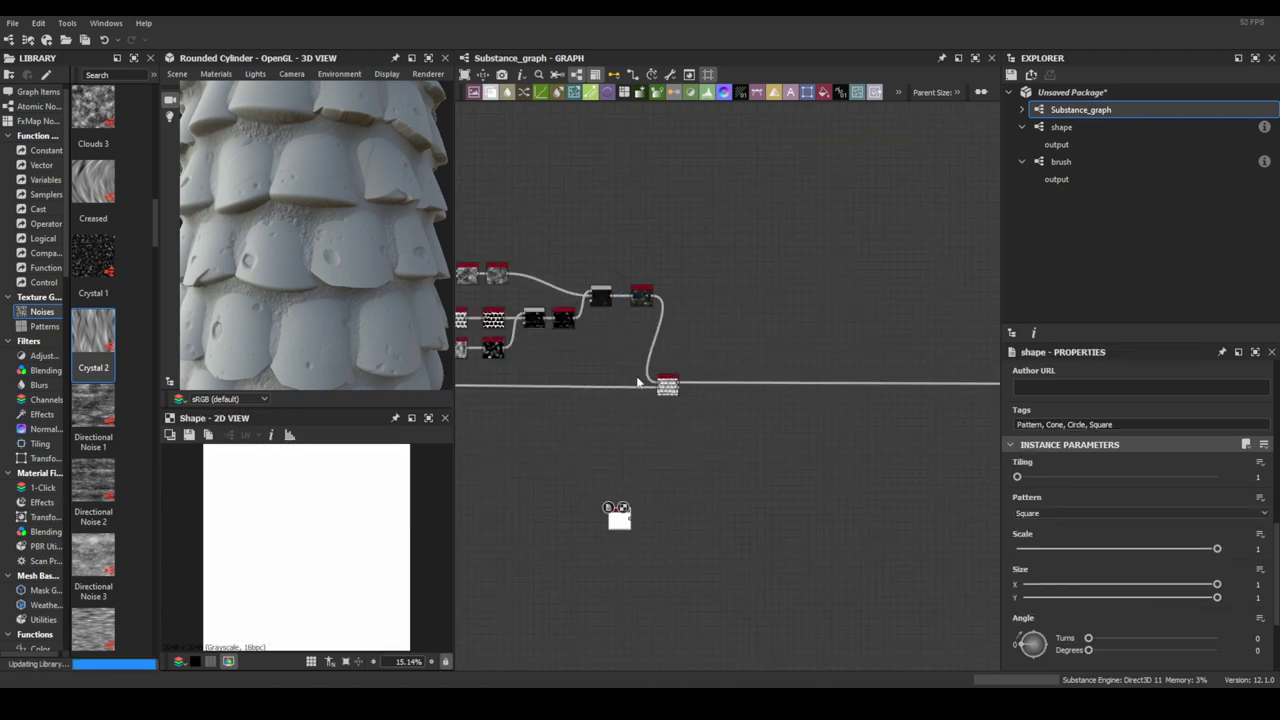
key(space)
text(tr)
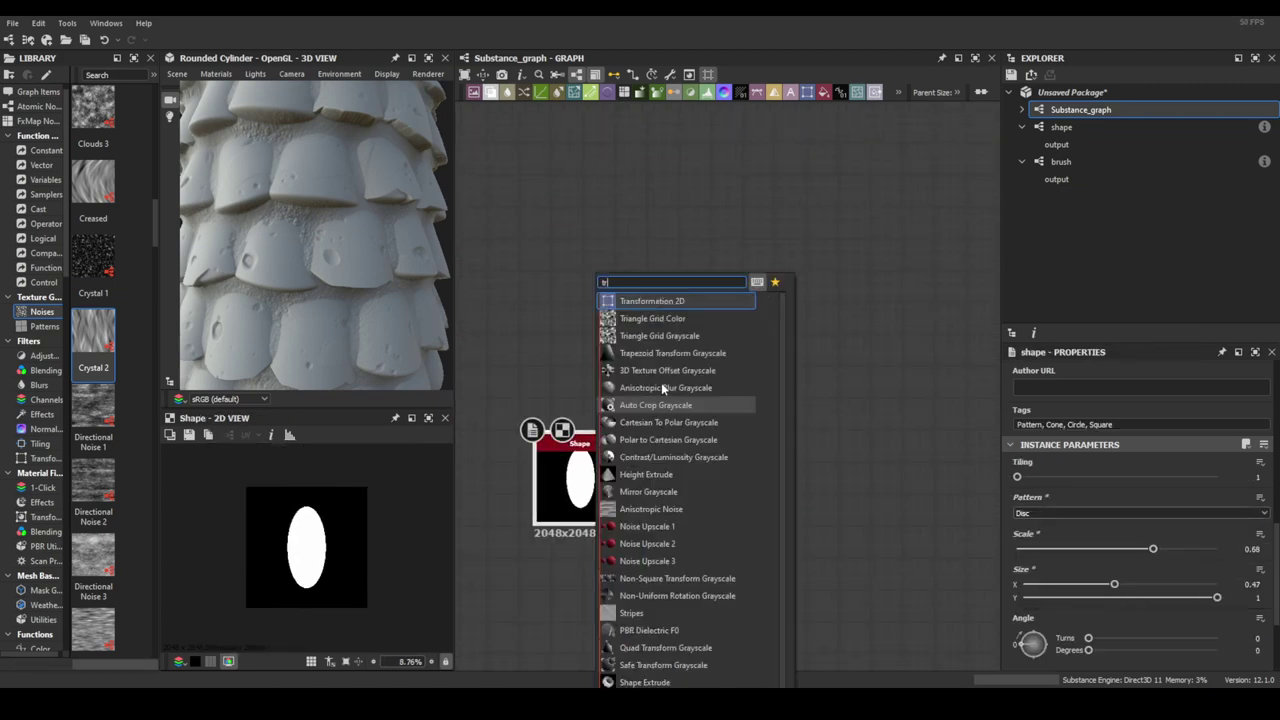
click(665, 400)
key(space)
click(710, 375)
drag(1120, 462, 1108, 463)
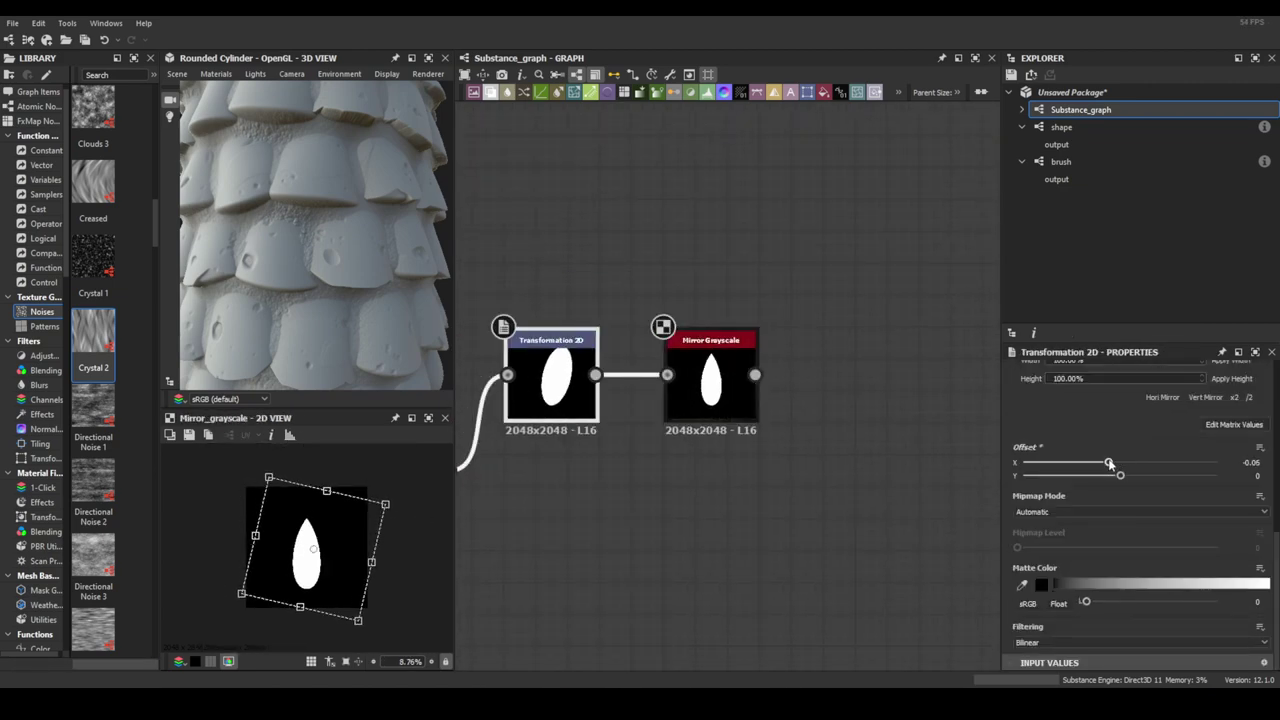
Blur the mirrored shape with Blur HQ and blend it with a Gradient Linear 2.
key(space)
click(680, 291)
text(1)
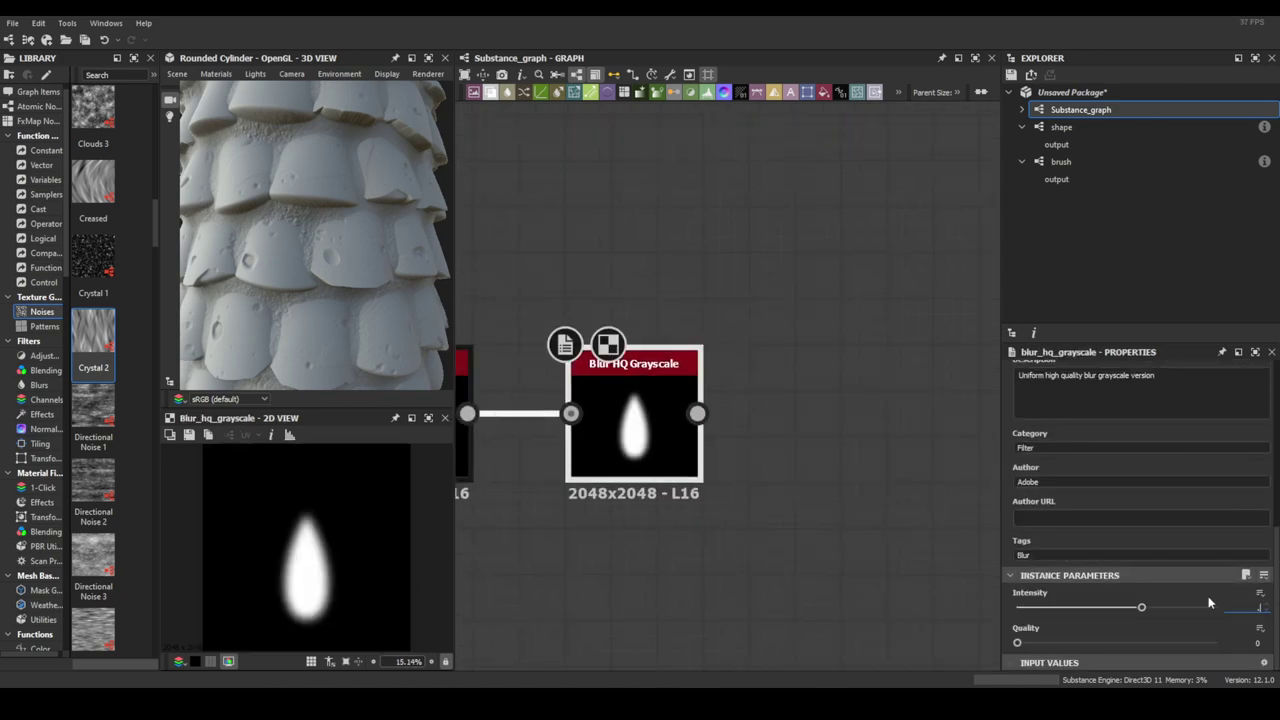
key(space)
text(gr)
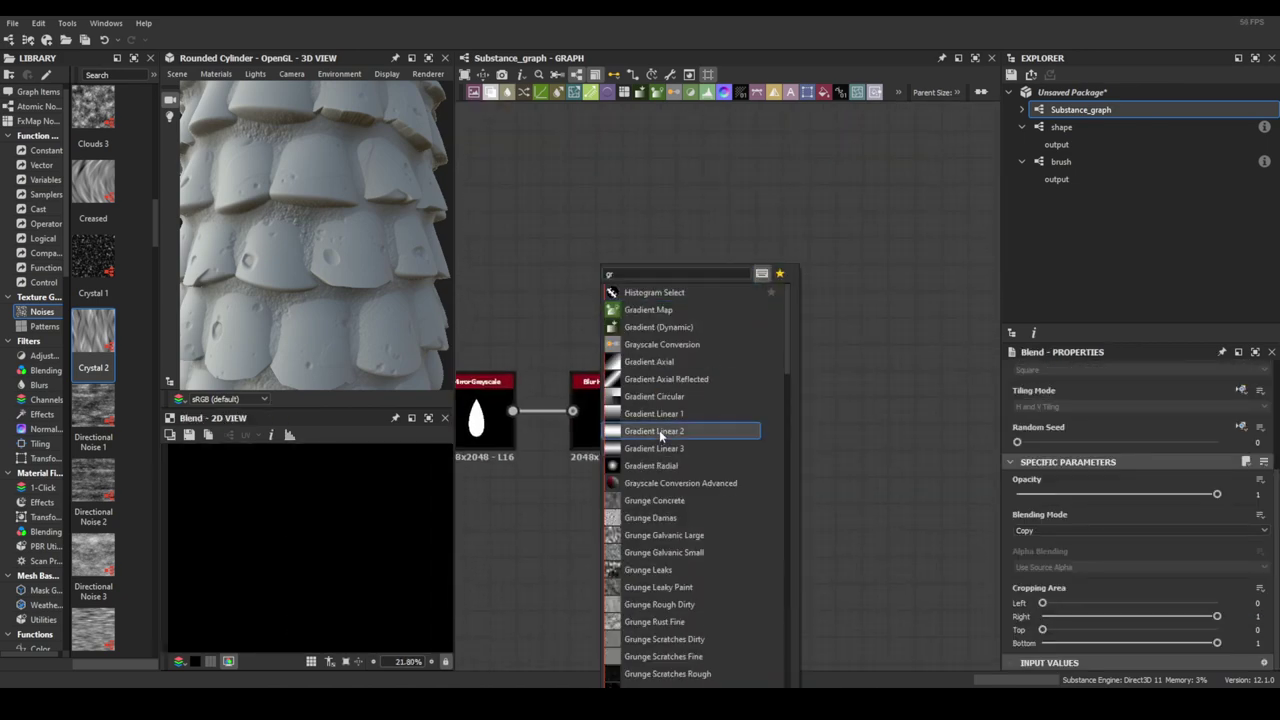
click(659, 430)
drag(646, 278, 705, 392)
click(608, 285)
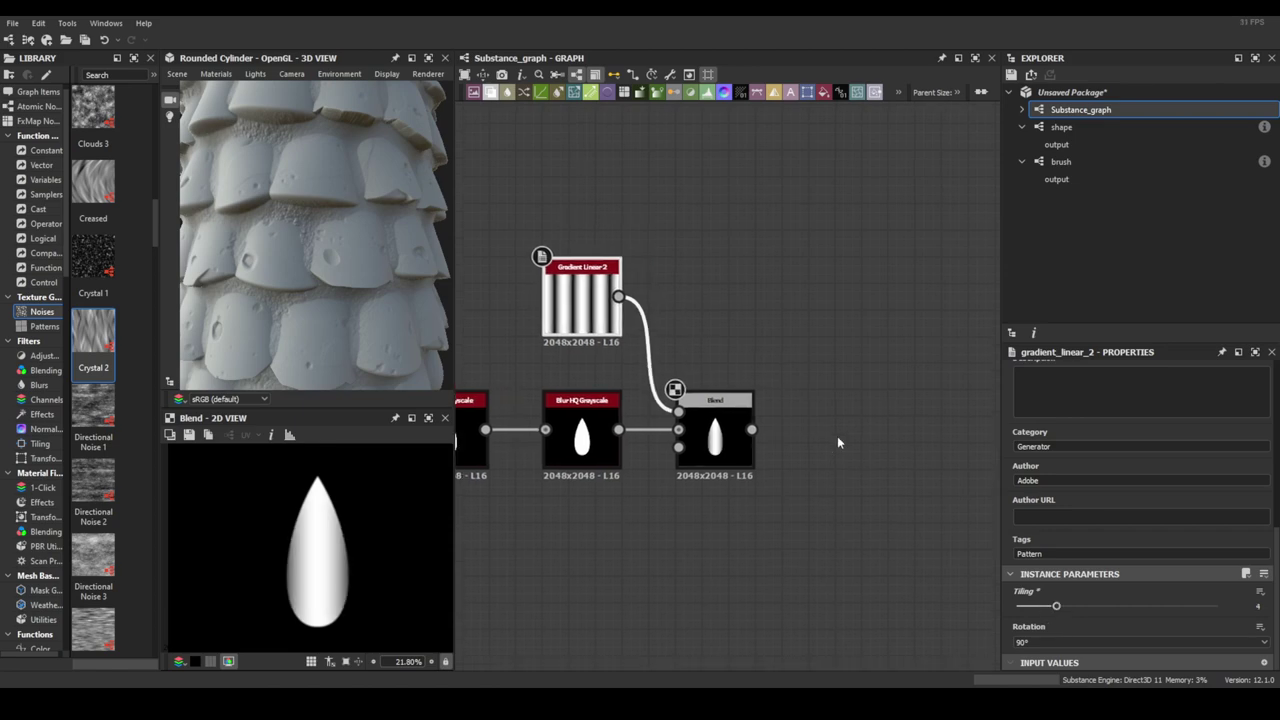
Splatter the petal into a clump with radius 0.34, random ring rotation, and shape scale 4.
key(space)
click(700, 300)
drag(1120, 549, 1153, 549)
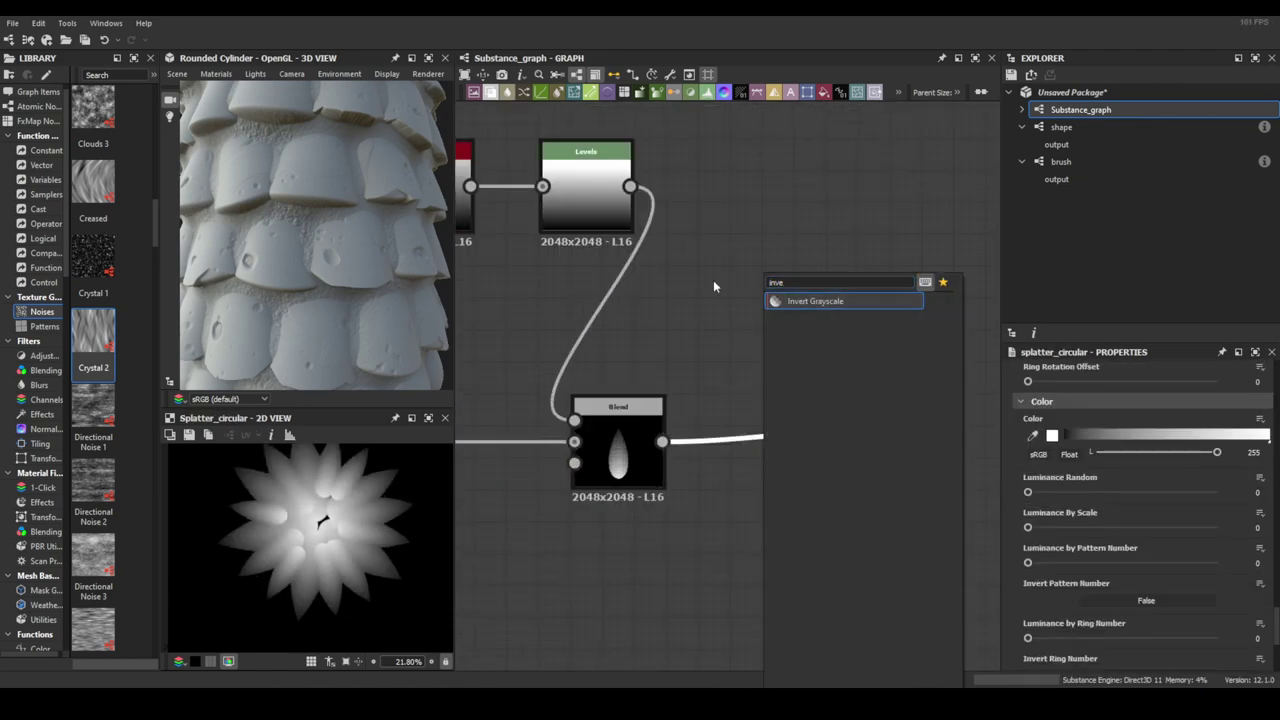
drag(1064, 453, 1035, 453)
scroll(349, 558, up, 3)
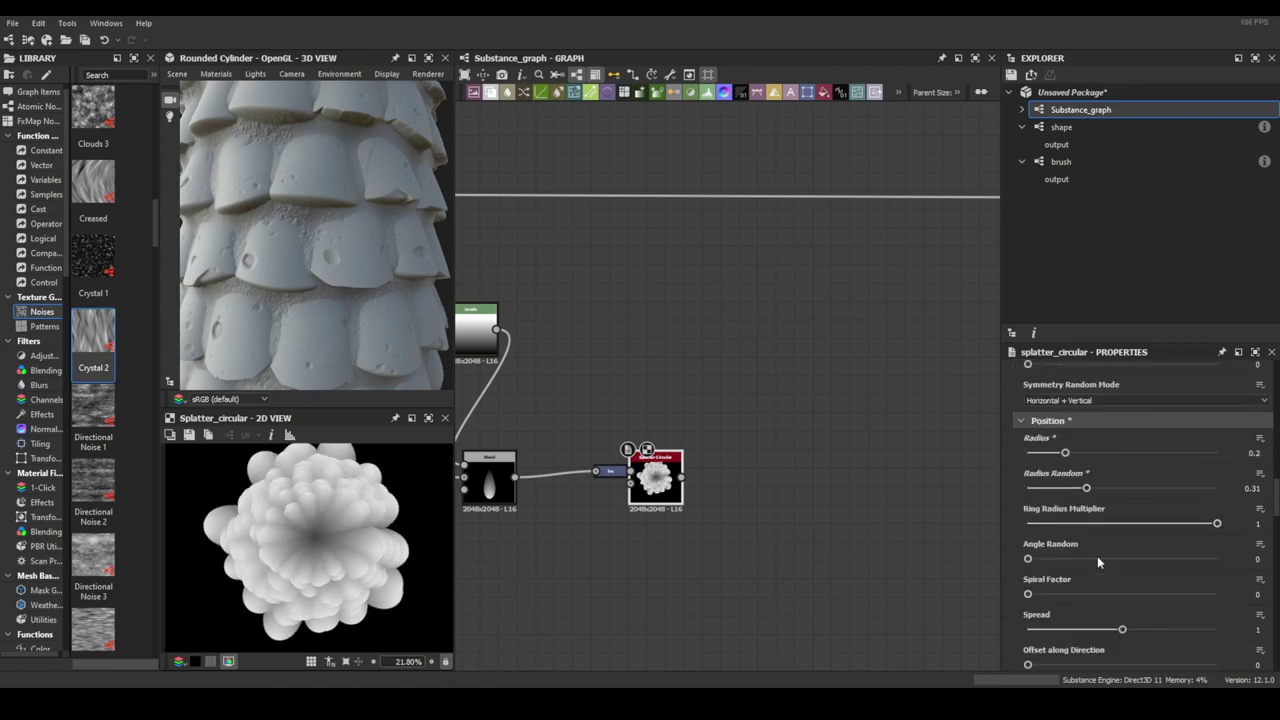
drag(1033, 648, 1063, 648)
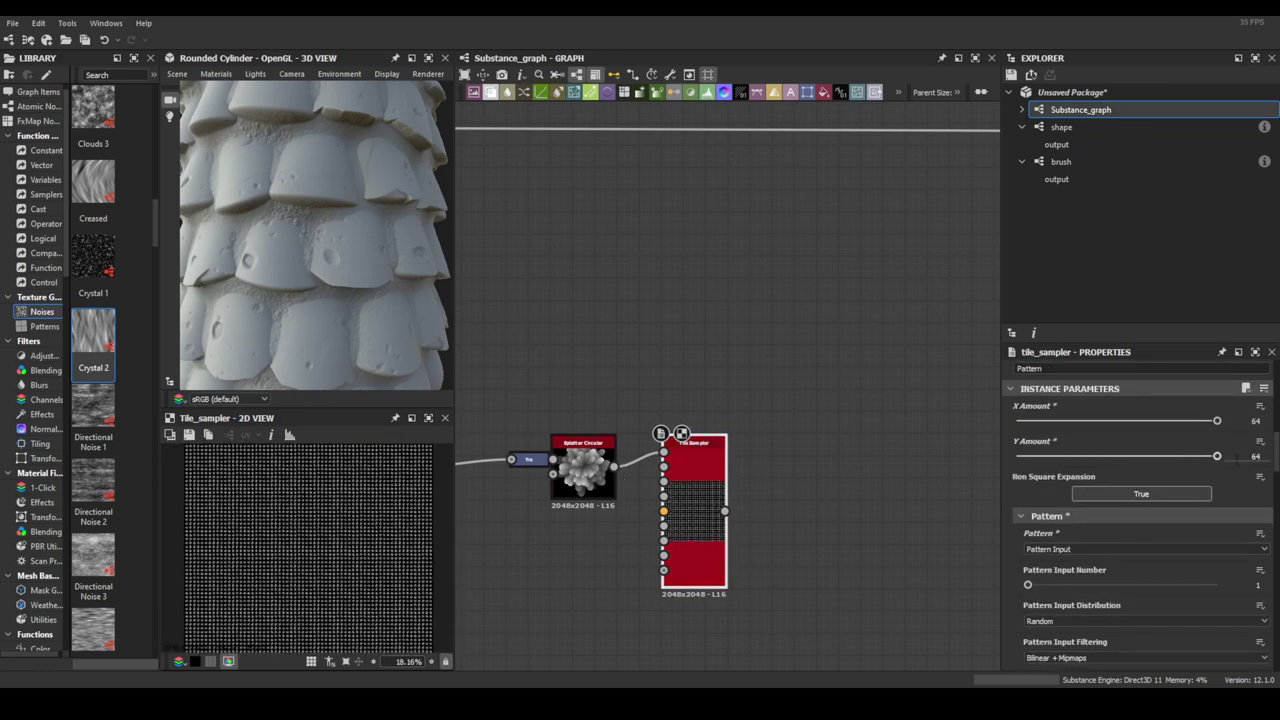
scroll(1200, 500, down, 10)
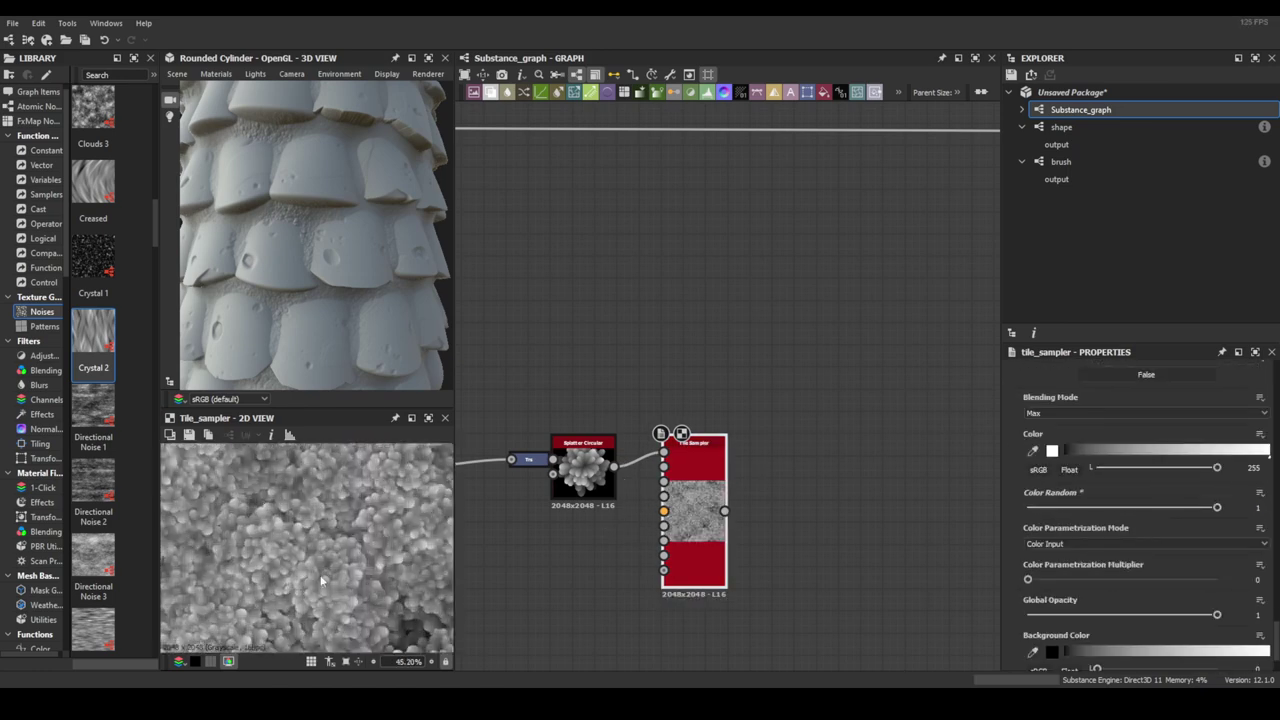
click(1103, 467)
Preview the blended height result of the tiles in the 2D view.
scroll(641, 533, up, 5)
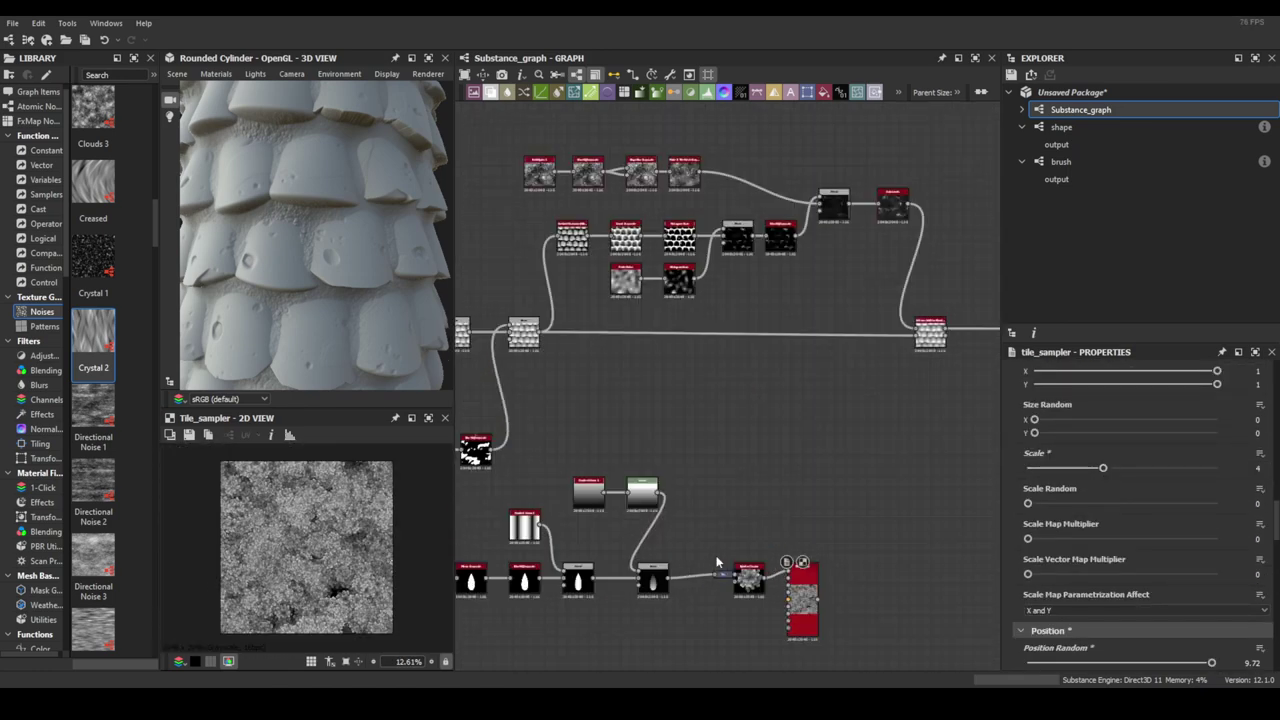
scroll(1171, 557, down, 3)
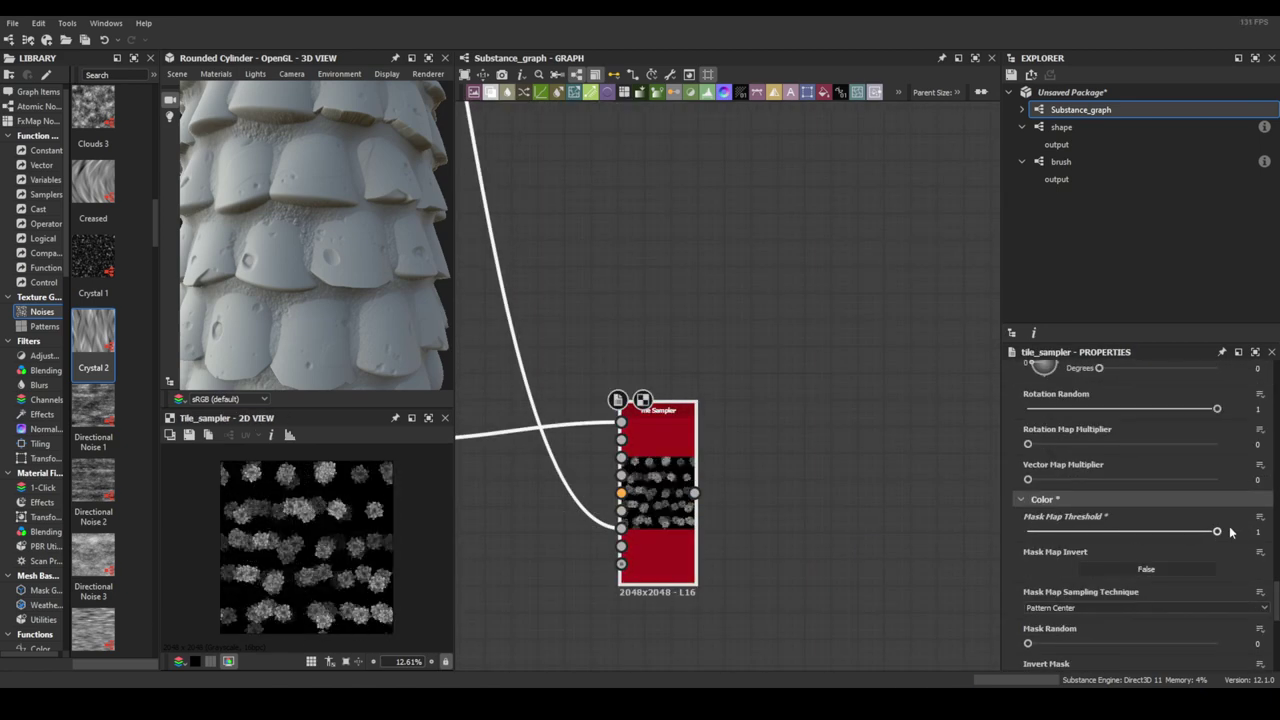
scroll(715, 475, down, 5)
scroll(607, 421, up, 1)
double_click(607, 421)
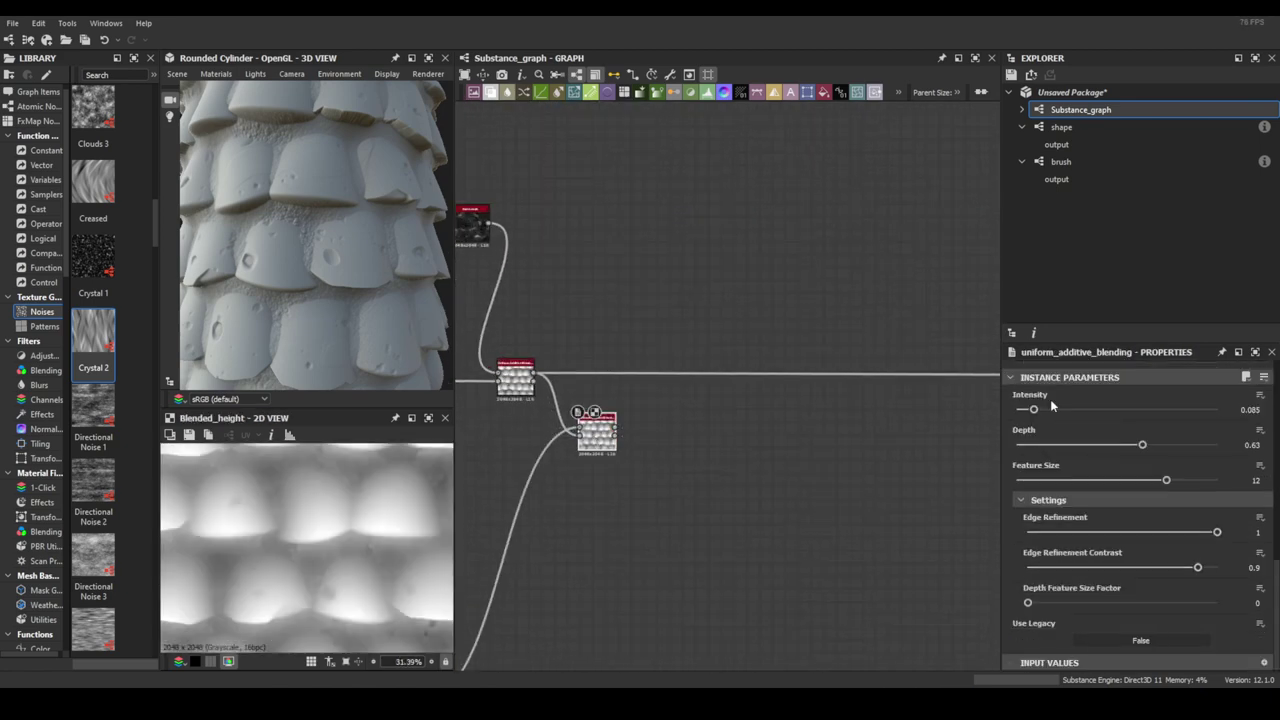
scroll(872, 437, up, 5)
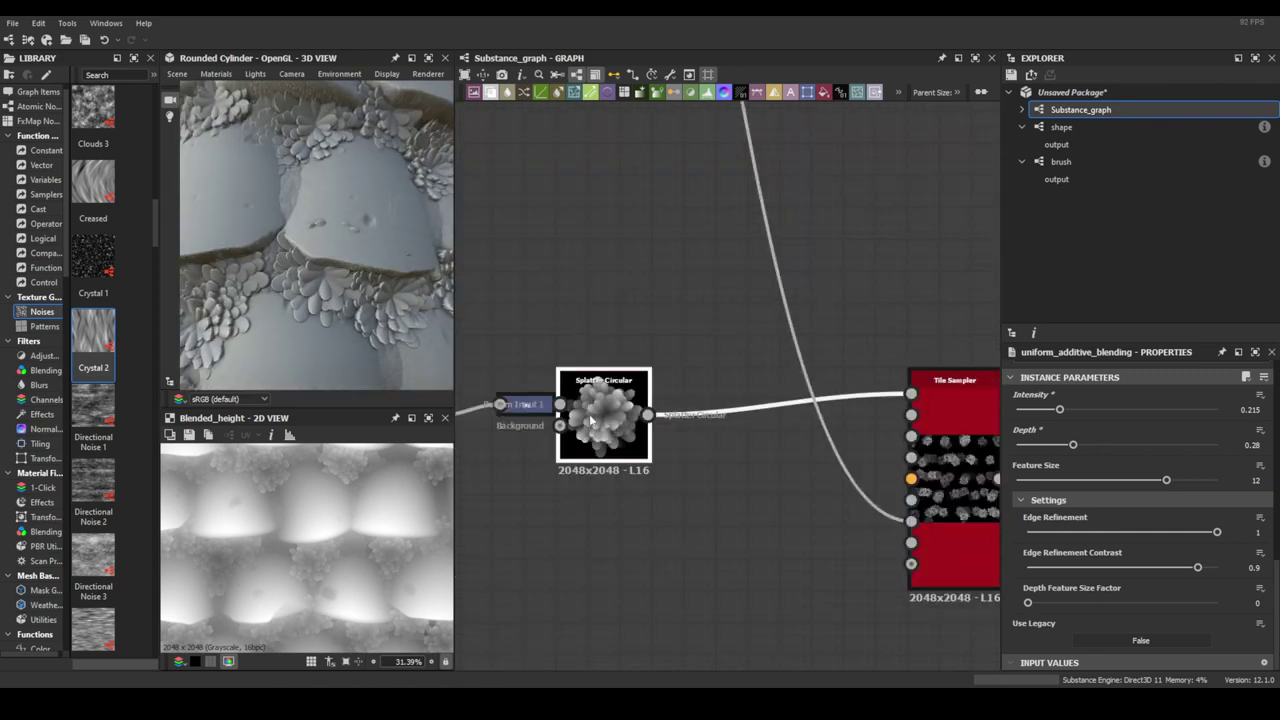
double_click(586, 414)
Add a Shape node and lower the height blend intensity to 0.125.
key(space)
text(sh)
click(588, 336)
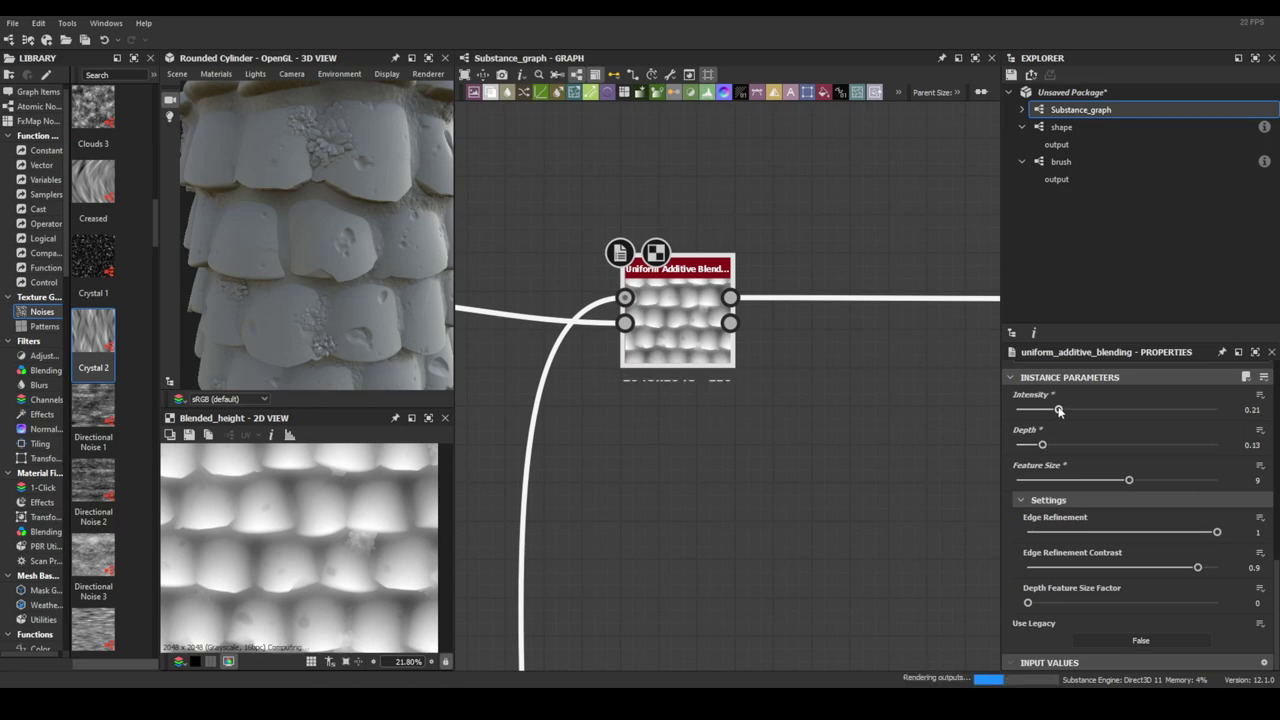
drag(1059, 410, 1041, 410)
scroll(327, 272, down, 4)
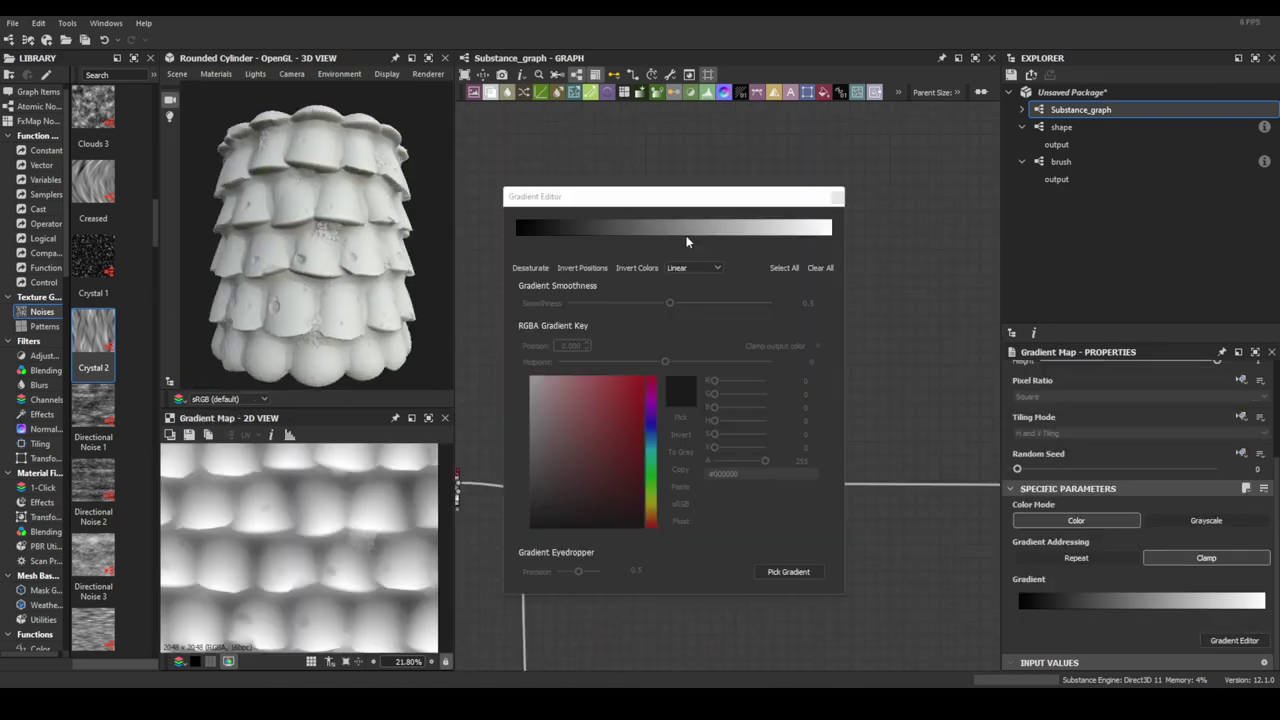
Set the Gradient Map keys to brown, orange and yellow clay tones.
click(684, 236)
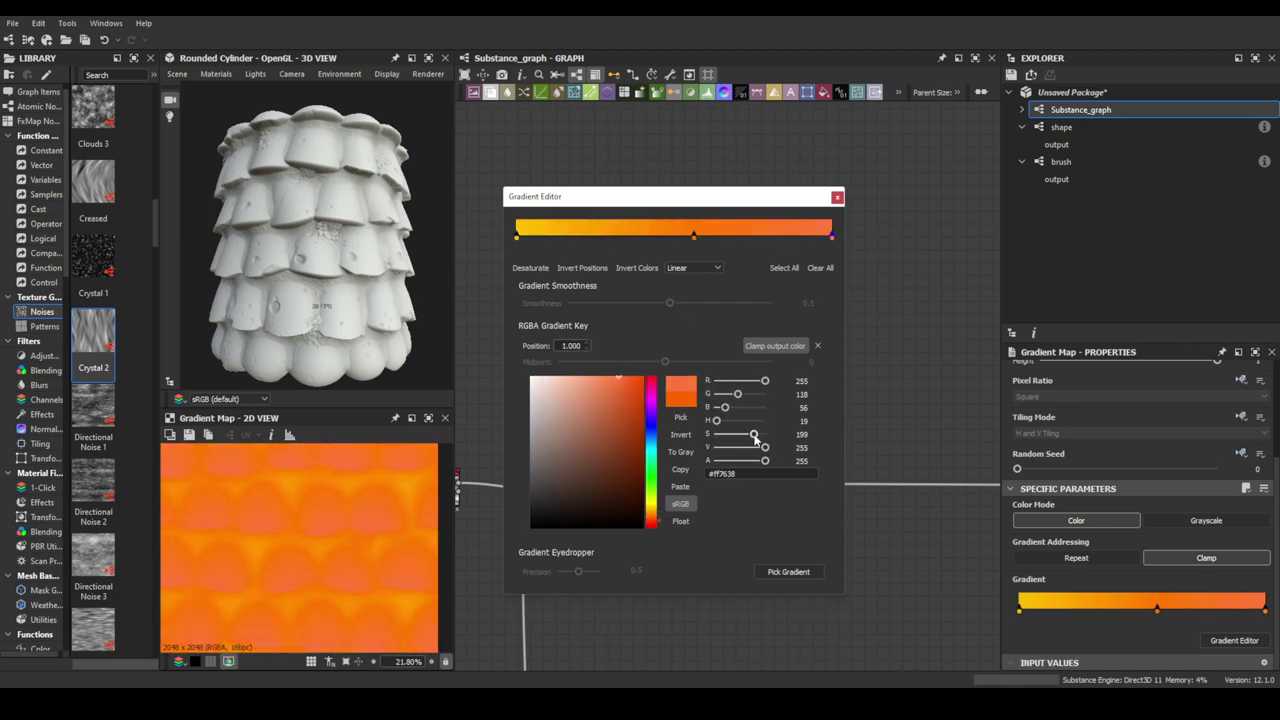
click(517, 235)
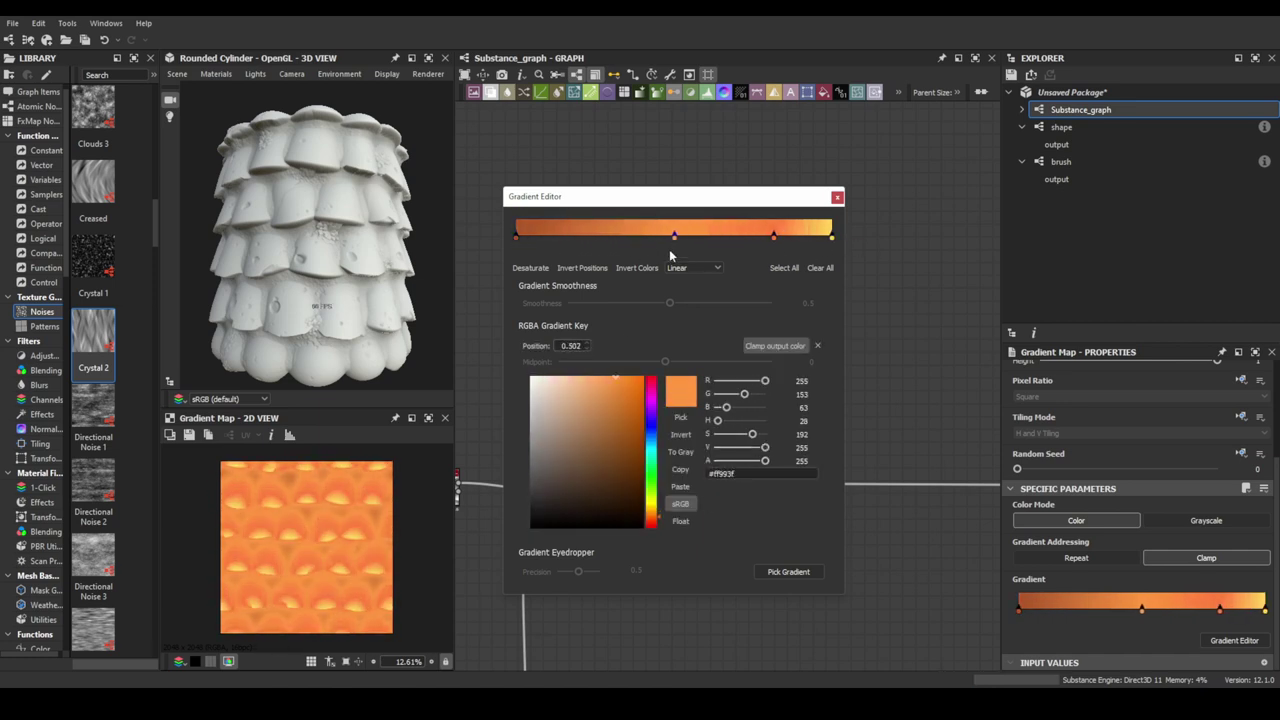
drag(674, 237, 670, 238)
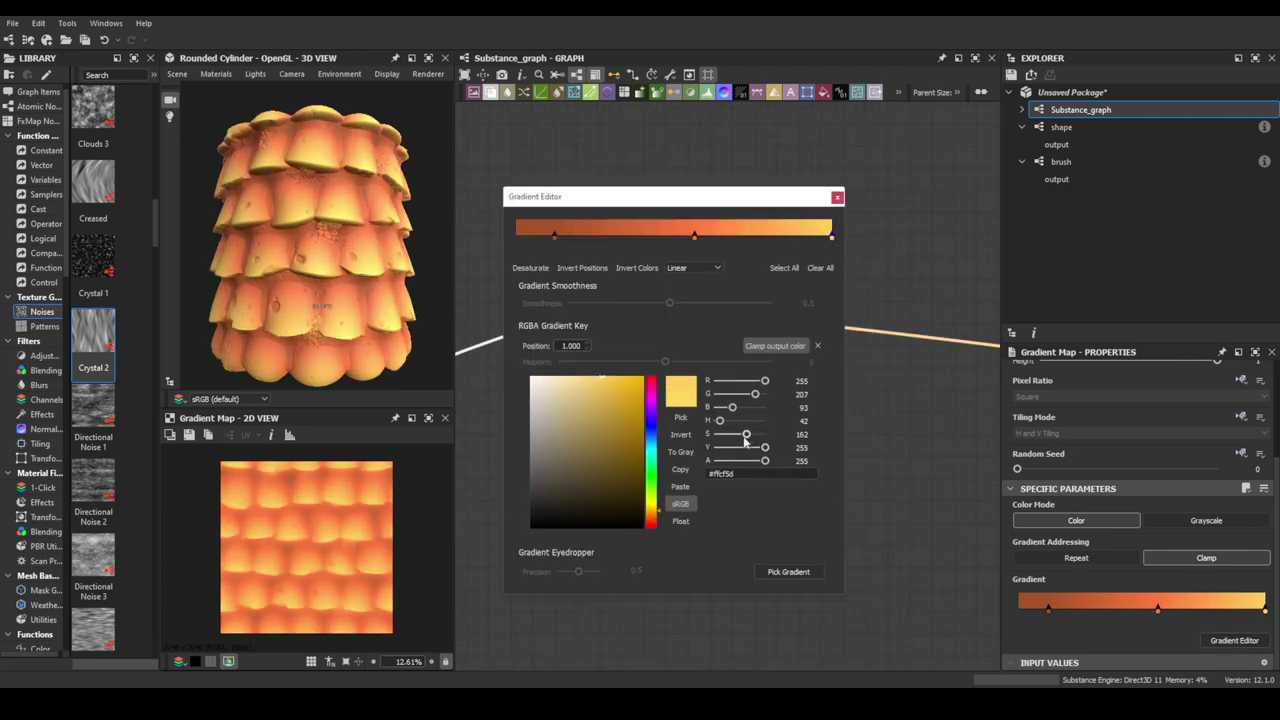
click(694, 236)
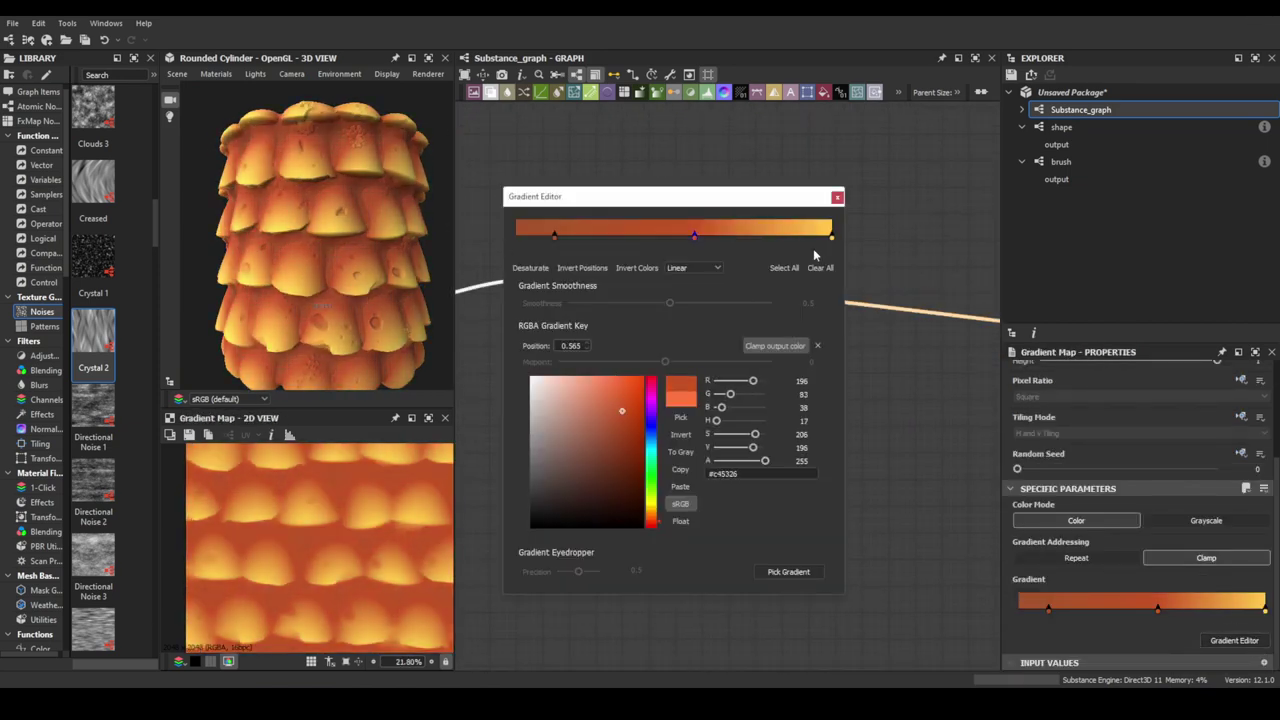
click(838, 199)
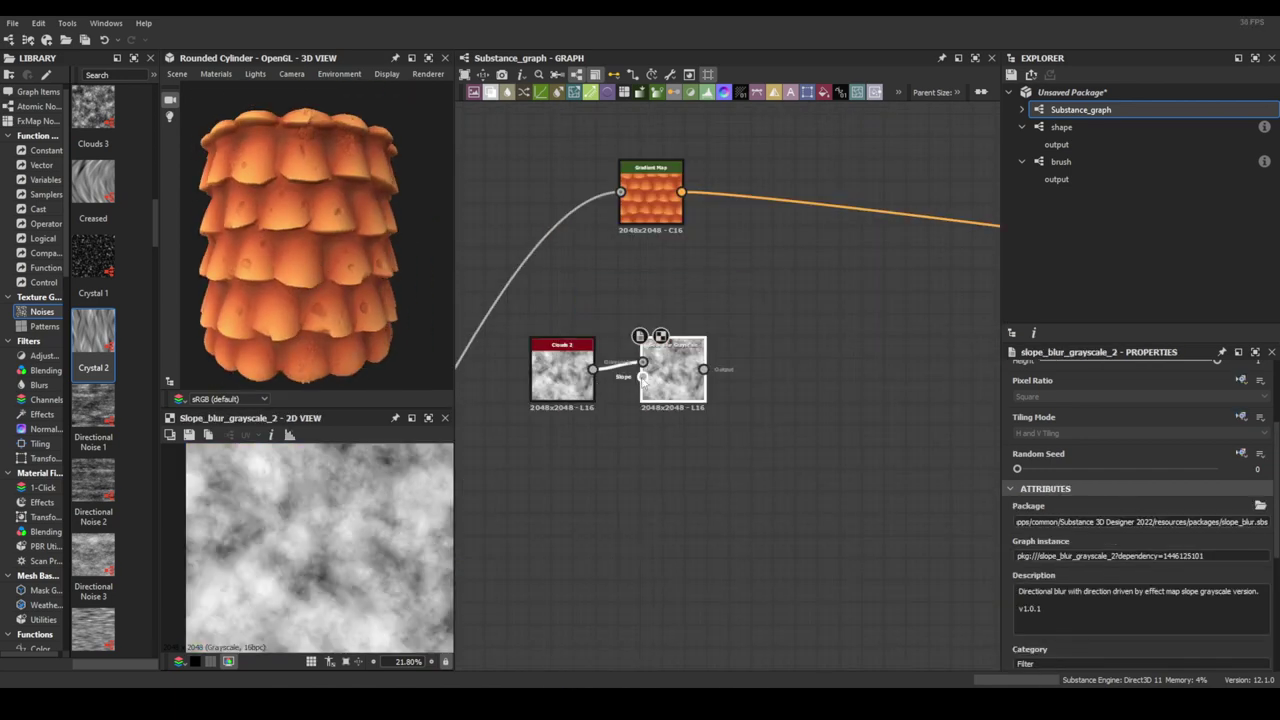
Wire Clouds 2 into both Slope Blur Grayscale inputs and adjust a slider.
drag(643, 378, 594, 369)
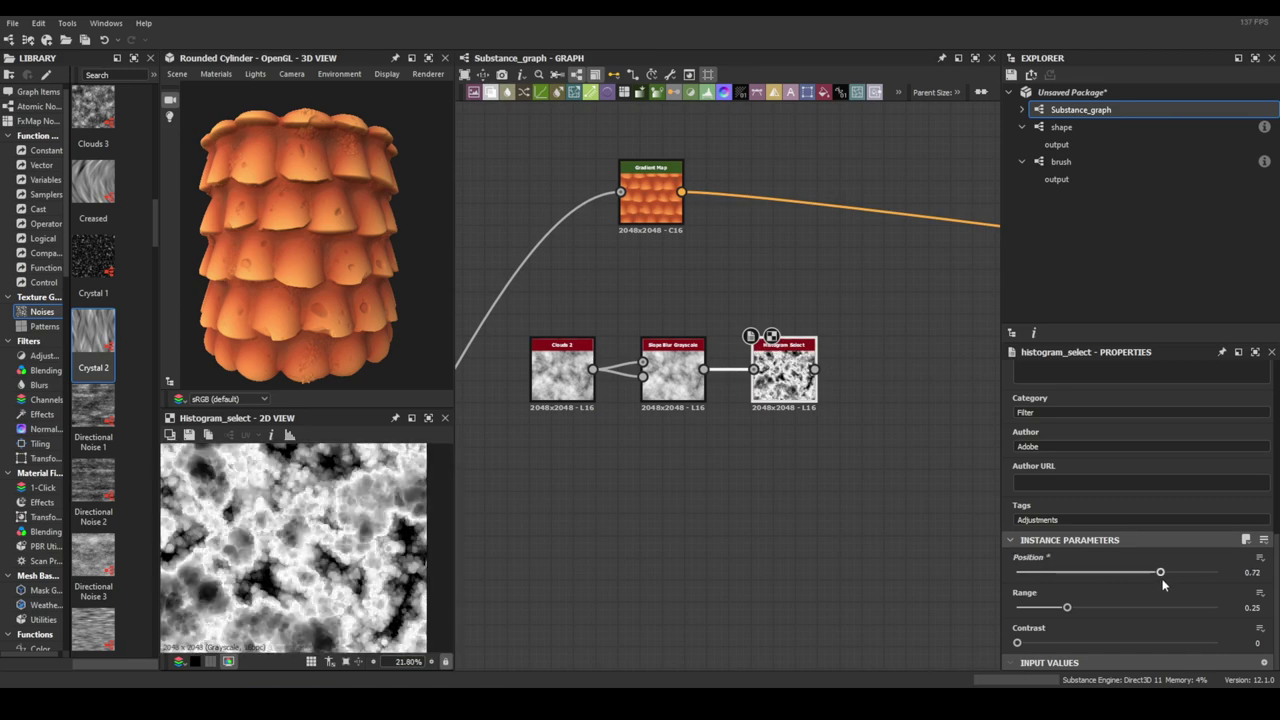
drag(1150, 573, 1114, 572)
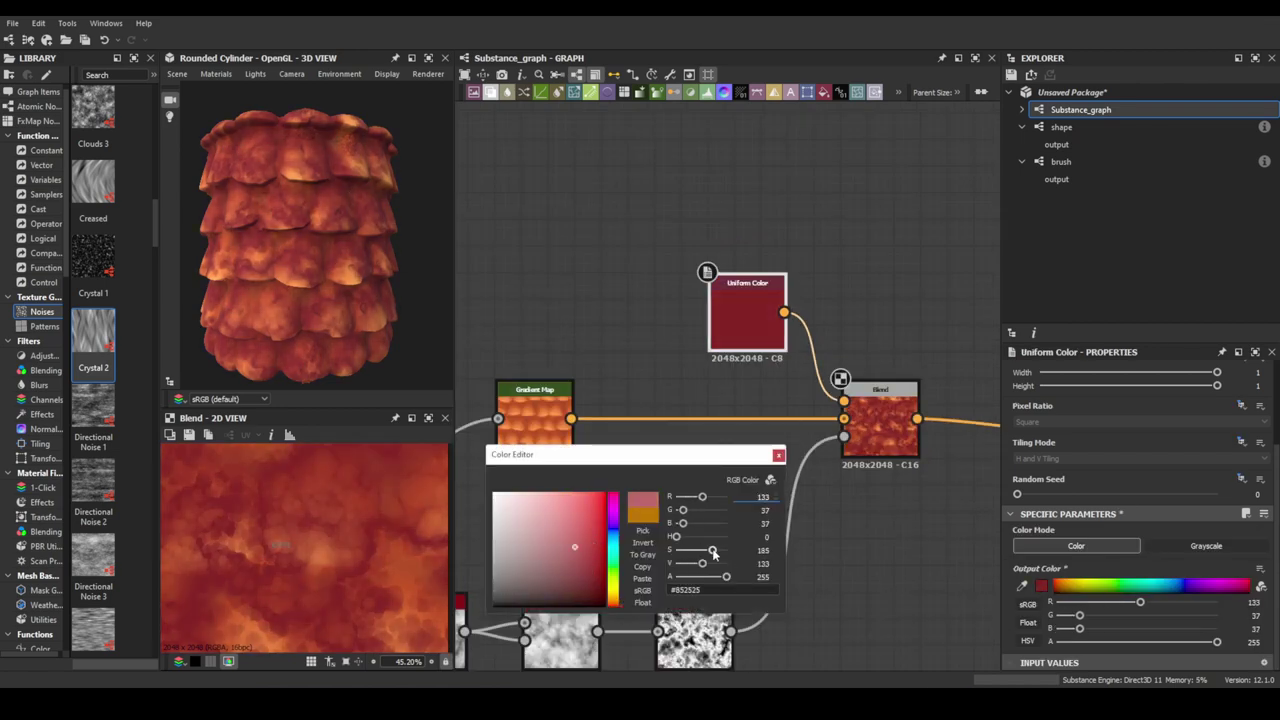
scroll(283, 288, up, 5)
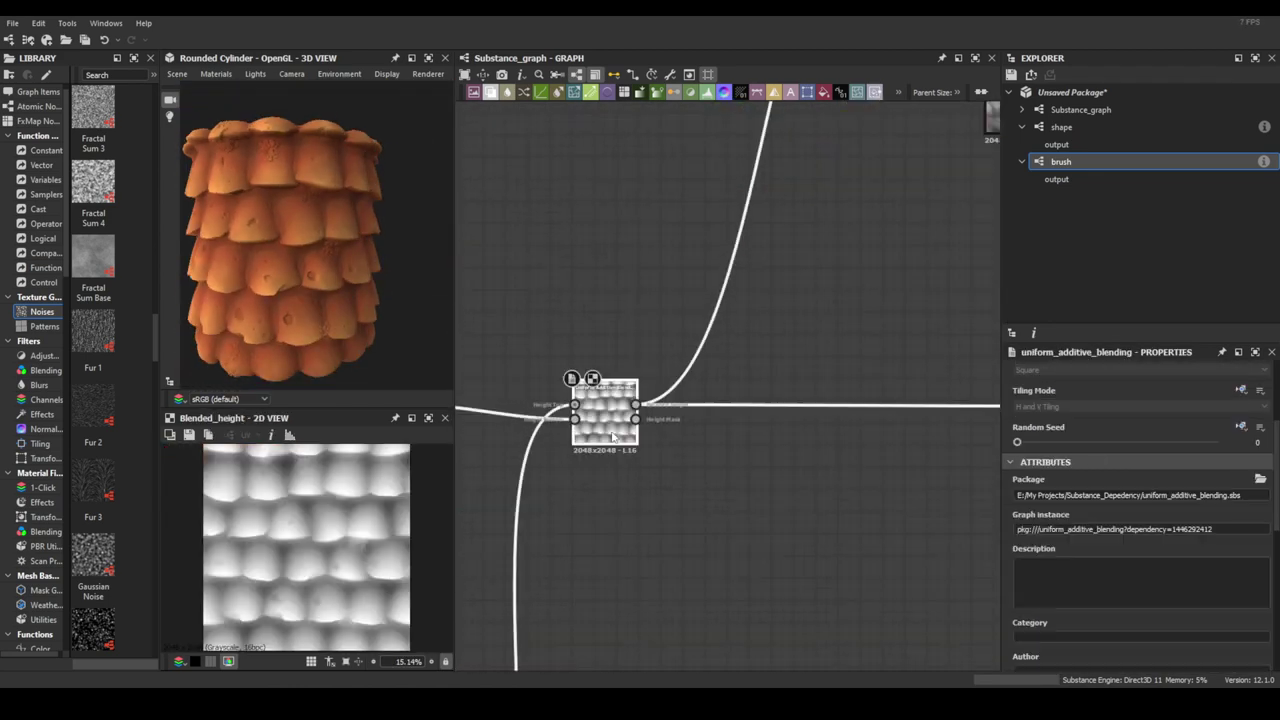
Add Curvature Smooth, Histogram Scan and Height to Normal World Units nodes.
scroll(726, 435, up, 5)
key(space)
text(smo)
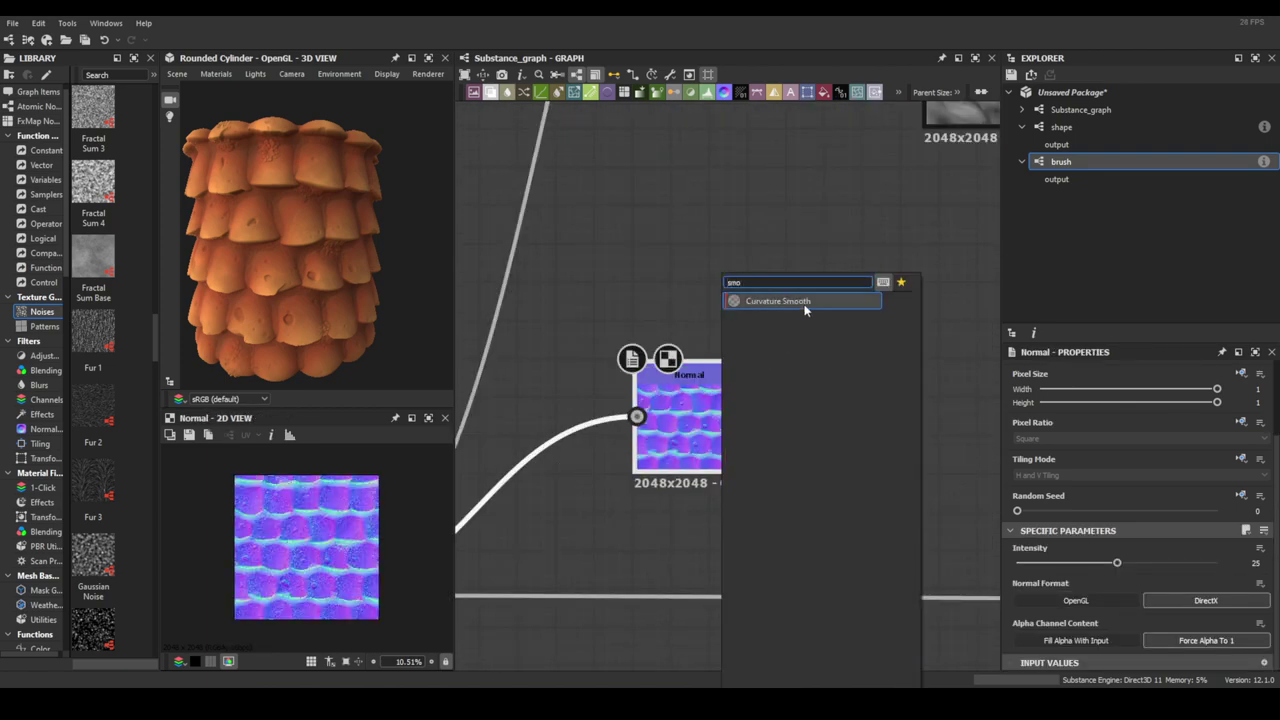
click(805, 301)
key(space)
click(720, 351)
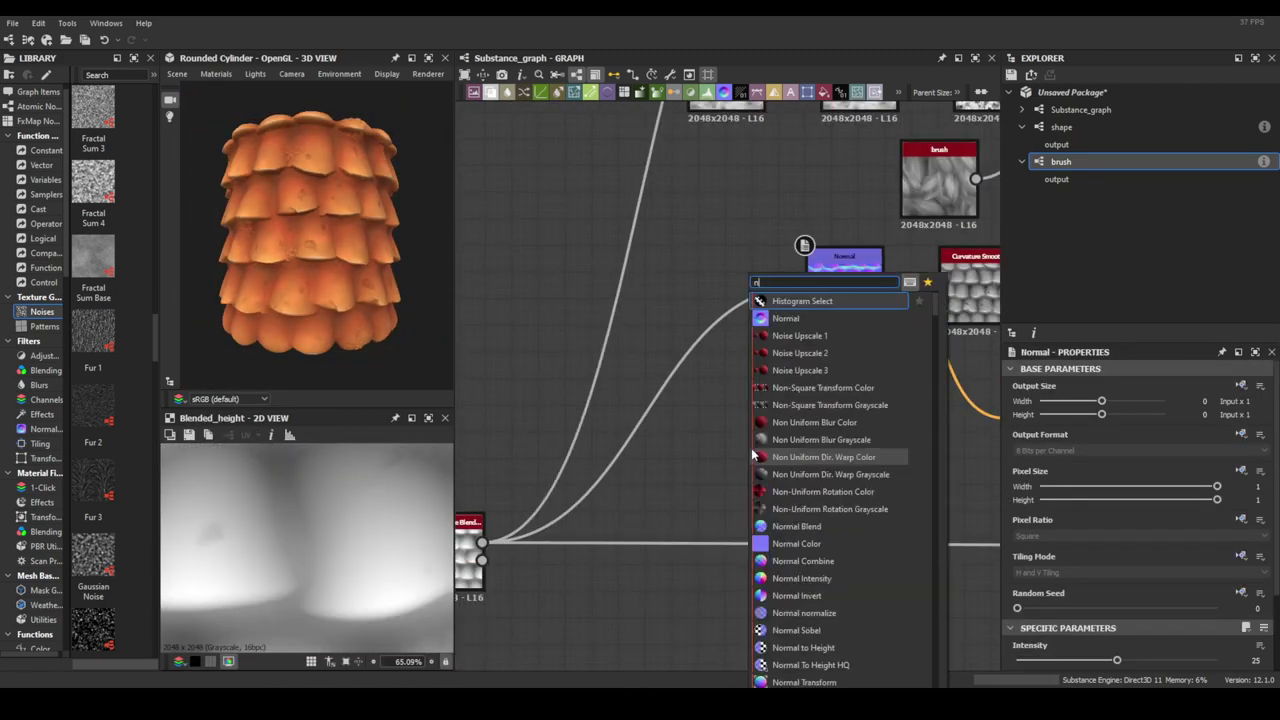
click(857, 561)
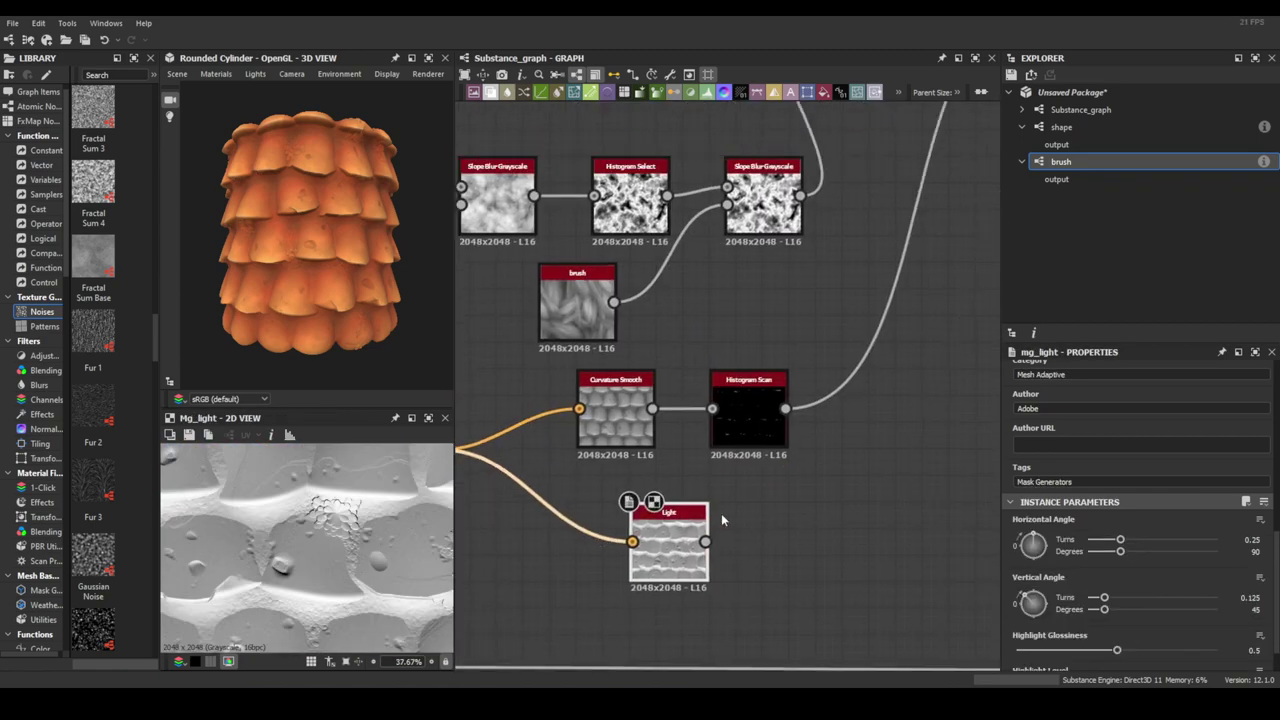
Tilt the Light node to light the tiles, vertical angle about 212°.
scroll(1122, 540, down, 2)
drag(1122, 560, 1177, 555)
drag(1120, 497, 1148, 497)
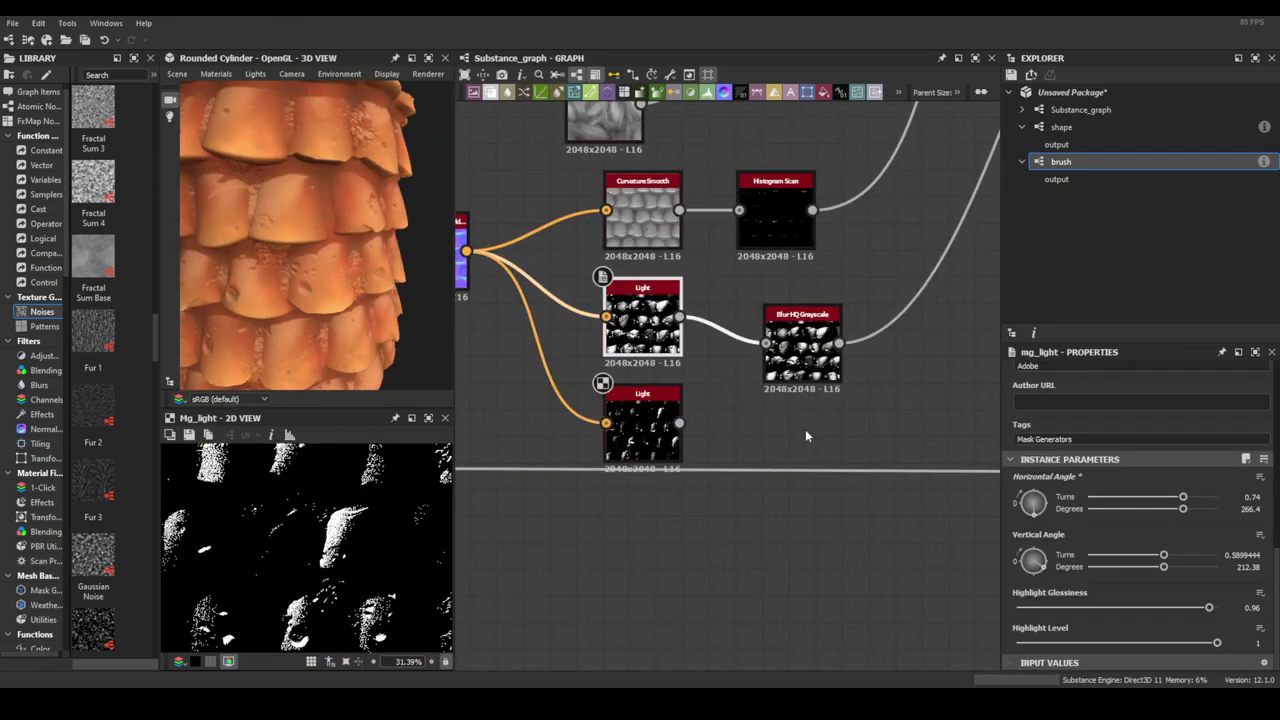
drag(1169, 555, 1163, 555)
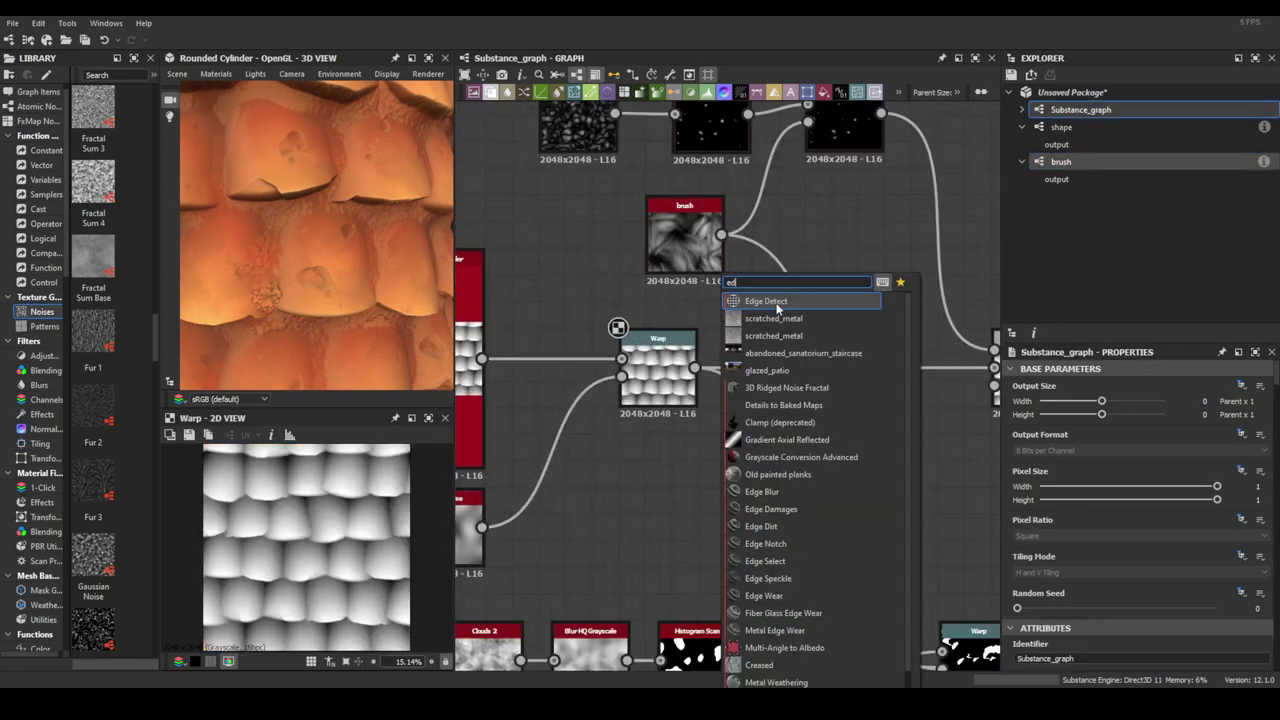
Add an Edge Detect node below the Warp node.
click(776, 302)
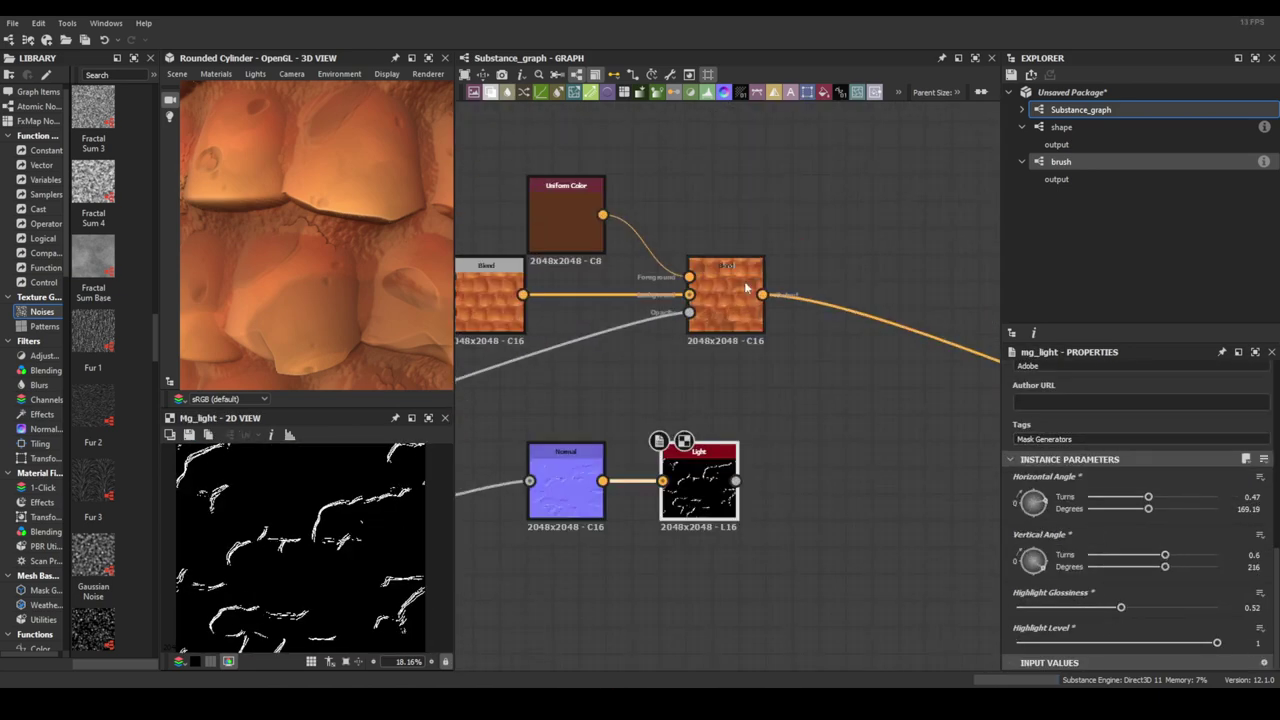
scroll(386, 314, down, 3)
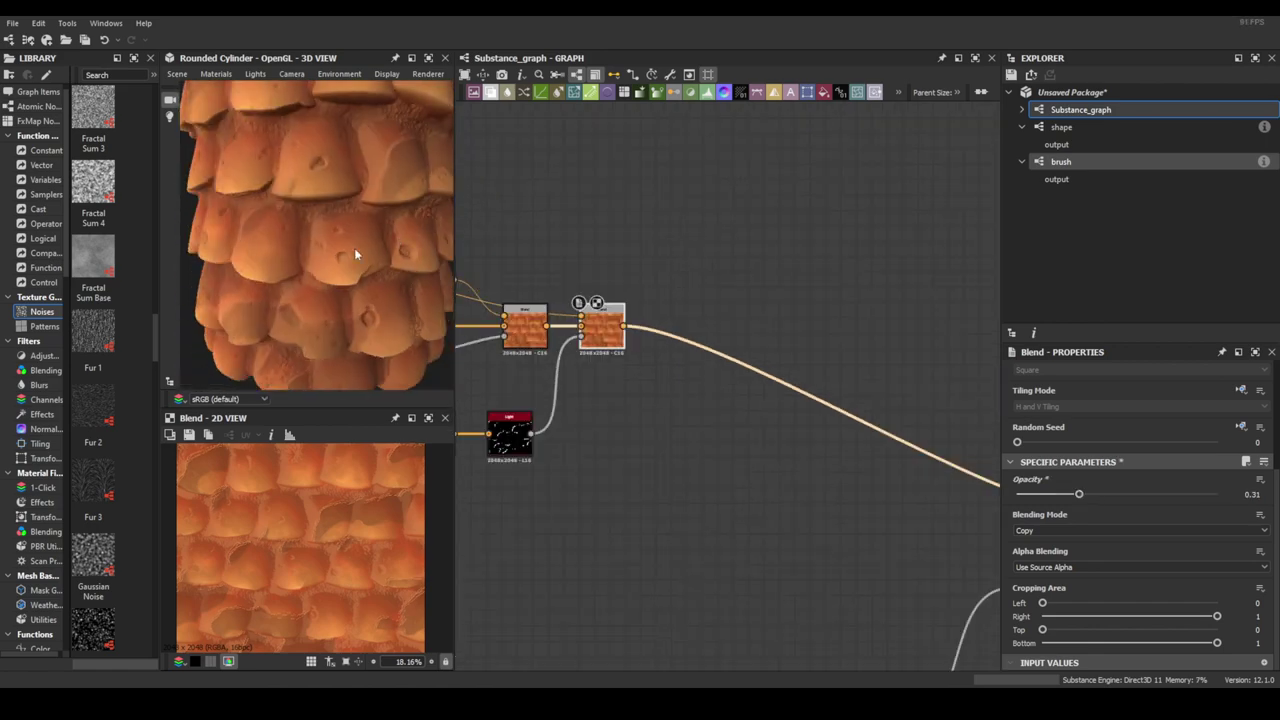
scroll(354, 248, down, 3)
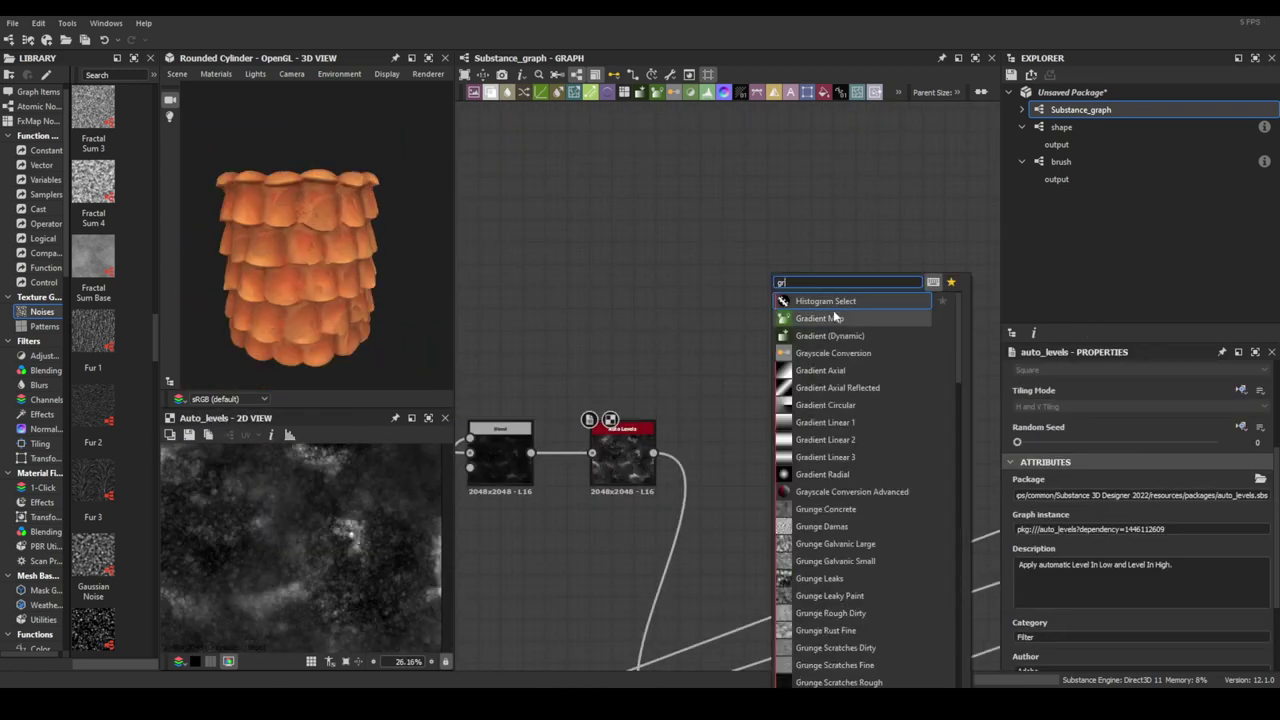
Add a green moss Gradient Map with lime, light and mid-green keys.
click(834, 316)
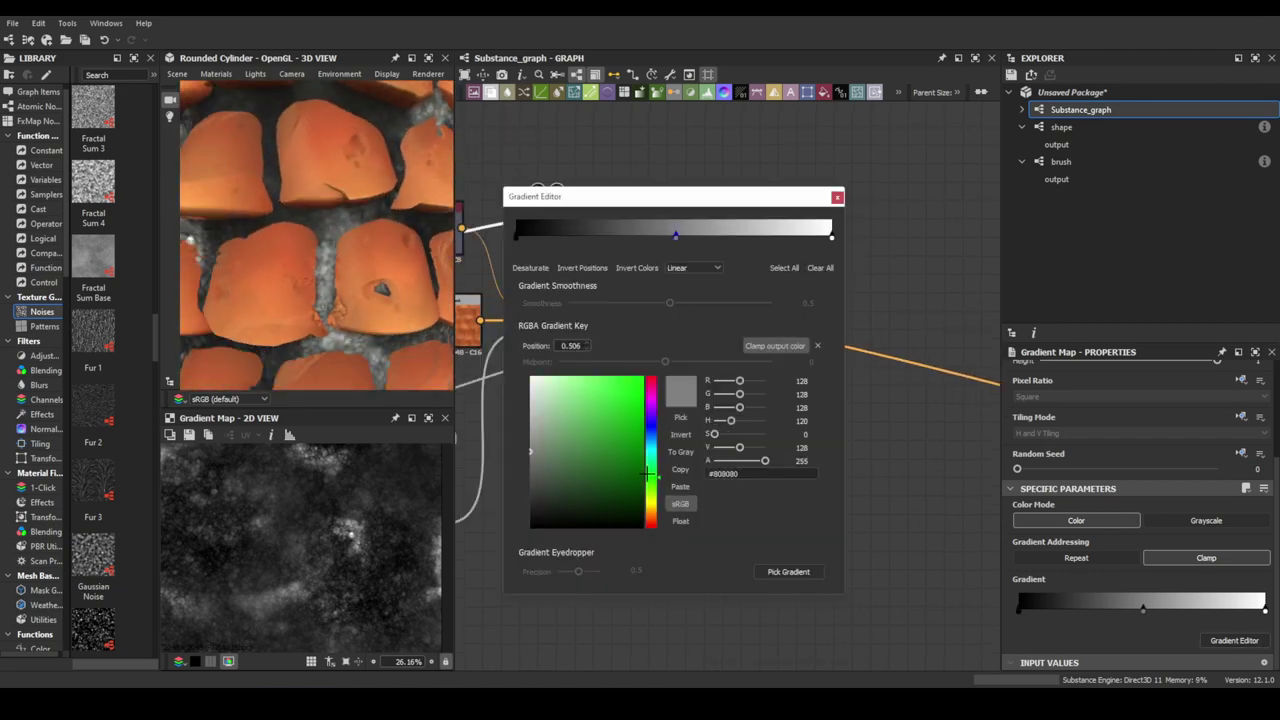
click(648, 474)
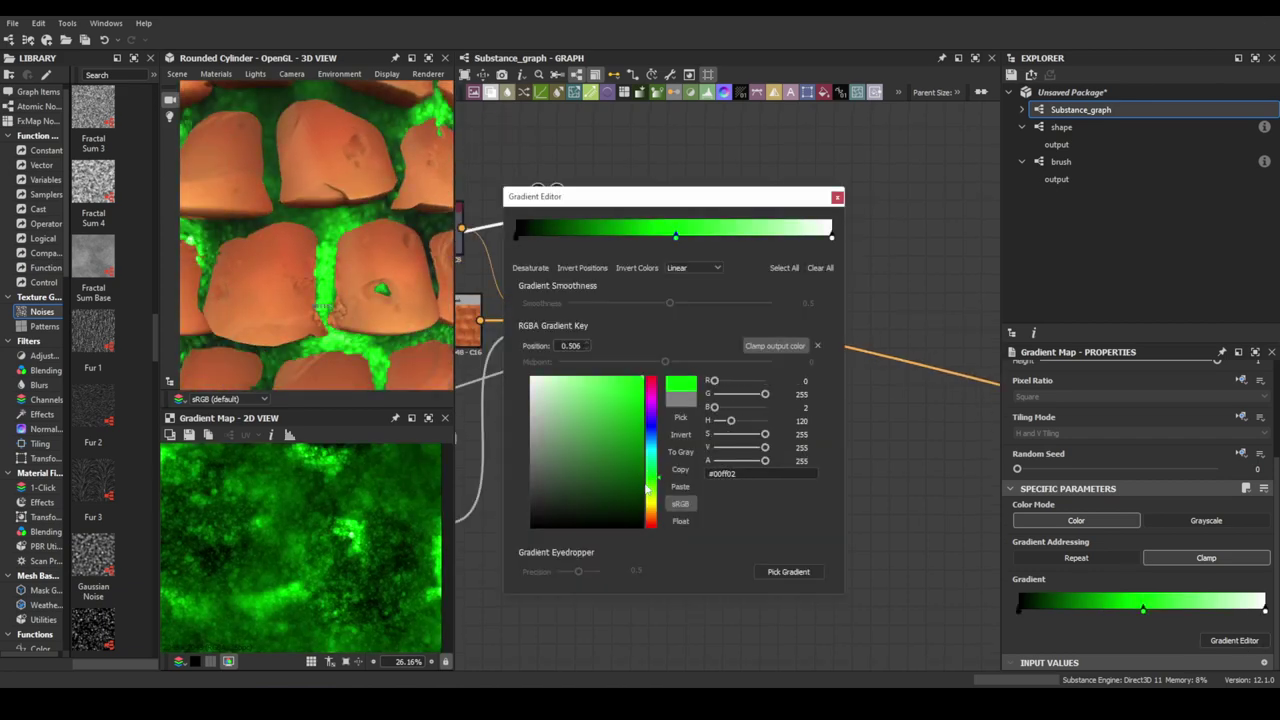
click(675, 237)
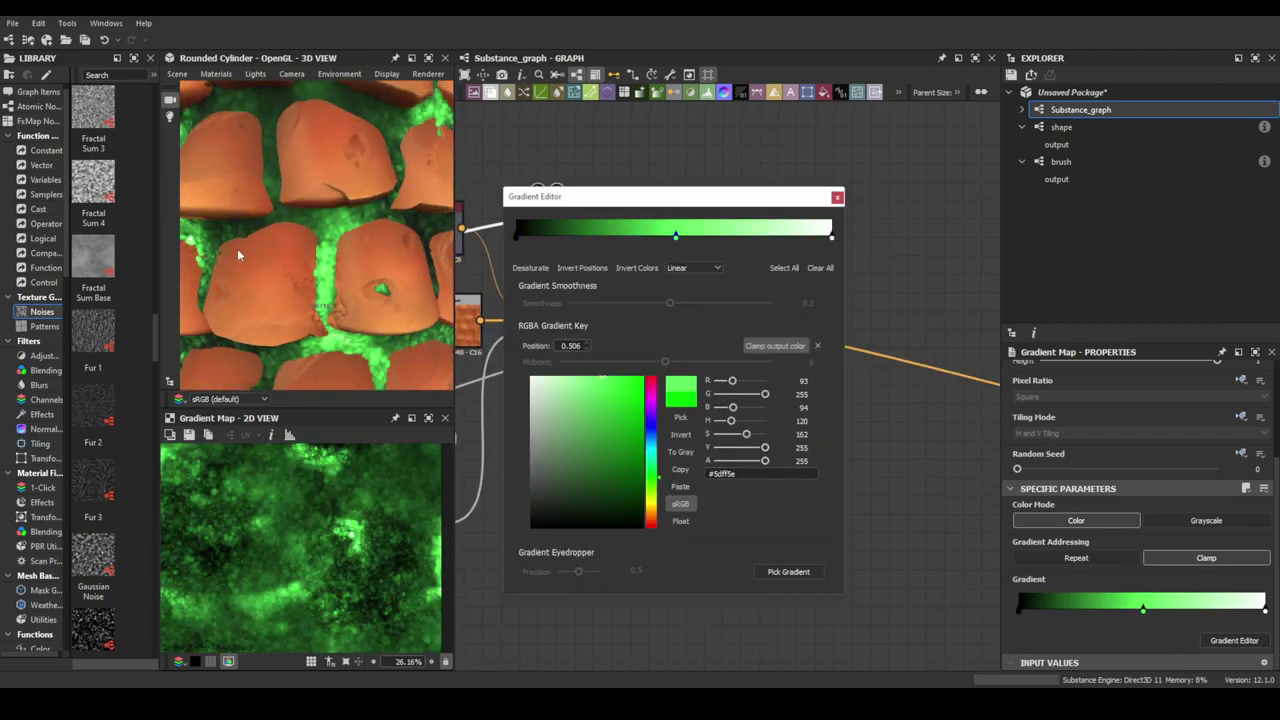
drag(760, 435, 714, 434)
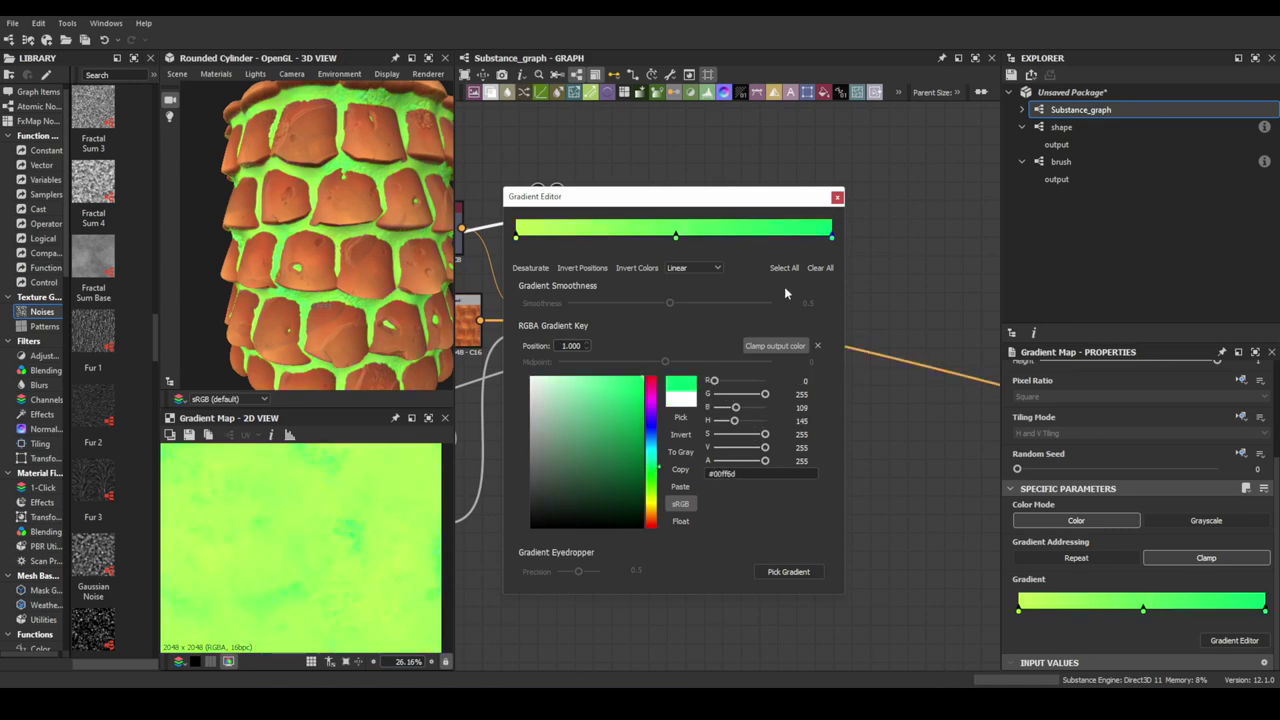
click(603, 234)
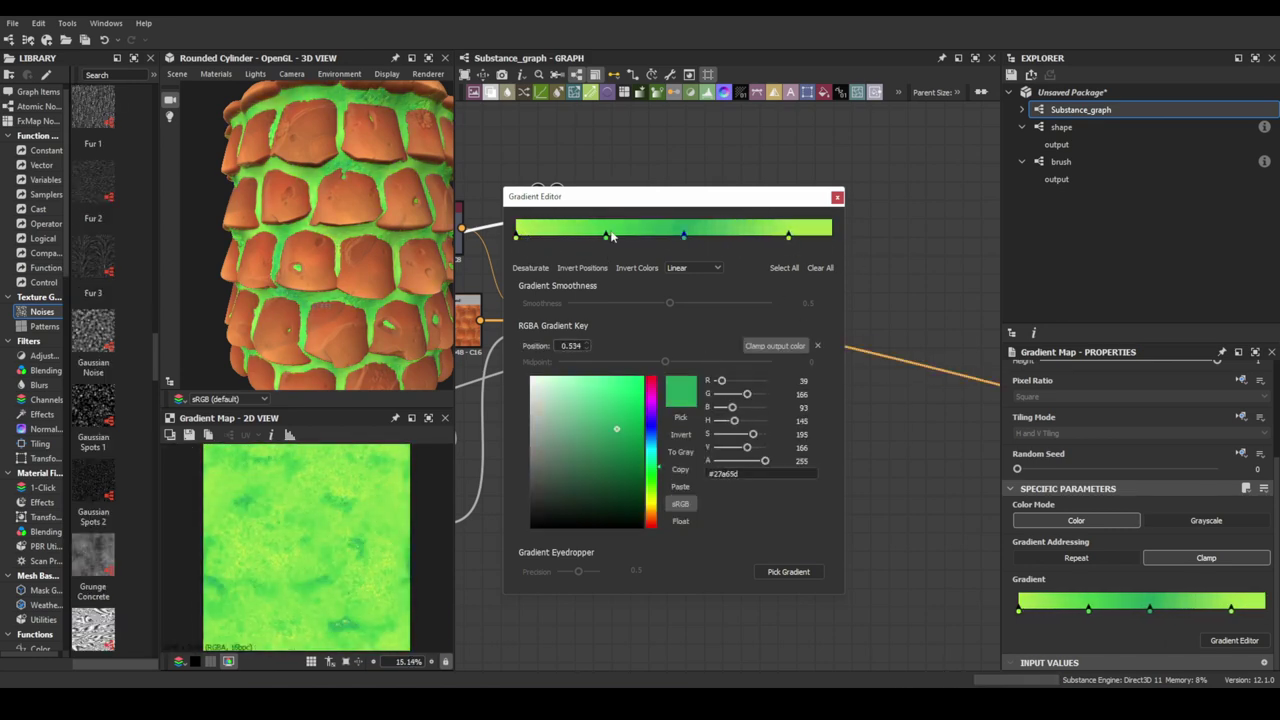
drag(823, 280, 637, 314)
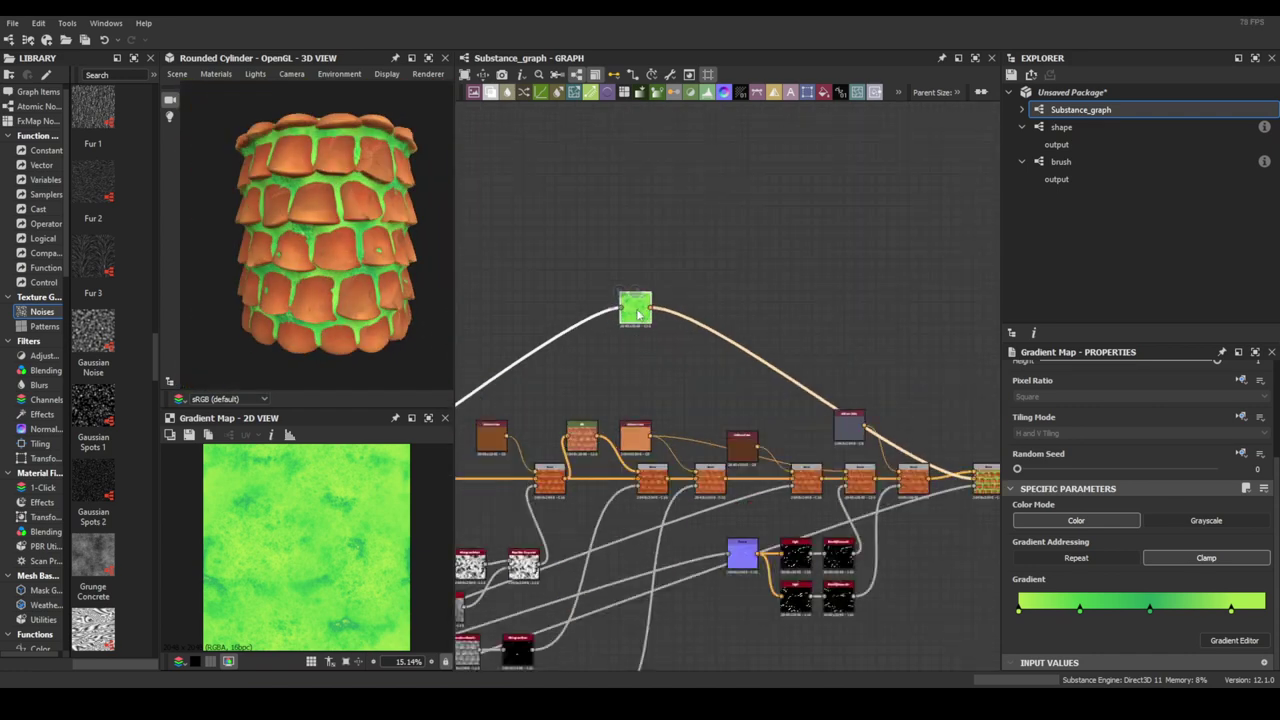
Desaturate the grout gradient keys to dusty tan tones.
scroll(329, 286, up, 5)
scroll(329, 286, down, 4)
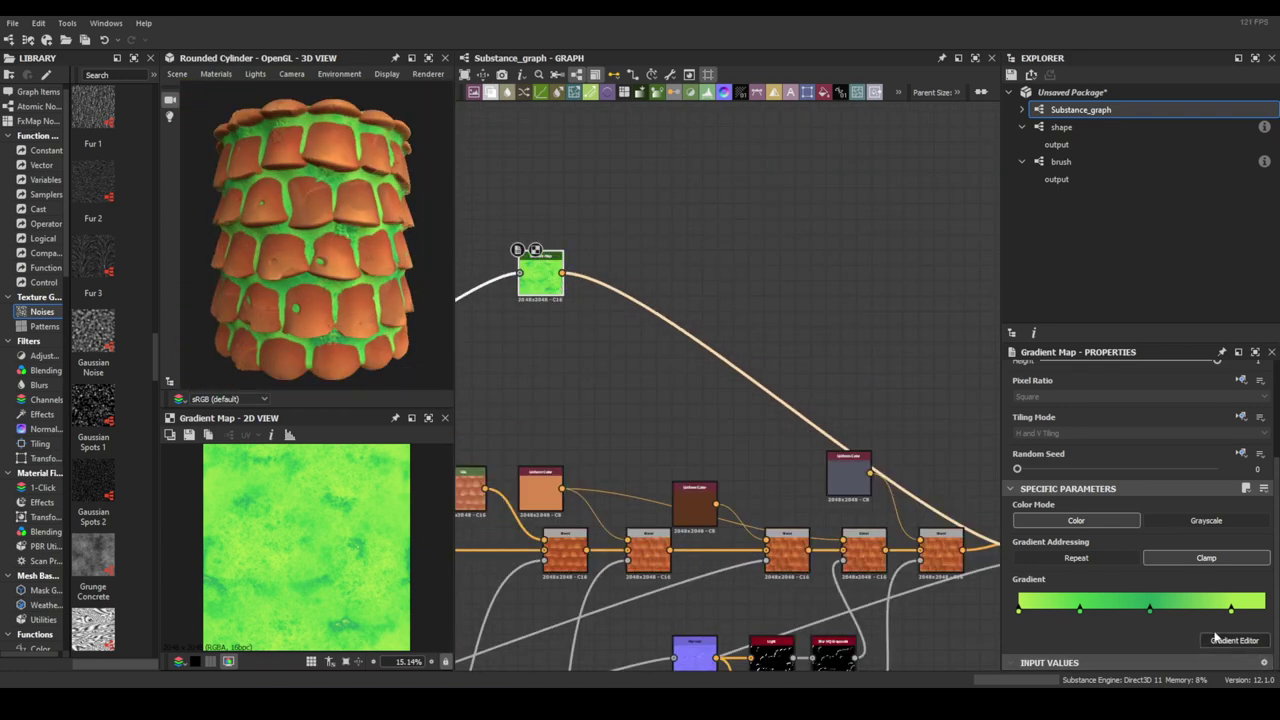
click(1218, 639)
drag(566, 450, 574, 422)
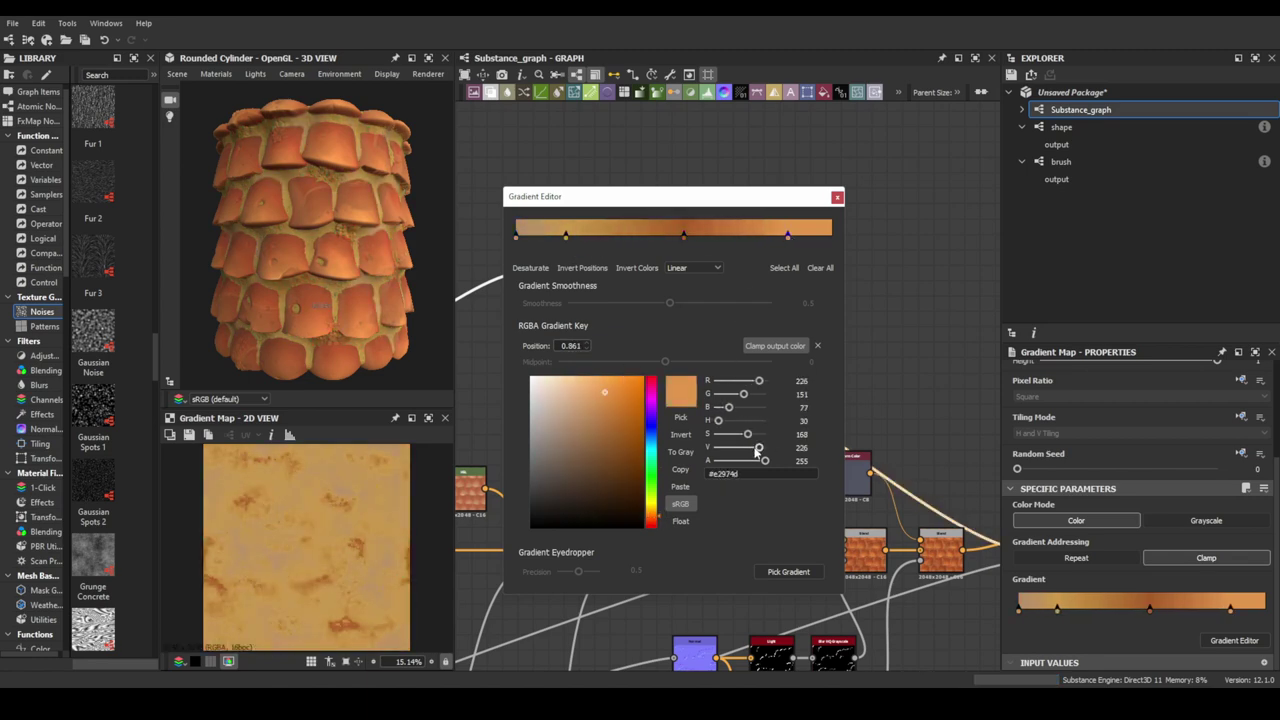
click(566, 235)
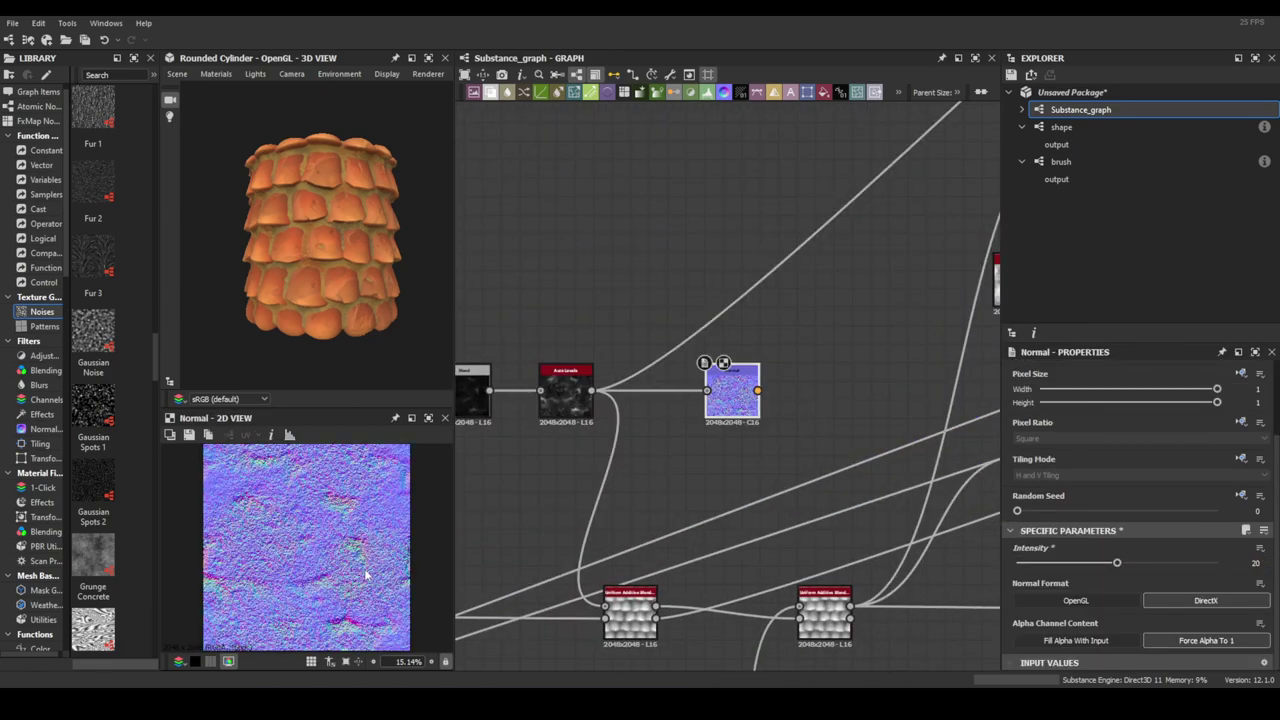
Set the second Light node's vertical angle to 43.19° to widen the clump mask.
drag(1190, 643, 1166, 643)
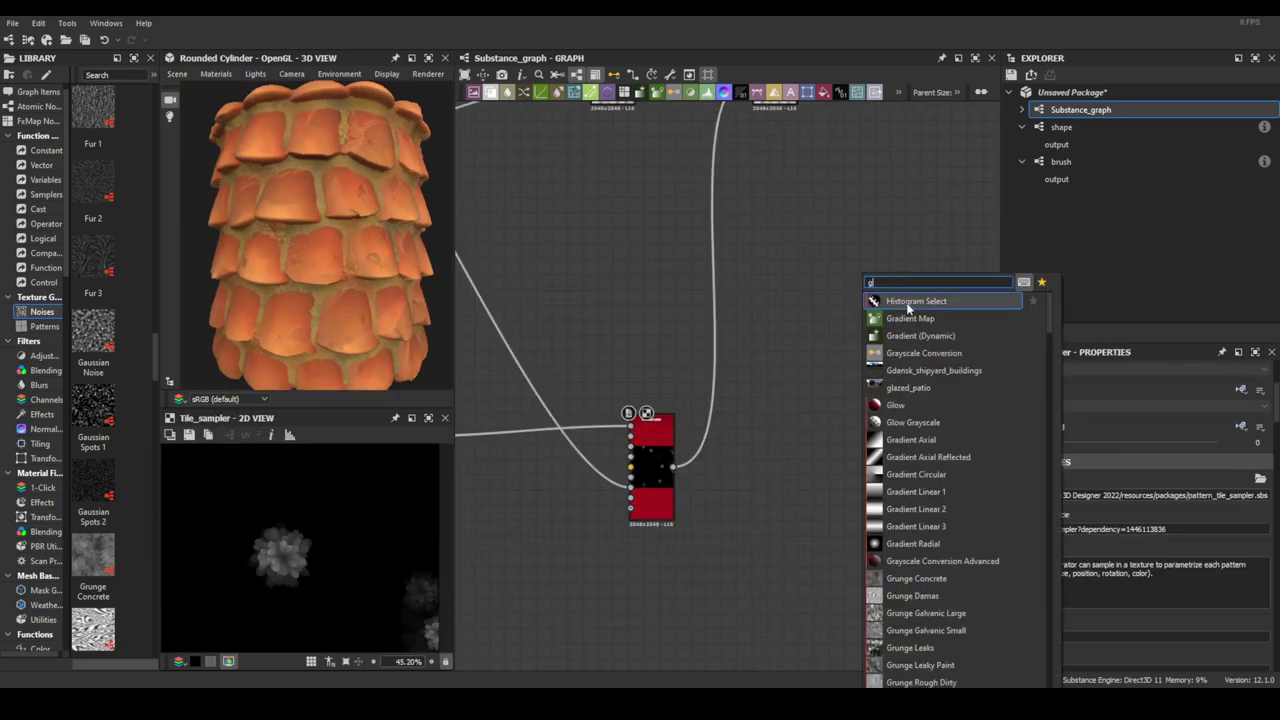
Colour the moss with a Gradient Map from dark olive through bright green to dull yellow.
click(910, 318)
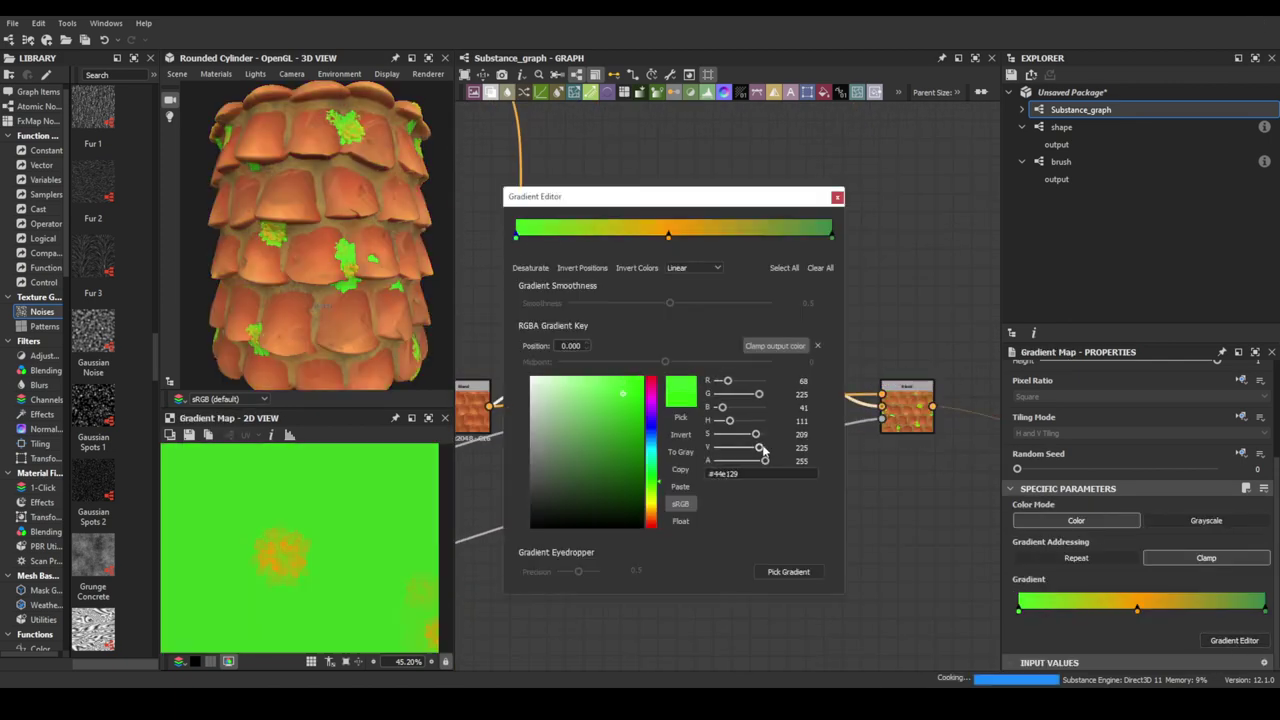
mouse_move(738, 437)
mouse_down()
mouse_move(754, 437)
mouse_move(744, 447)
mouse_up()
scroll(320, 272, up, 5)
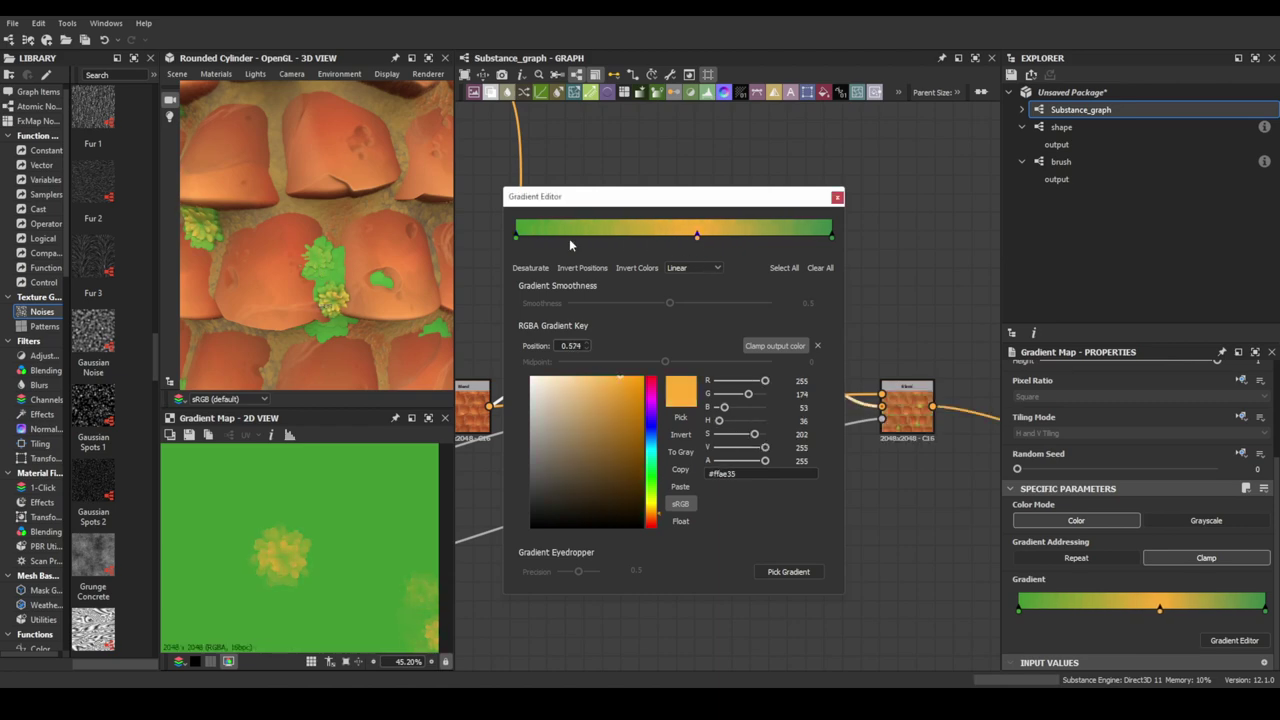
click(516, 234)
click(575, 467)
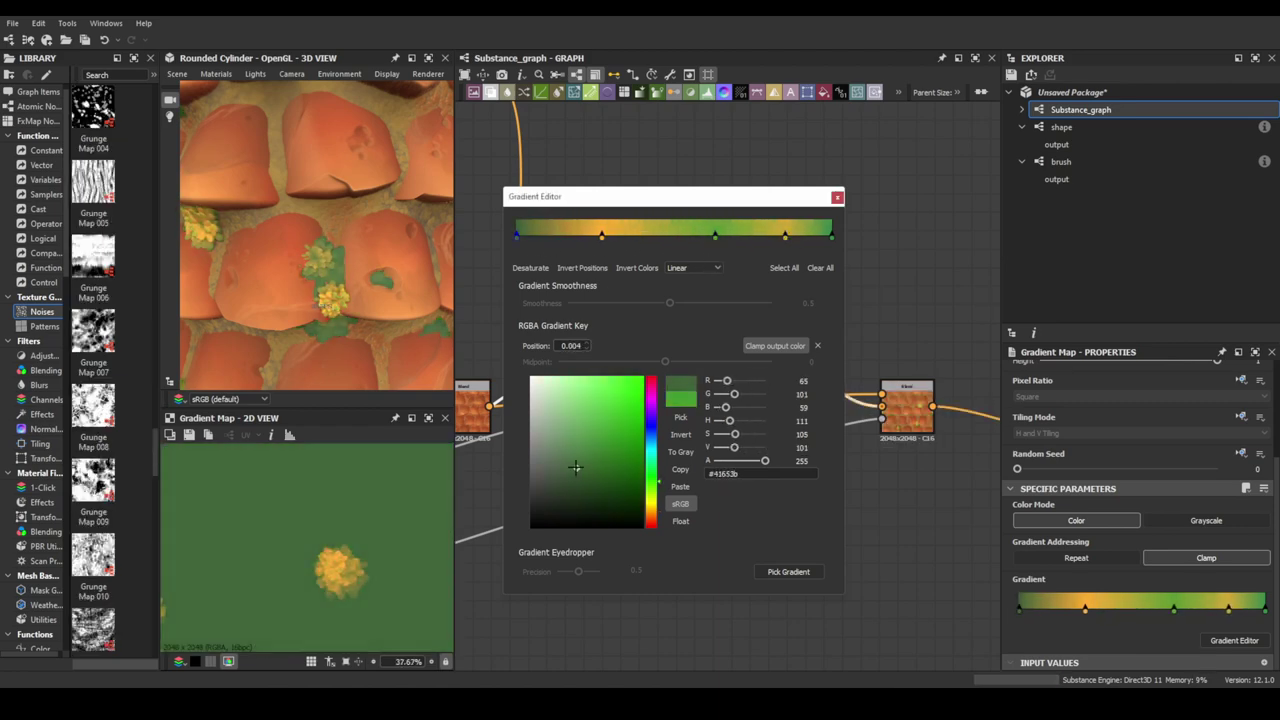
click(623, 419)
scroll(357, 257, down, 5)
scroll(357, 257, up, 5)
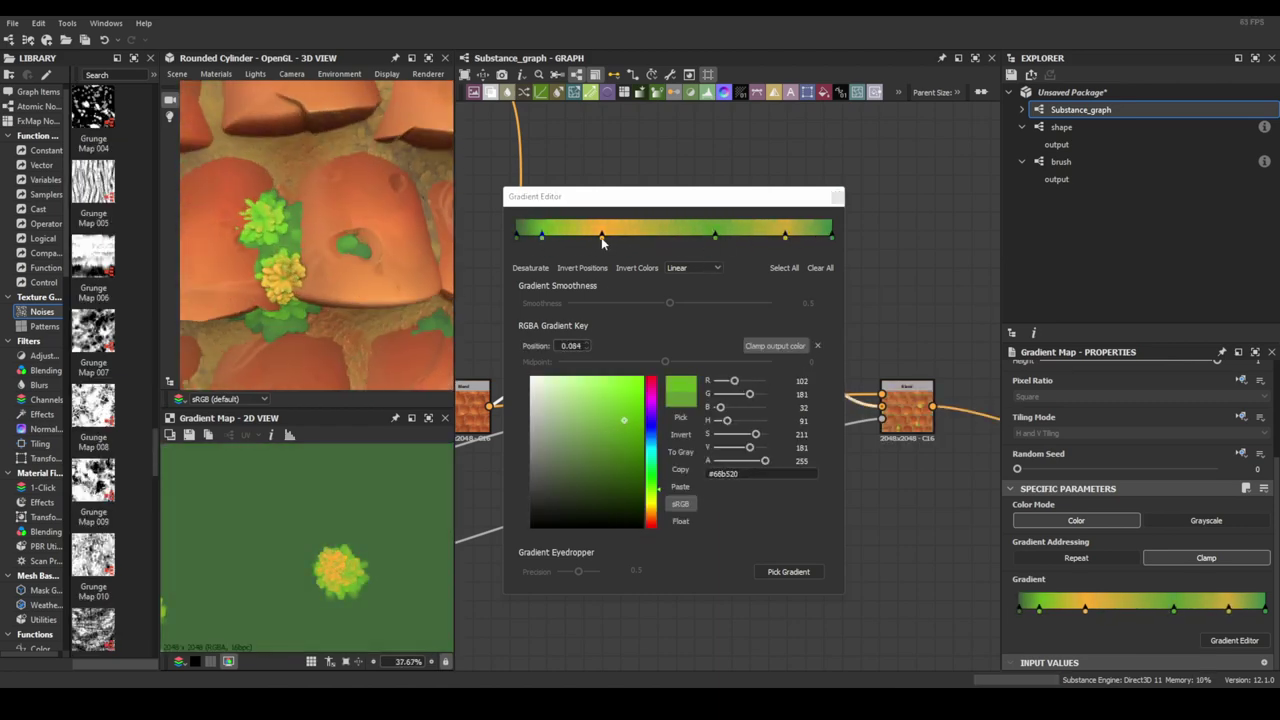
drag(764, 447, 756, 447)
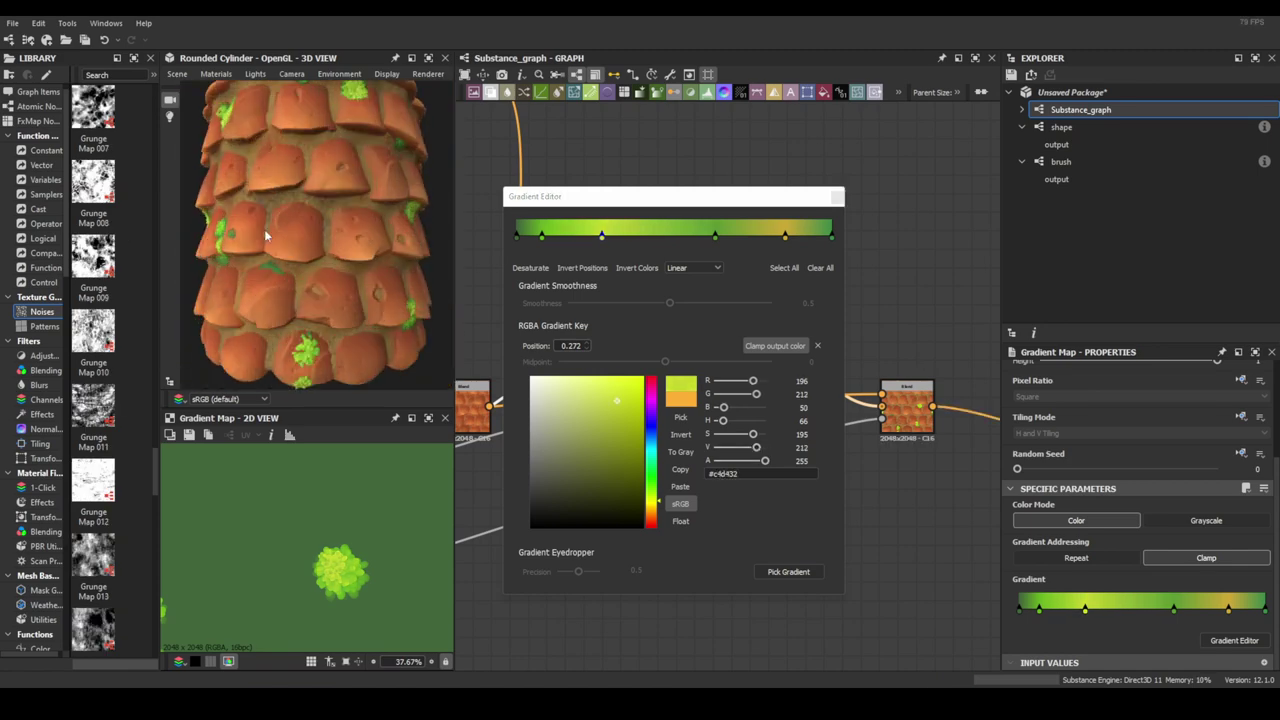
scroll(760, 368, down, 3)
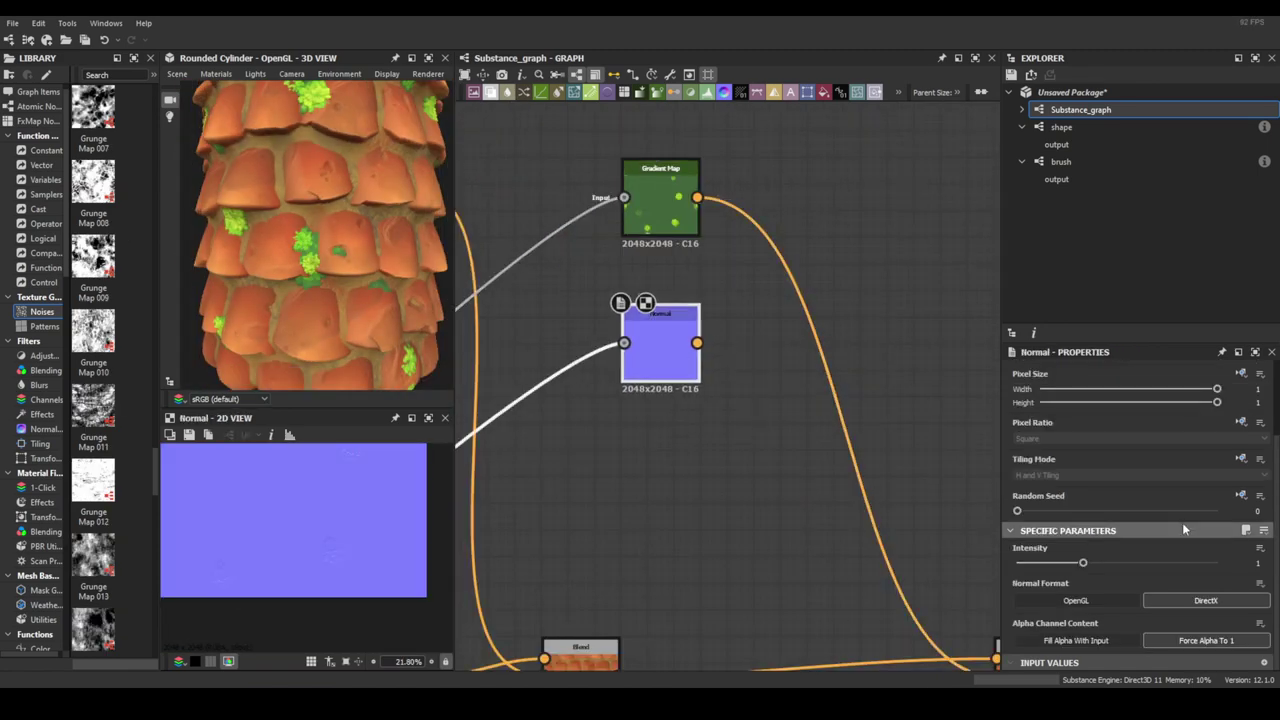
Add Curvature Smooth from the Normal and a Histogram Scan driving the moss blend opacity.
drag(697, 330, 740, 285)
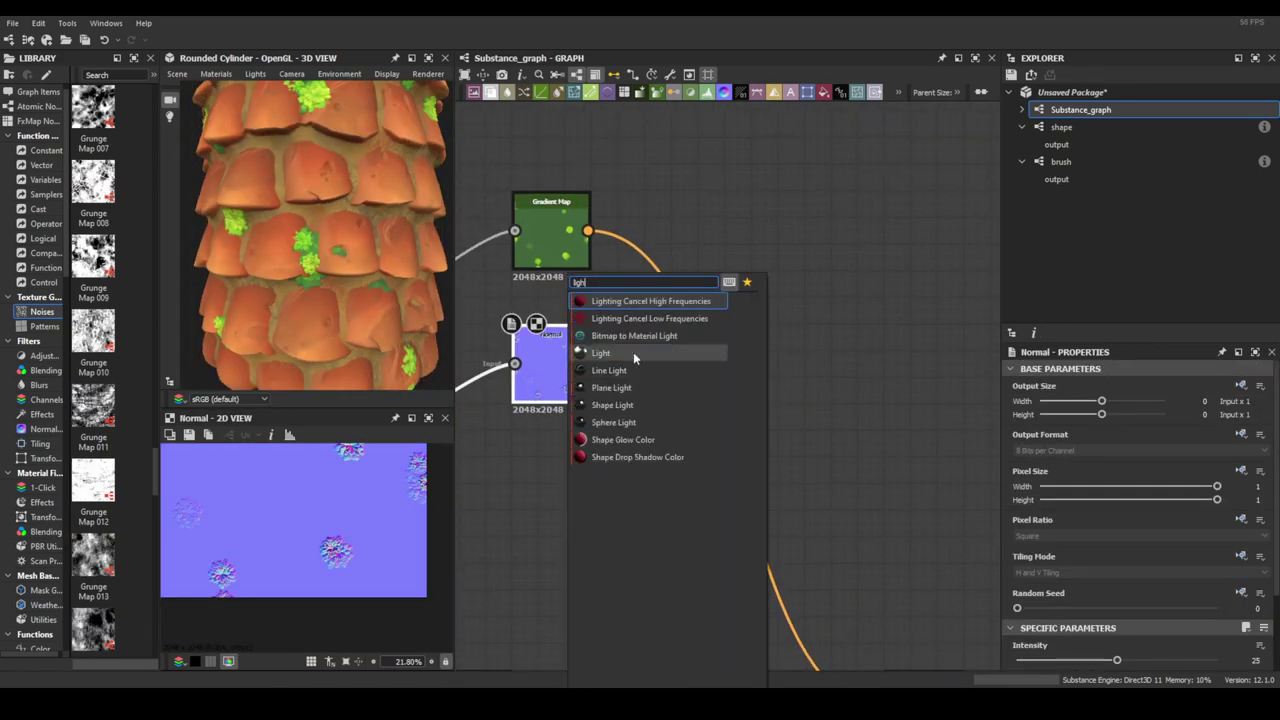
click(700, 357)
key(space)
text(histogram scan)
key(Return)
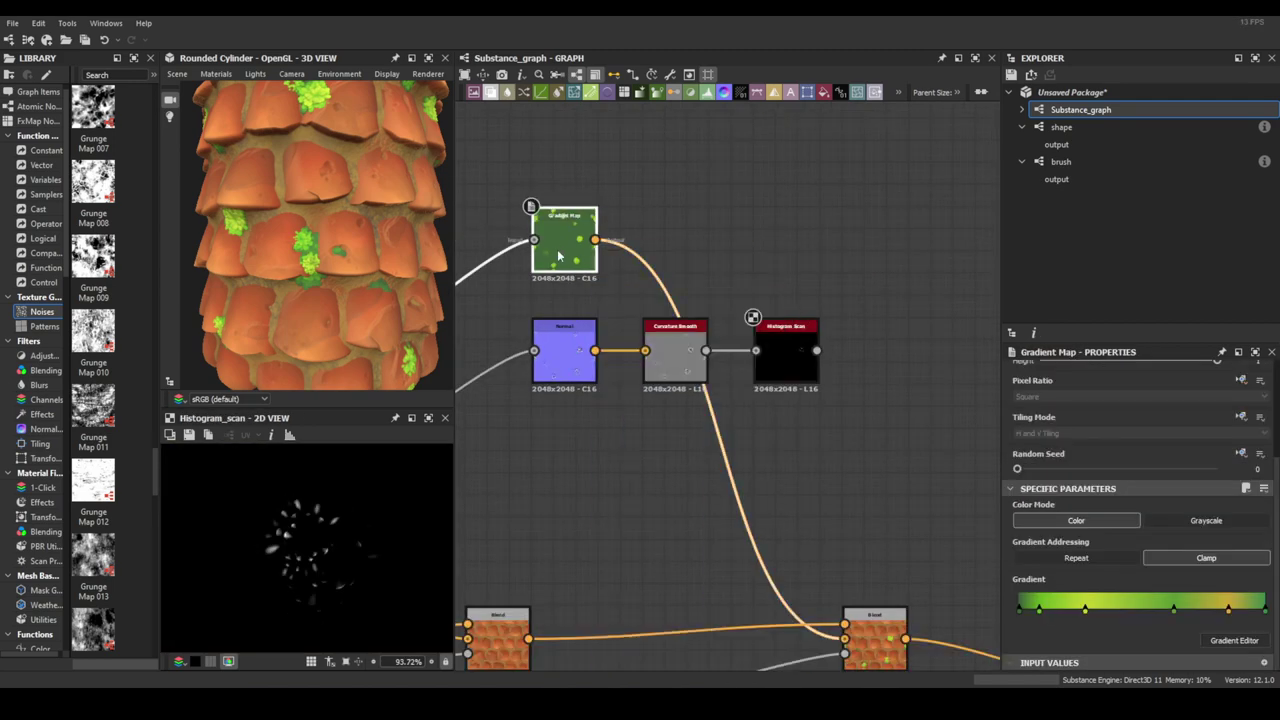
drag(788, 500, 820, 385)
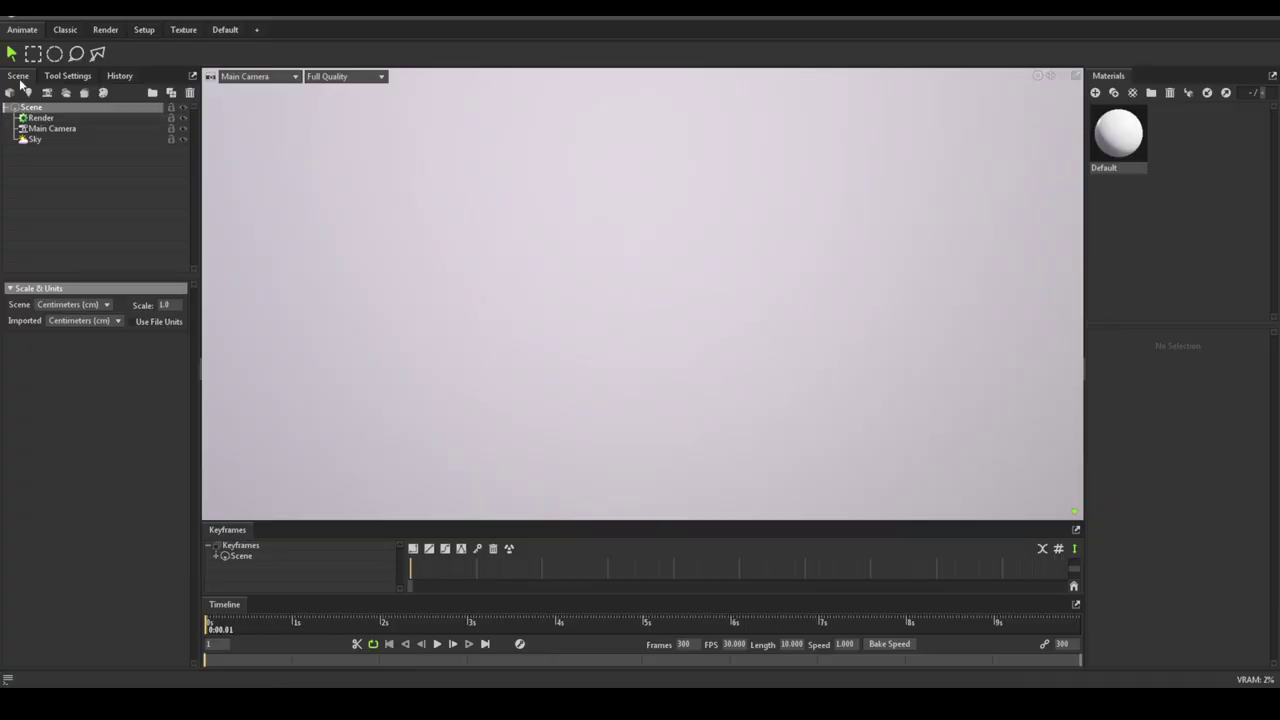
Import the sphere mesh from the Steam folder on the E: drive.
key(ctrl+i)
click(306, 37)
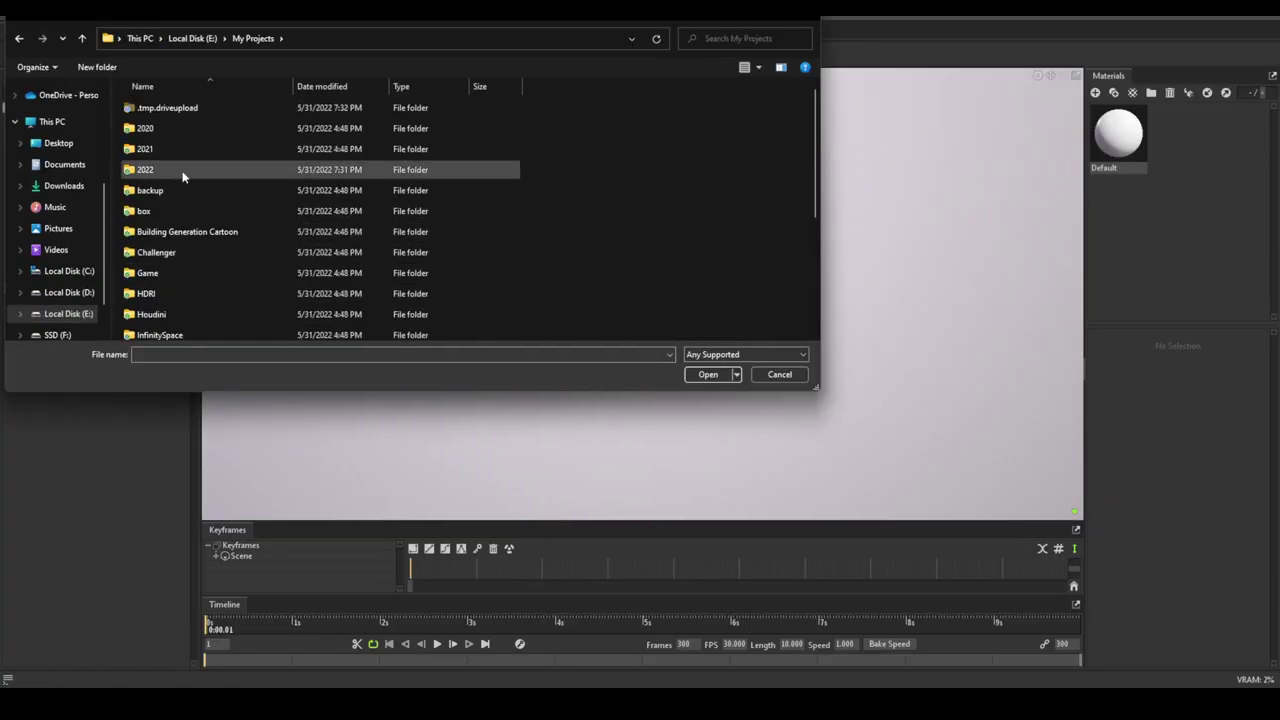
scroll(203, 195, down, 5)
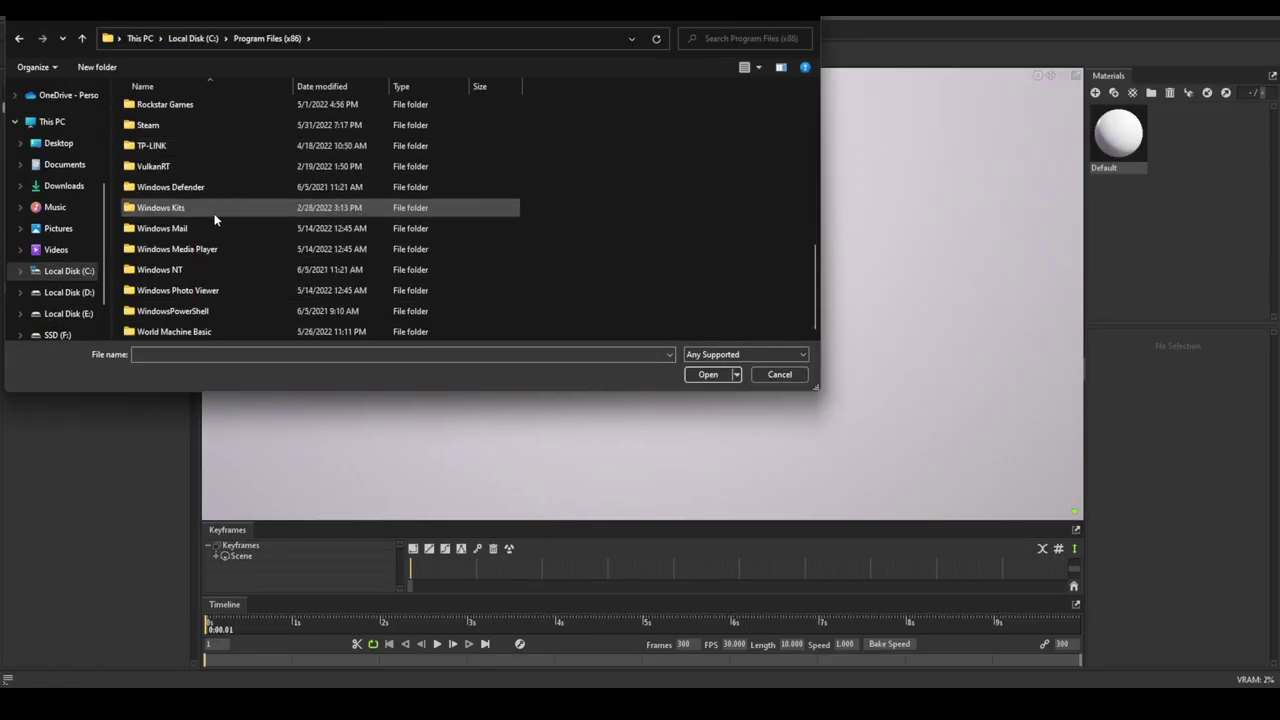
double_click(203, 206)
scroll(202, 240, down, 5)
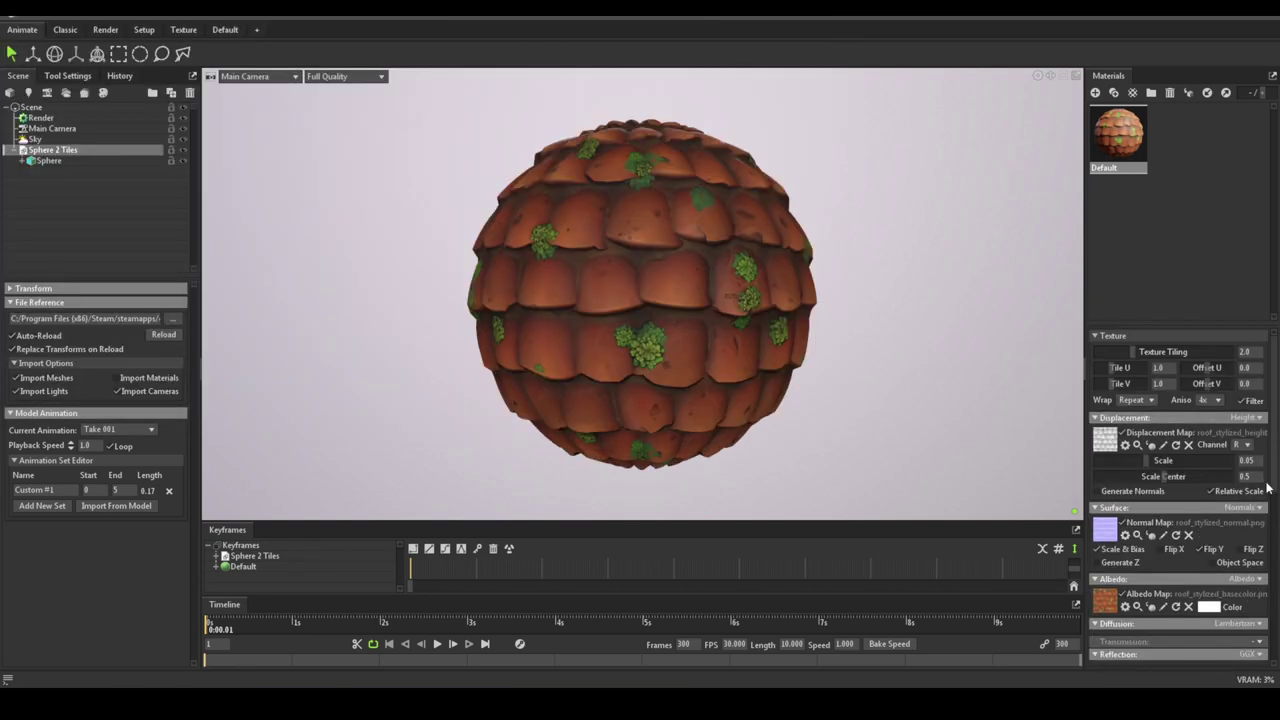
Set the sky's backdrop mode to a solid black colour.
drag(560, 300, 658, 292)
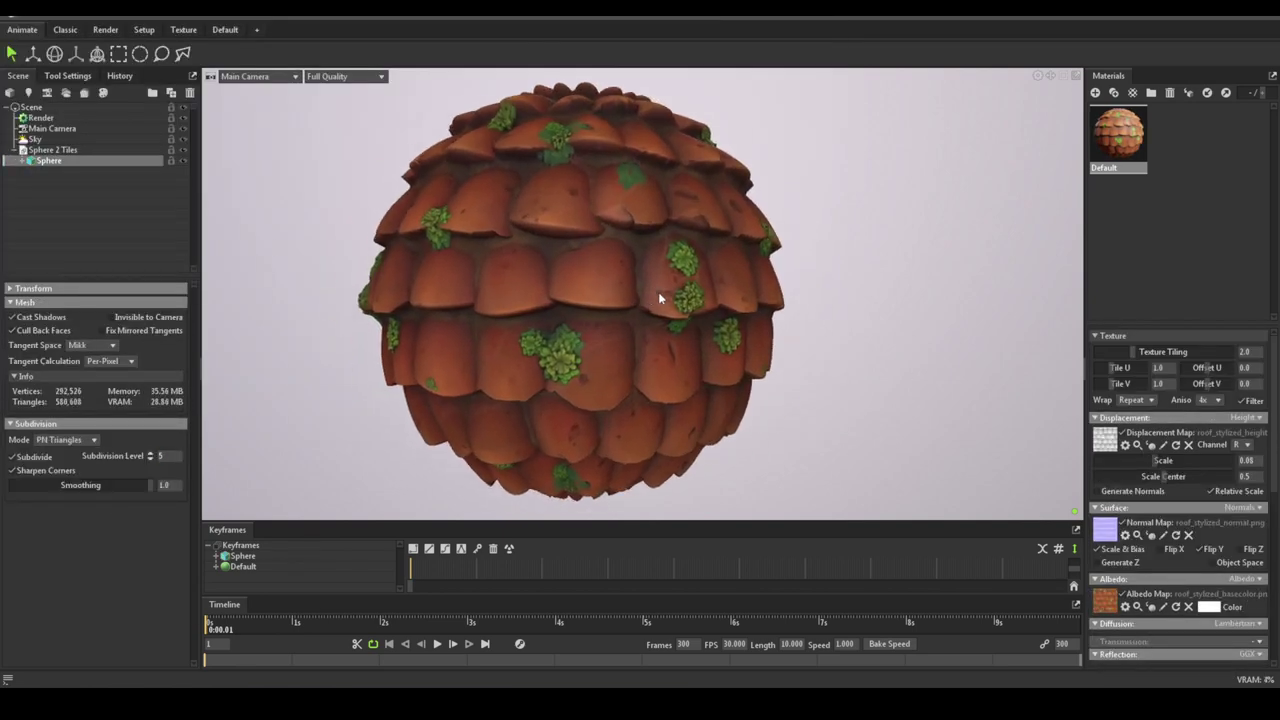
click(35, 139)
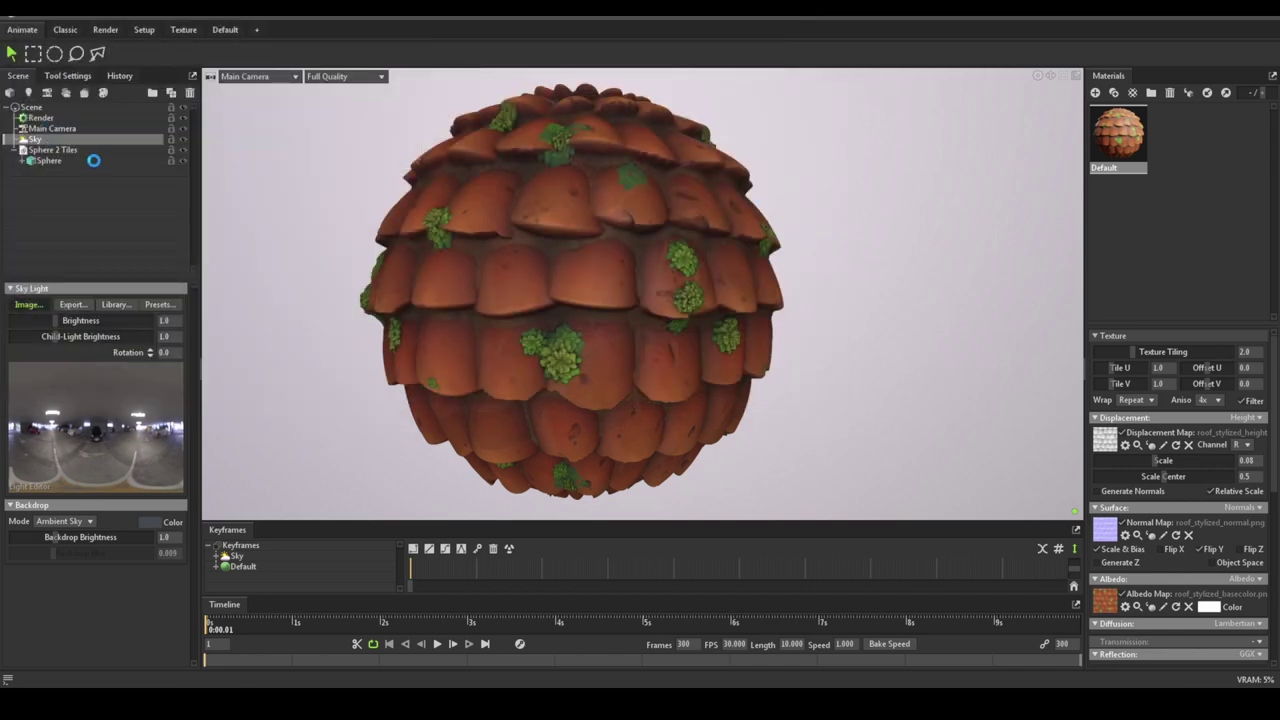
click(65, 521)
click(58, 533)
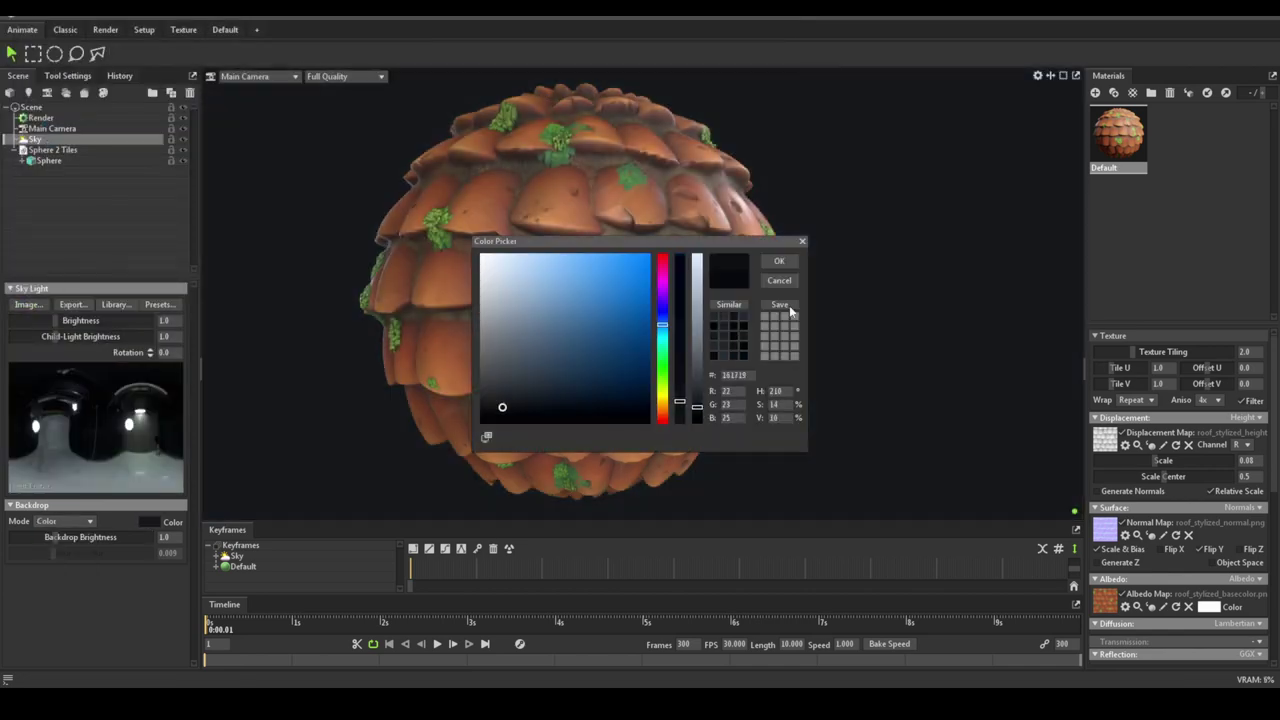
click(52, 128)
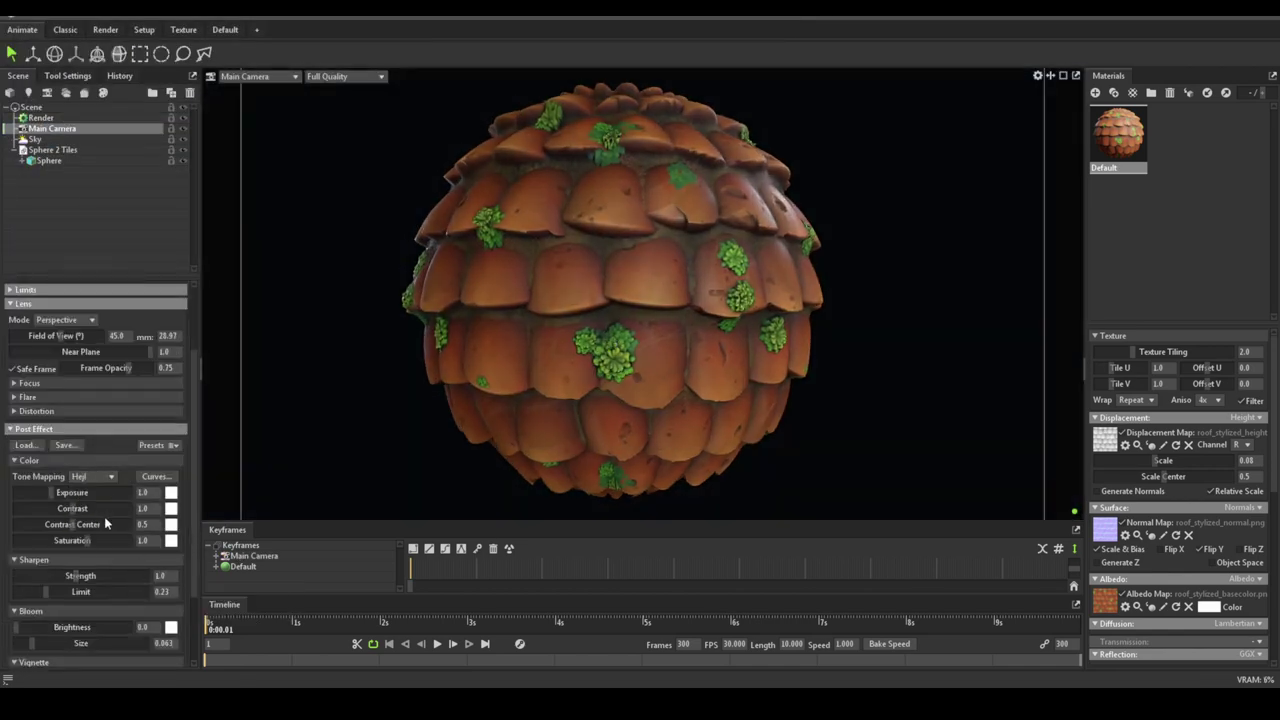
Tune Sky Light 1's colour, rotate it around the sphere and set brightness near 6.4.
click(35, 139)
click(55, 149)
drag(78, 334, 95, 334)
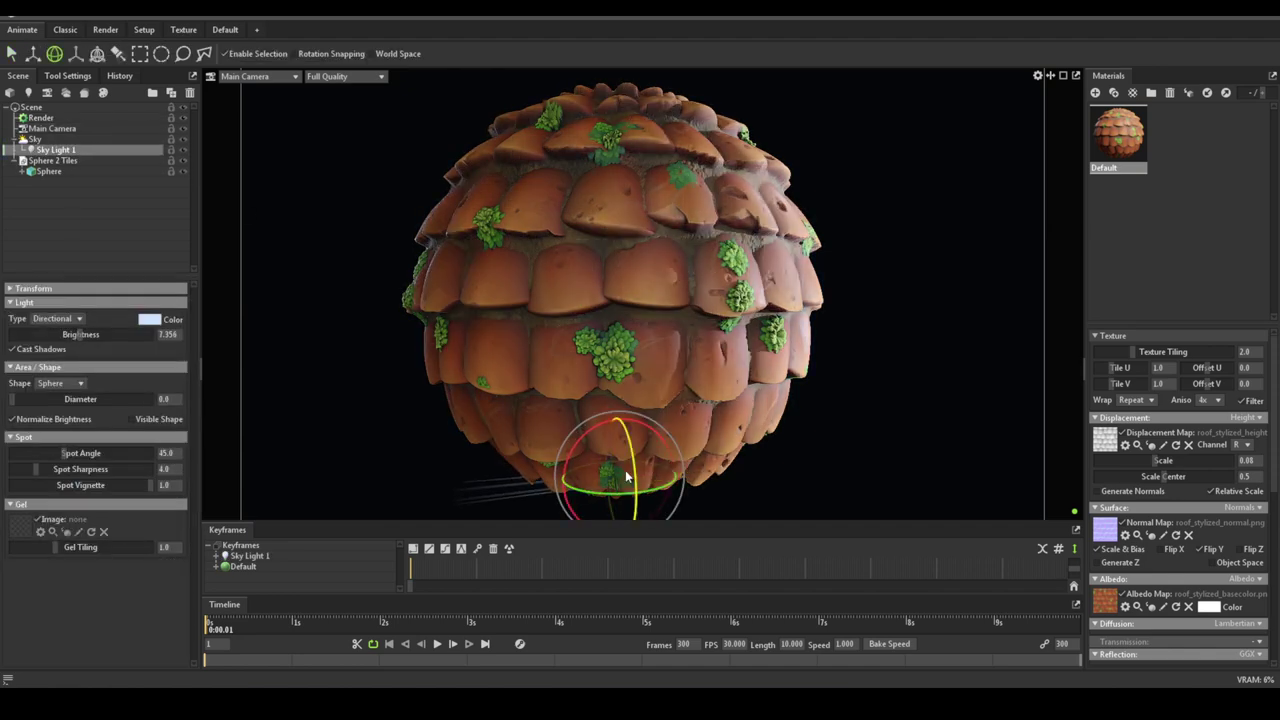
click(149, 319)
click(35, 139)
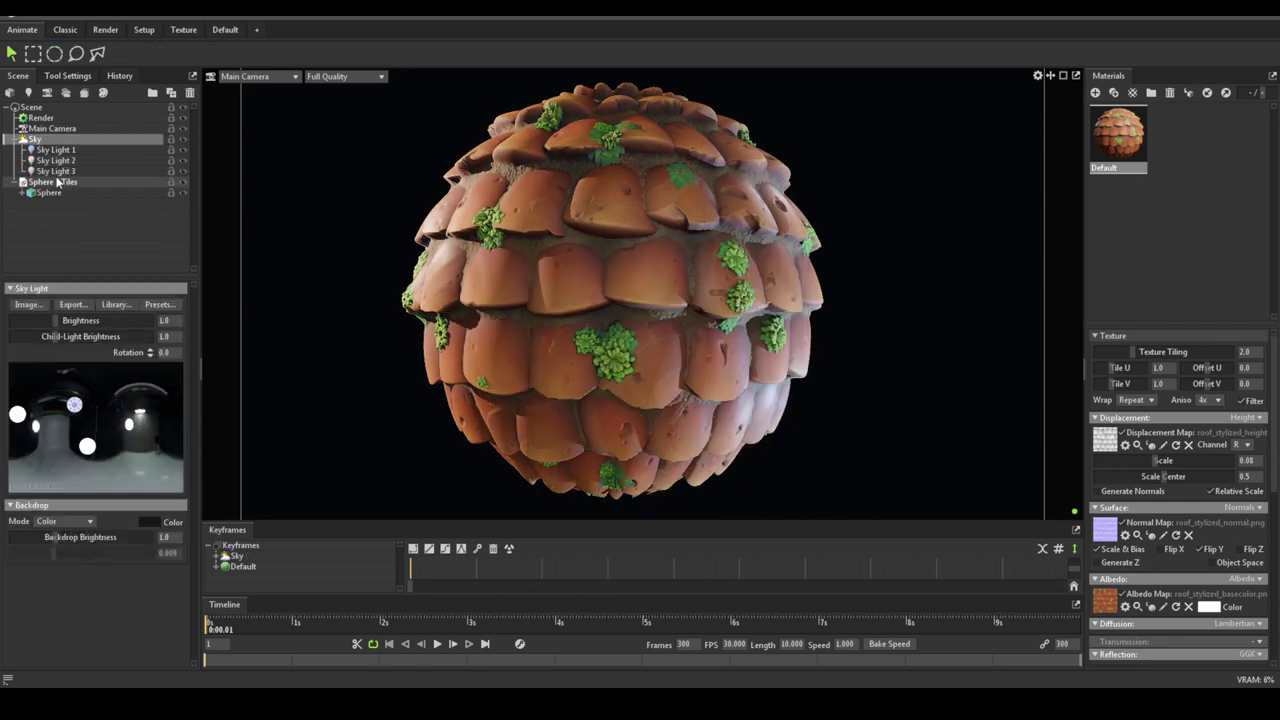
key(e)
drag(600, 490, 640, 440)
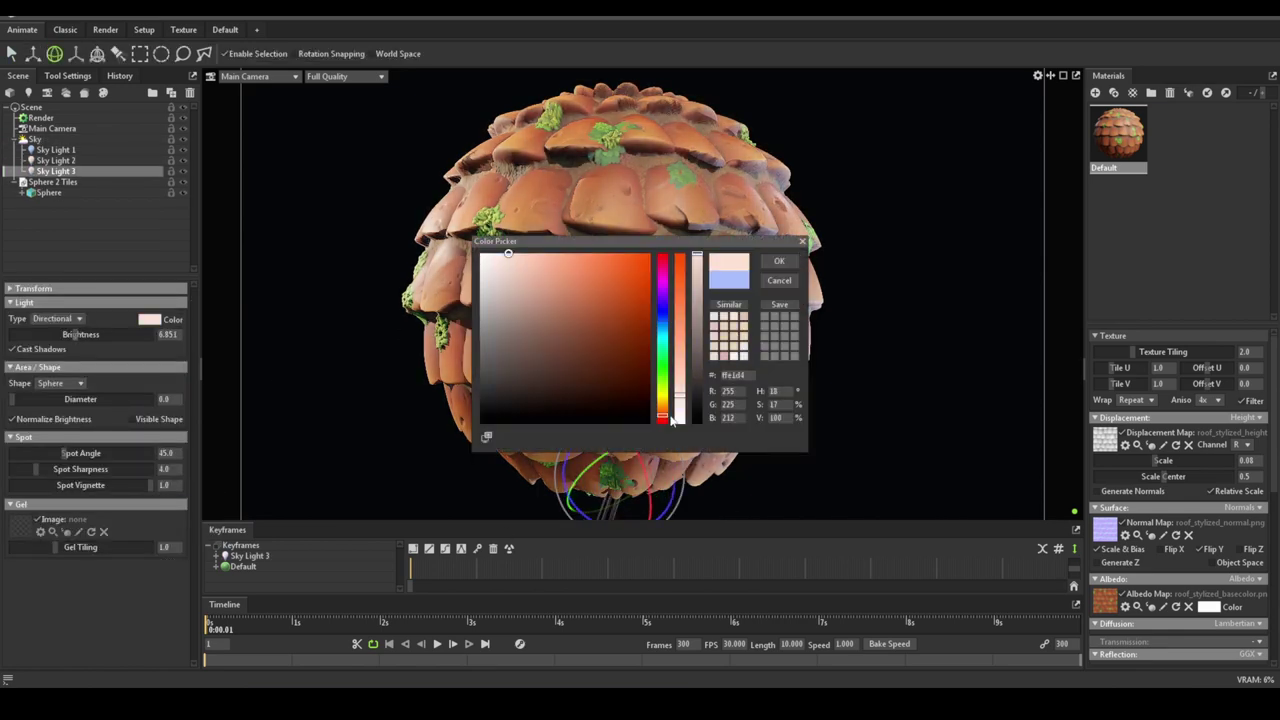
drag(62, 334, 53, 334)
Lower the diffuse intensity, raise reflection intensity to 1.307, and put the sphere on a turntable.
click(40, 117)
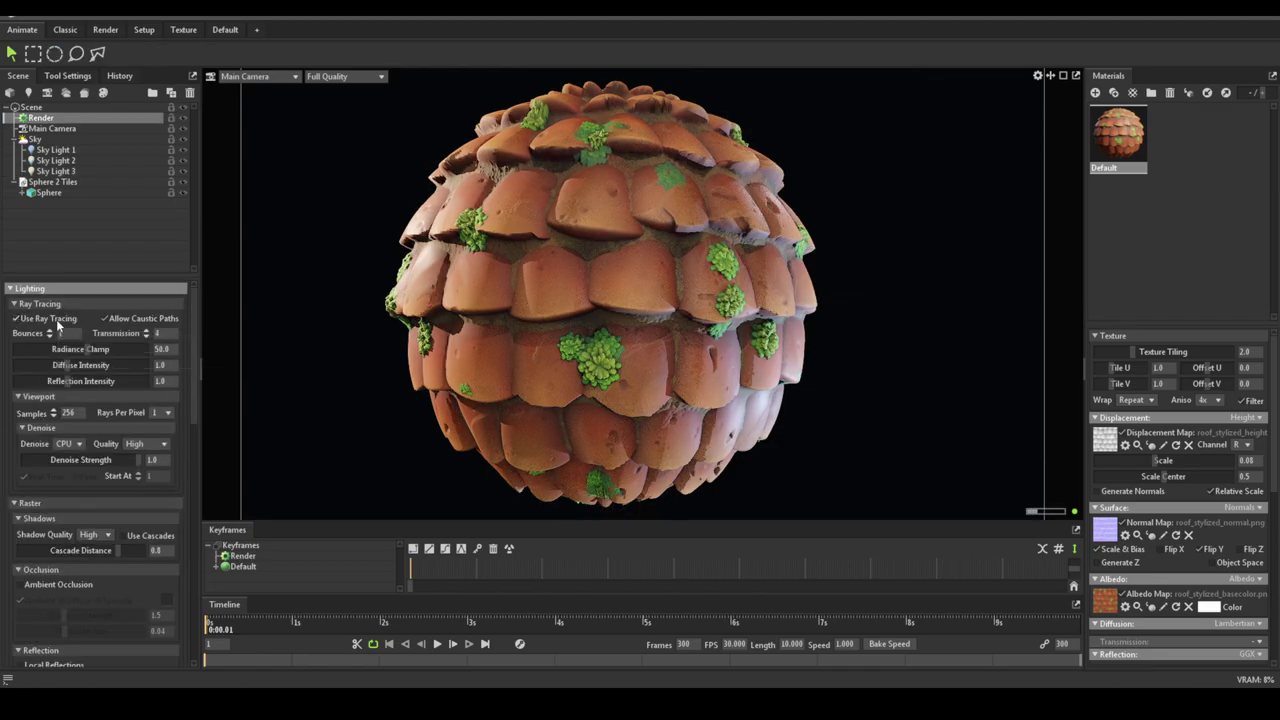
drag(115, 366, 95, 367)
drag(80, 381, 88, 381)
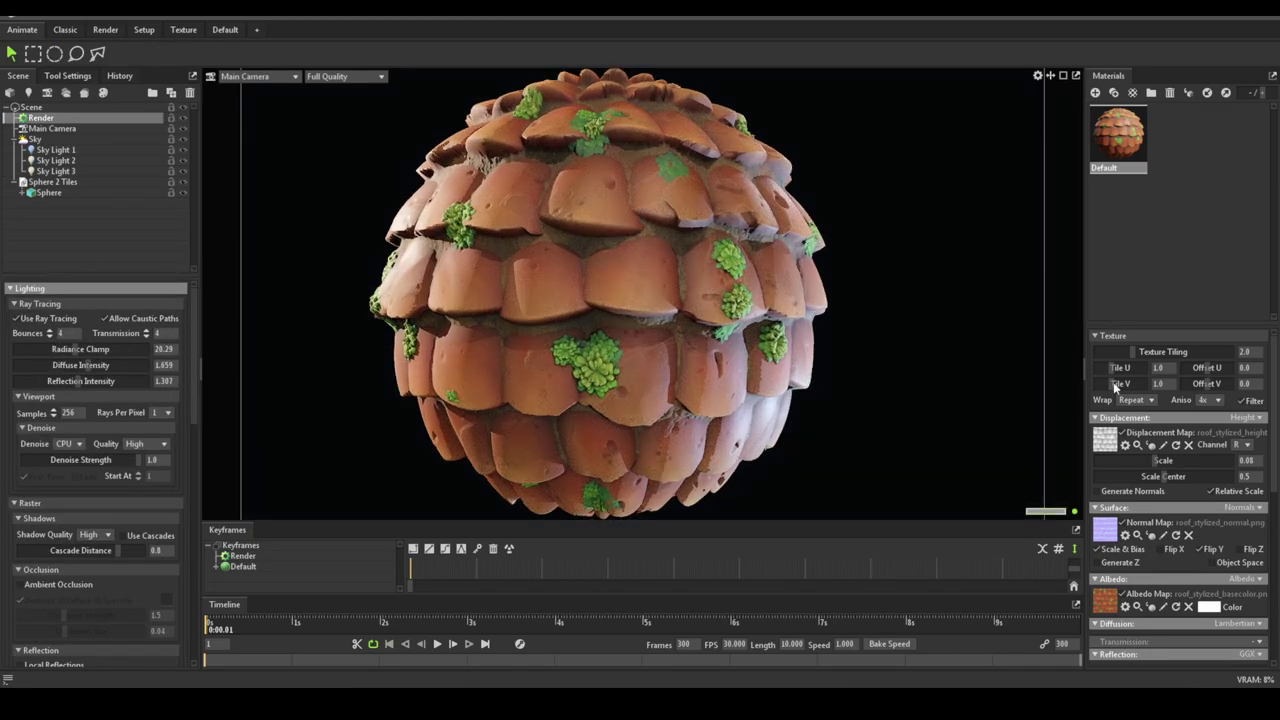
click(628, 350)
click(52, 128)
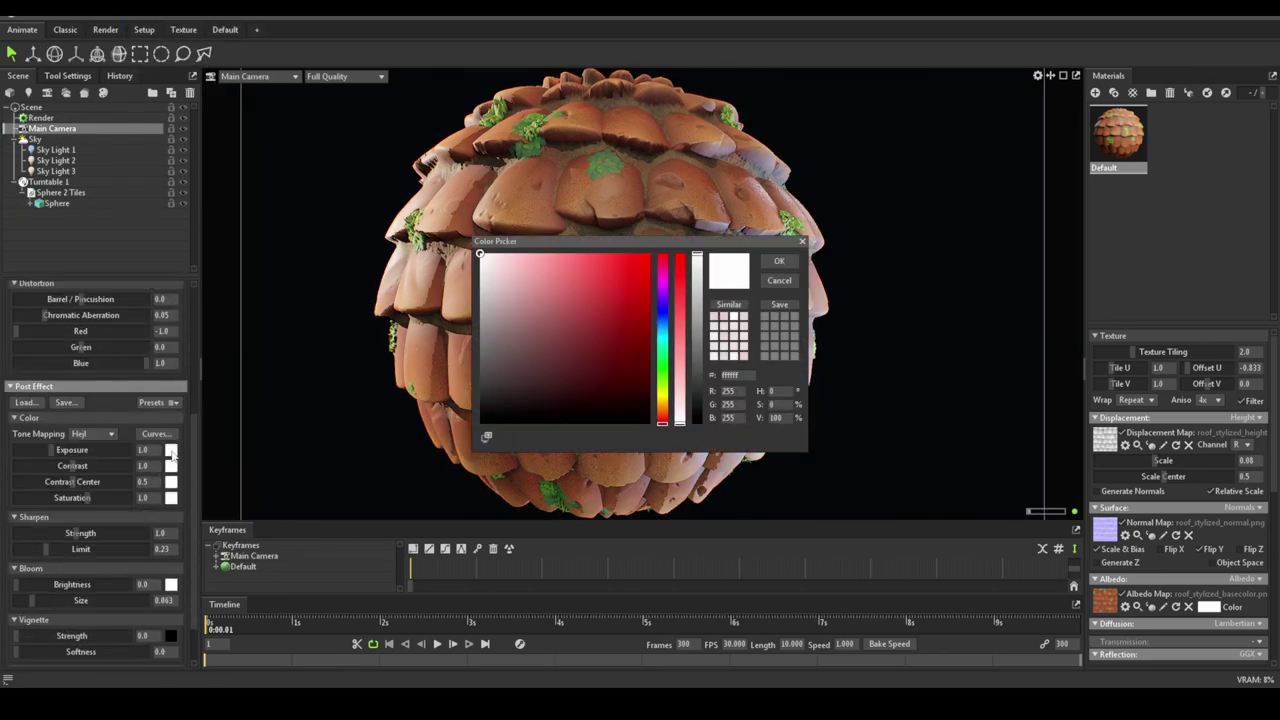
Tint the Main Camera's colour grading to a pale pink.
click(255, 450)
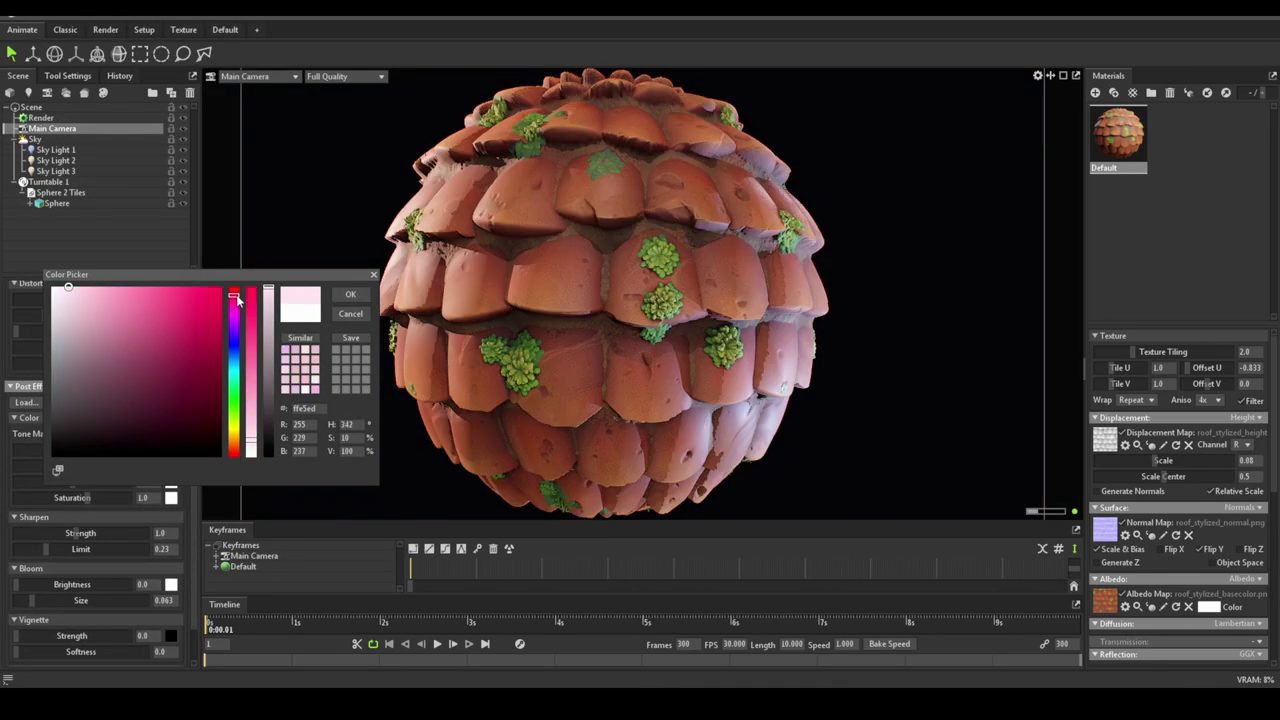
click(233, 424)
drag(235, 345, 233, 298)
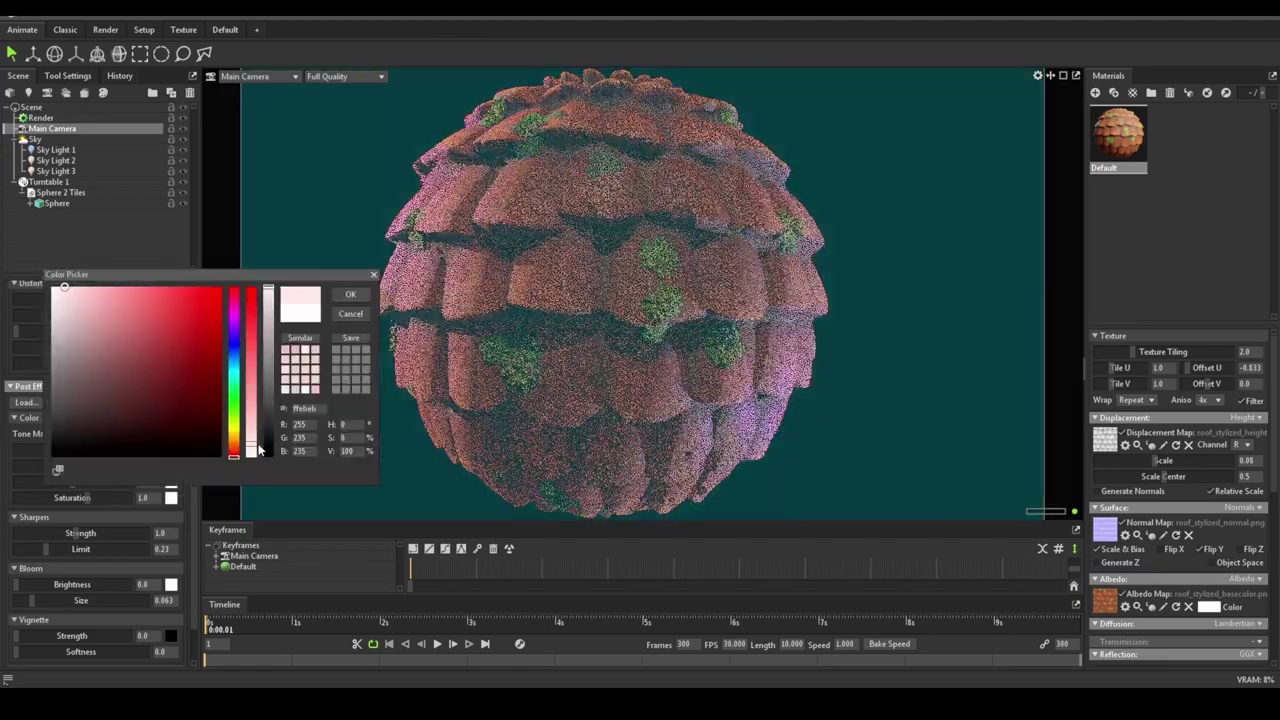